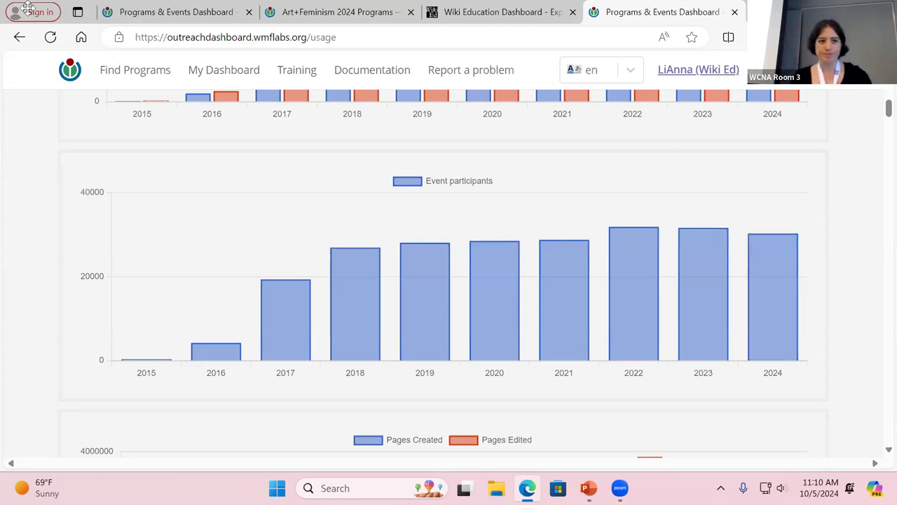
Browse the newest campaigns on the Programs & Events Dashboard explore page and open the form for a new campaign
{"action": "left_click", "coordinate": [133, 10]}
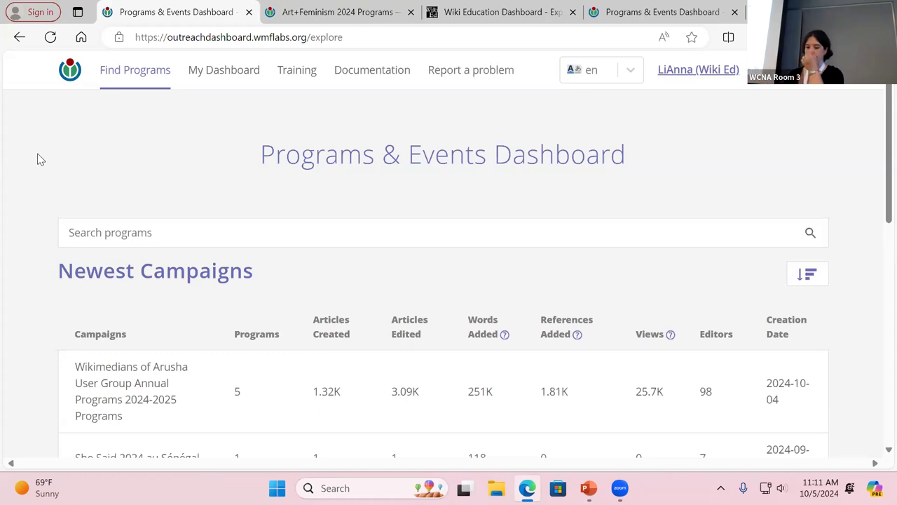
{"action": "scroll", "coordinate": [286, 212], "scroll_direction": "down", "scroll_amount": 3}
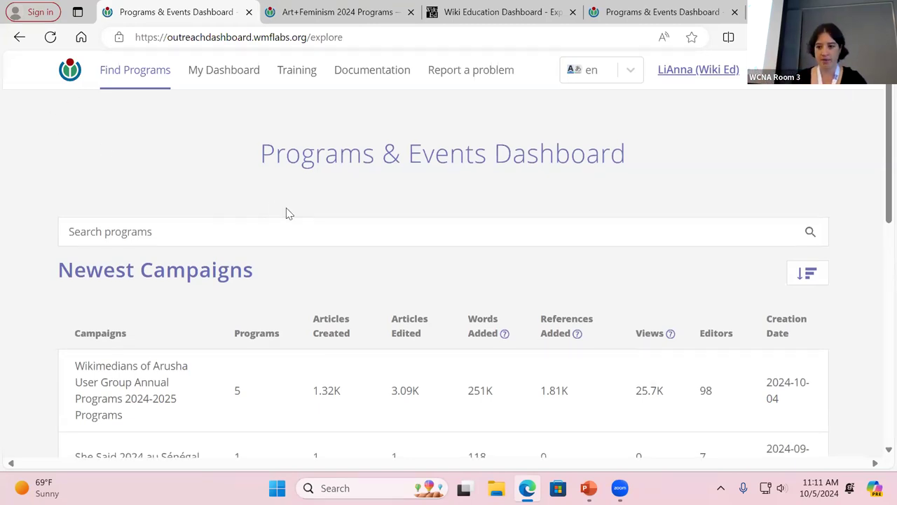
{"action": "scroll", "coordinate": [287, 213], "scroll_direction": "down", "scroll_amount": 3}
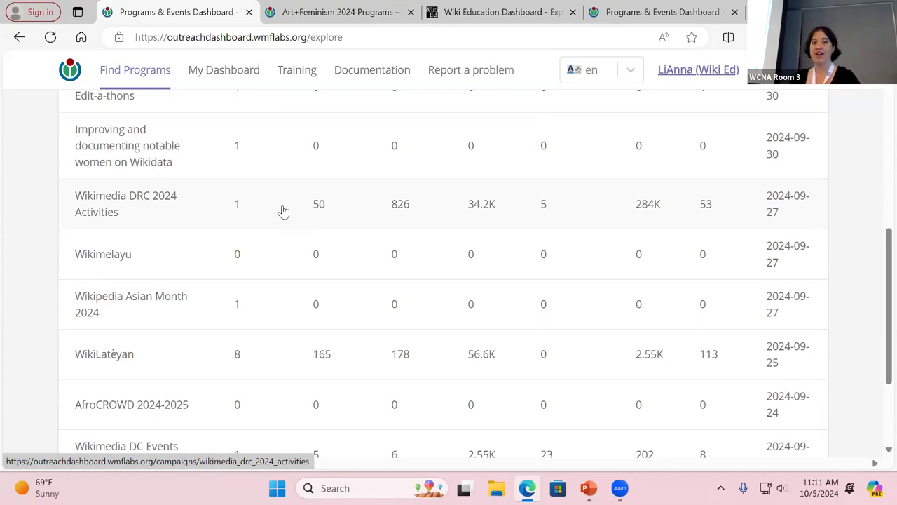
{"action": "scroll", "coordinate": [284, 211], "scroll_direction": "up", "scroll_amount": 4}
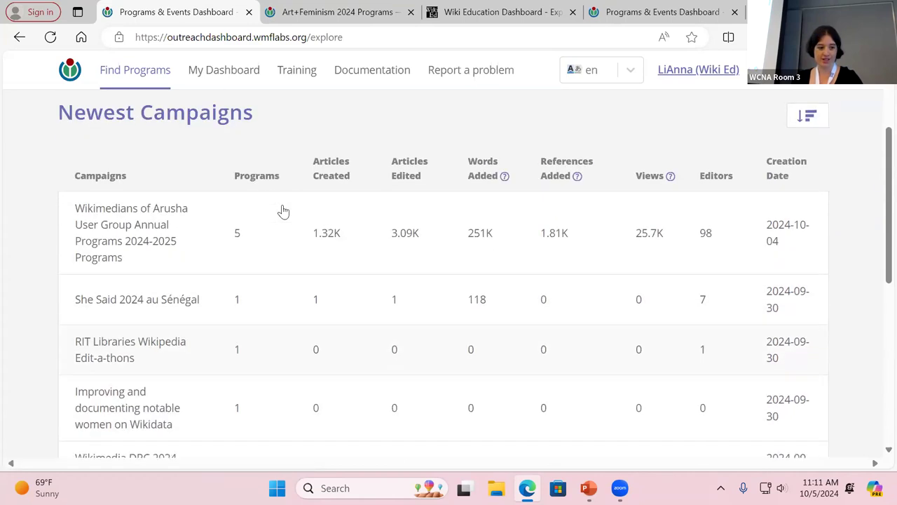
{"action": "scroll", "coordinate": [284, 211], "scroll_direction": "down", "scroll_amount": 4}
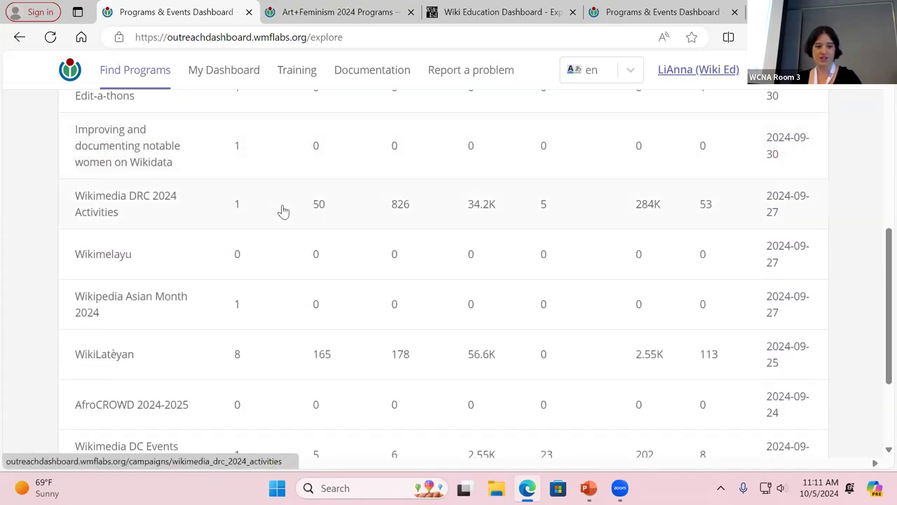
{"action": "scroll", "coordinate": [284, 211], "scroll_direction": "down", "scroll_amount": 1}
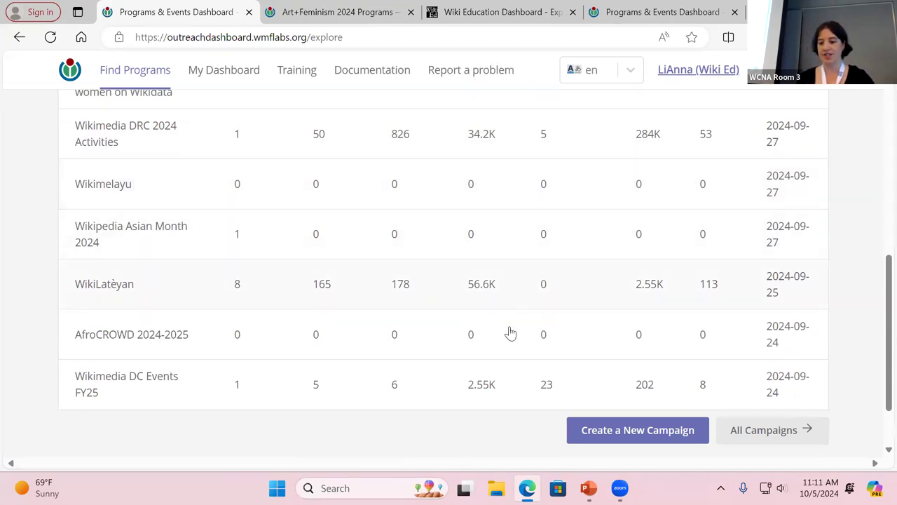
{"action": "left_click", "coordinate": [661, 430]}
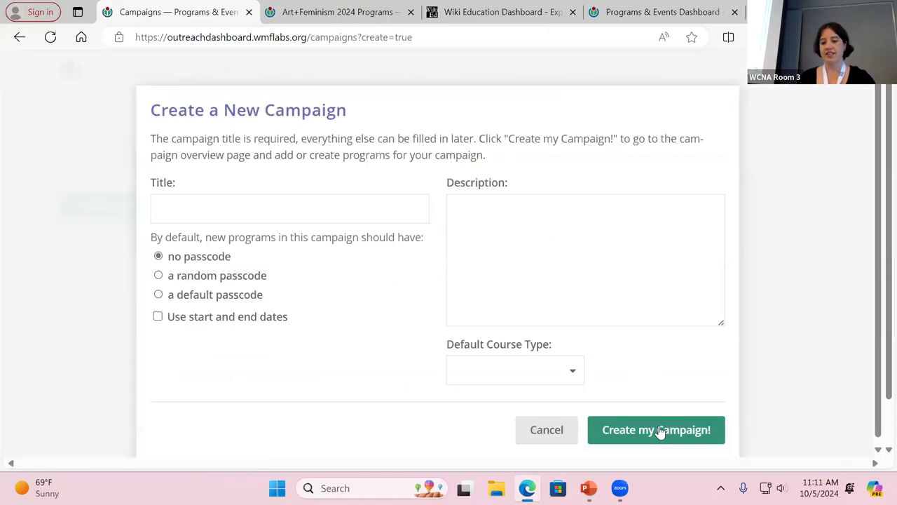
Title the new campaign "My UG's 2024 edit-a-thons"
{"action": "left_click", "coordinate": [224, 198]}
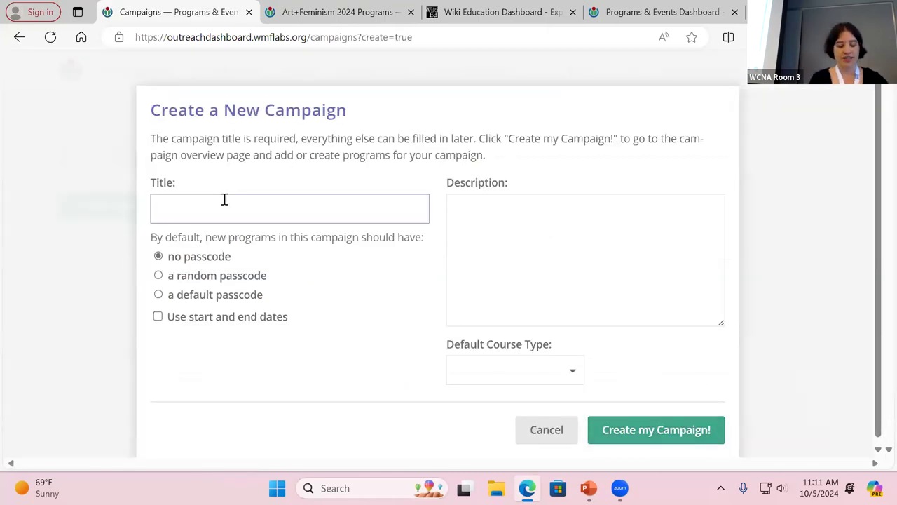
{"action": "type", "text": "My UG"}
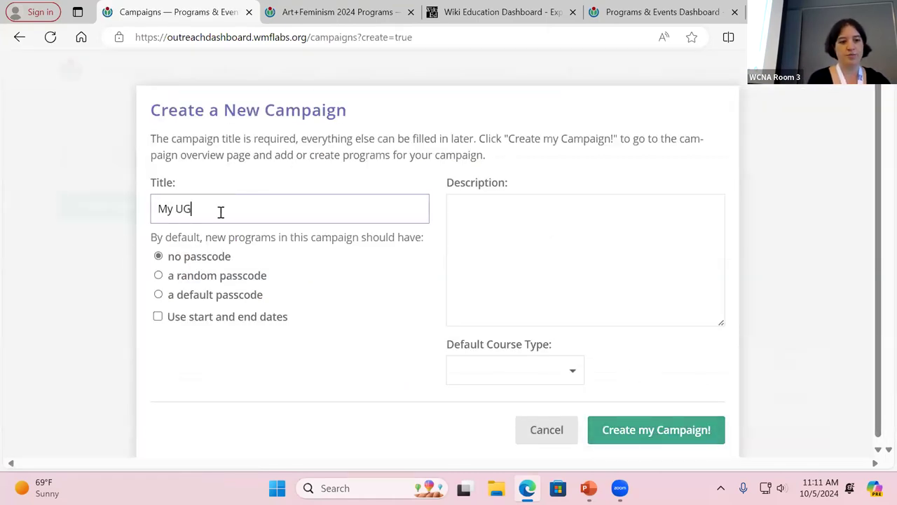
{"action": "type", "text": "'s 2024 edita-t"}
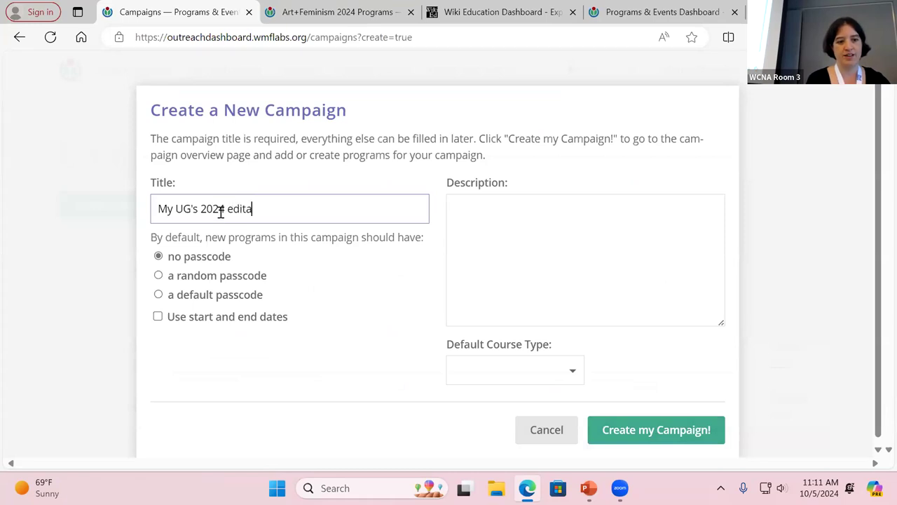
{"action": "key", "text": "BackSpace"}
{"action": "key", "text": "BackSpace"}
{"action": "key", "text": "BackSpace"}
{"action": "type", "text": "-a-th"}
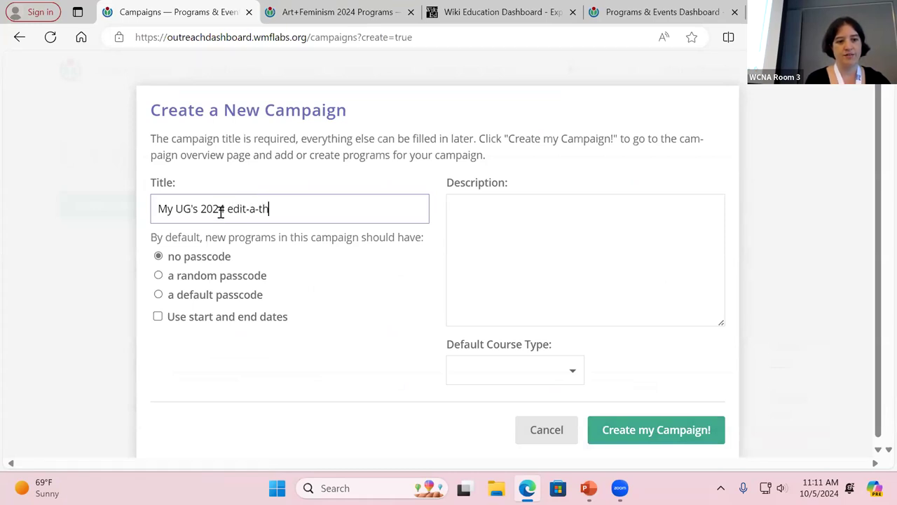
{"action": "type", "text": "ons"}
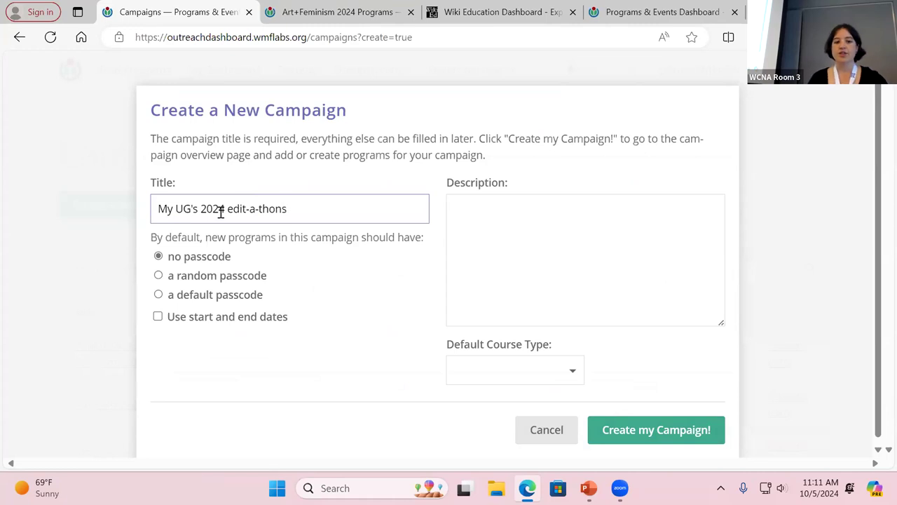
{"action": "left_click", "coordinate": [217, 279]}
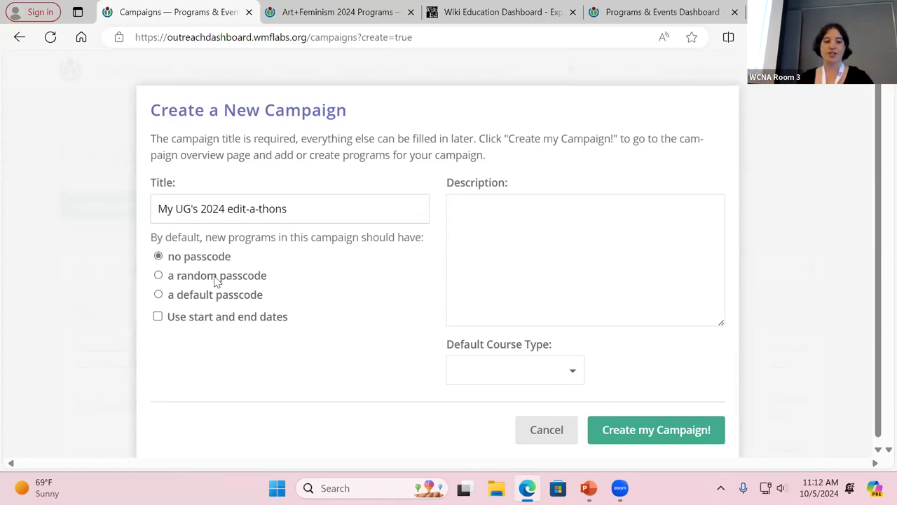
{"action": "left_click", "coordinate": [232, 319]}
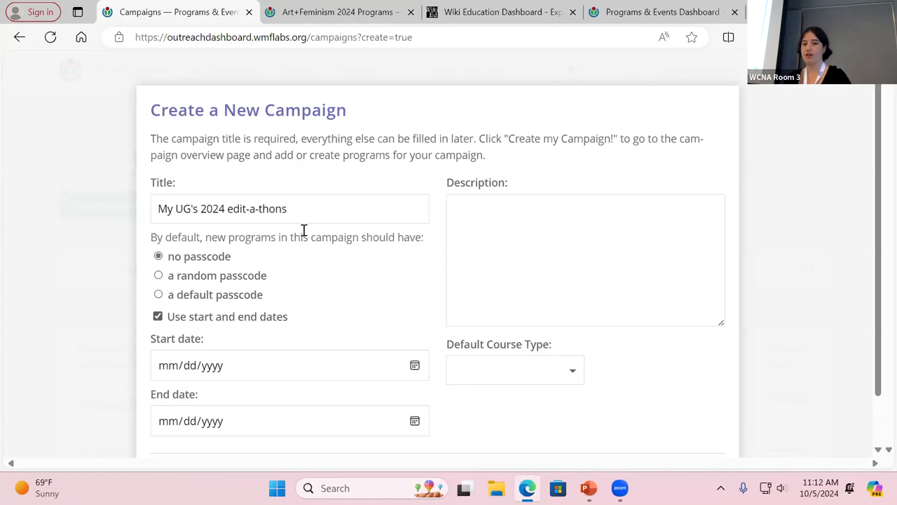
{"action": "left_click", "coordinate": [195, 316]}
Create the campaign with the description "test" and Editathon as its default course type
{"action": "left_click", "coordinate": [589, 291]}
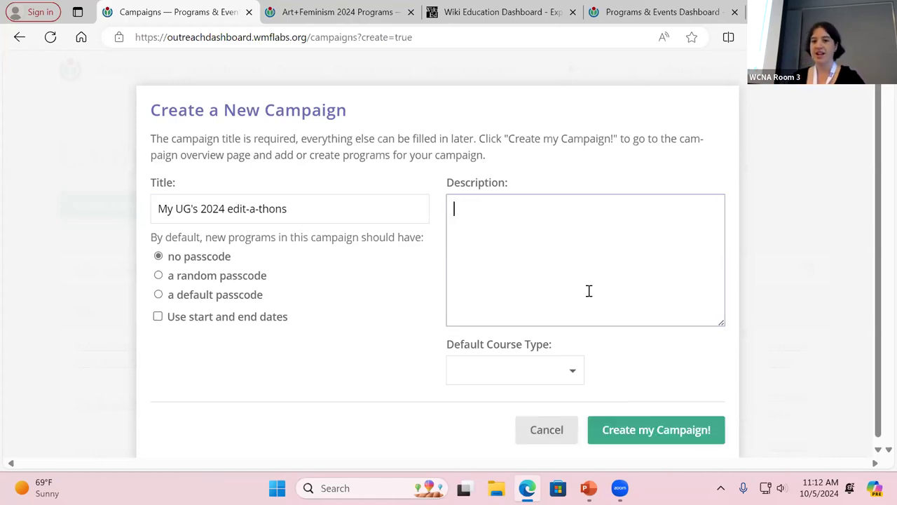
{"action": "type", "text": "test"}
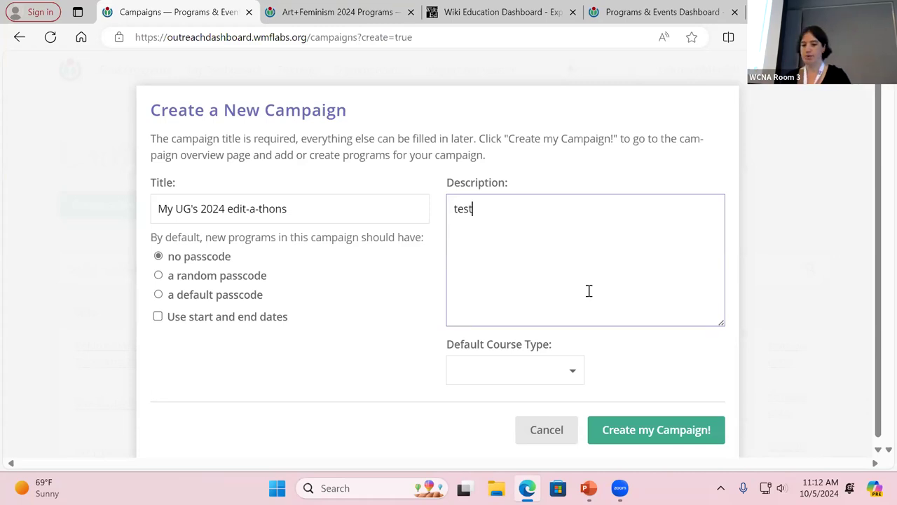
{"action": "left_click", "coordinate": [566, 373]}
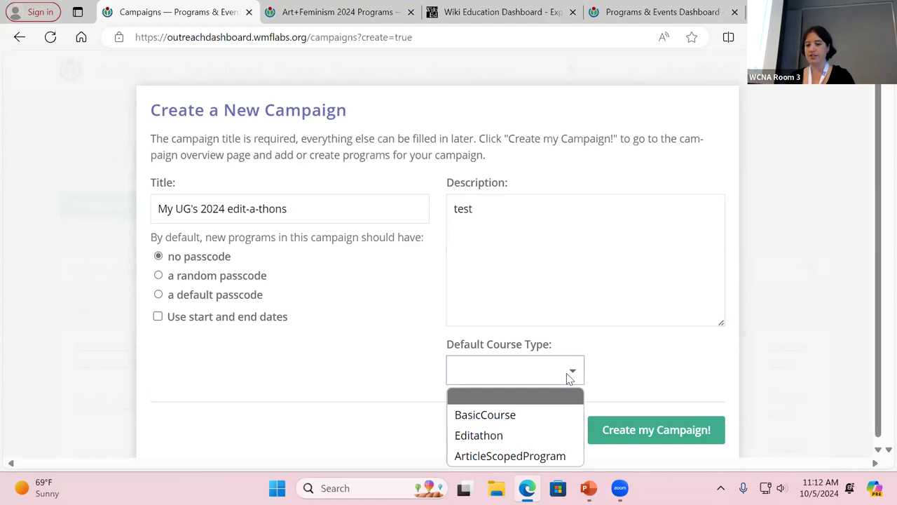
{"action": "left_click", "coordinate": [535, 434]}
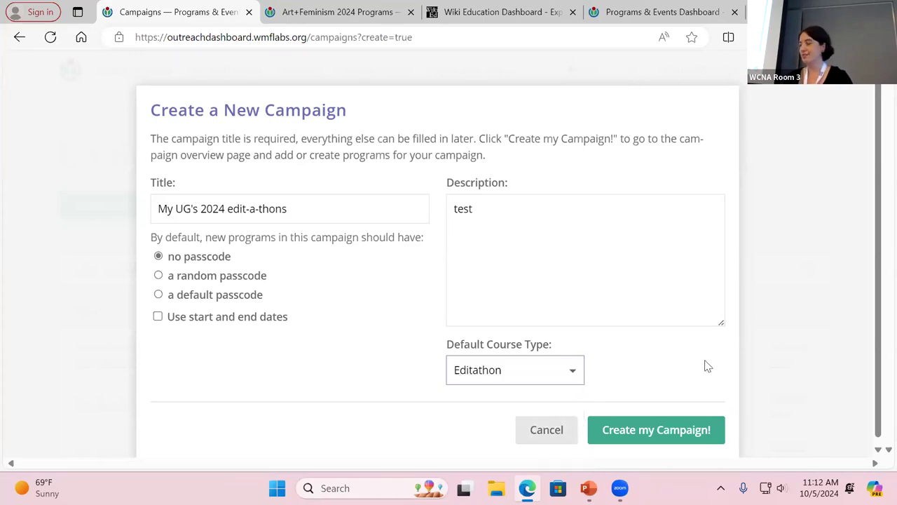
{"action": "left_click", "coordinate": [663, 431]}
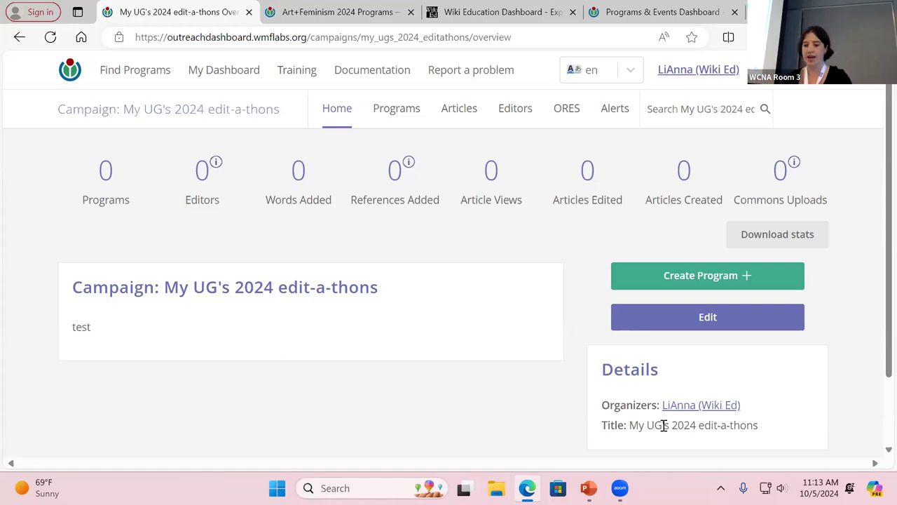
Start a new program of the Edit-A-Thon type within the campaign
{"action": "left_click", "coordinate": [696, 276]}
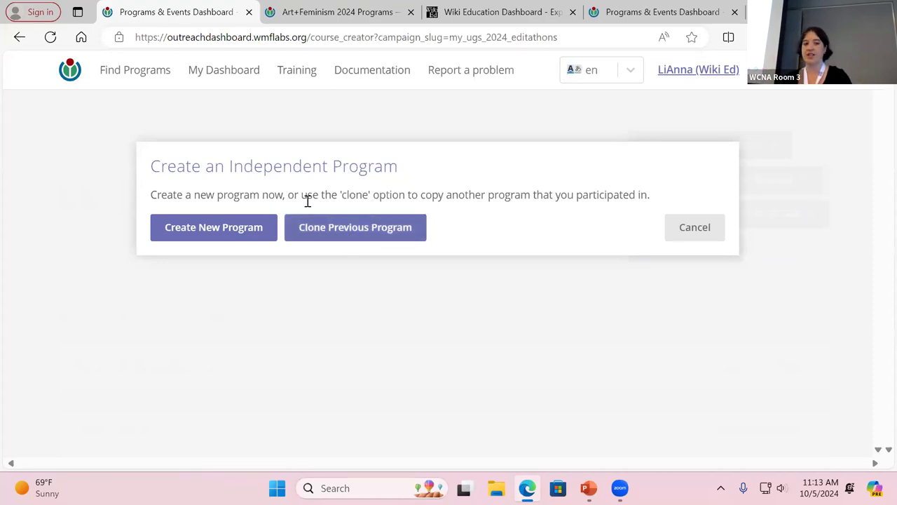
{"action": "left_click", "coordinate": [235, 232]}
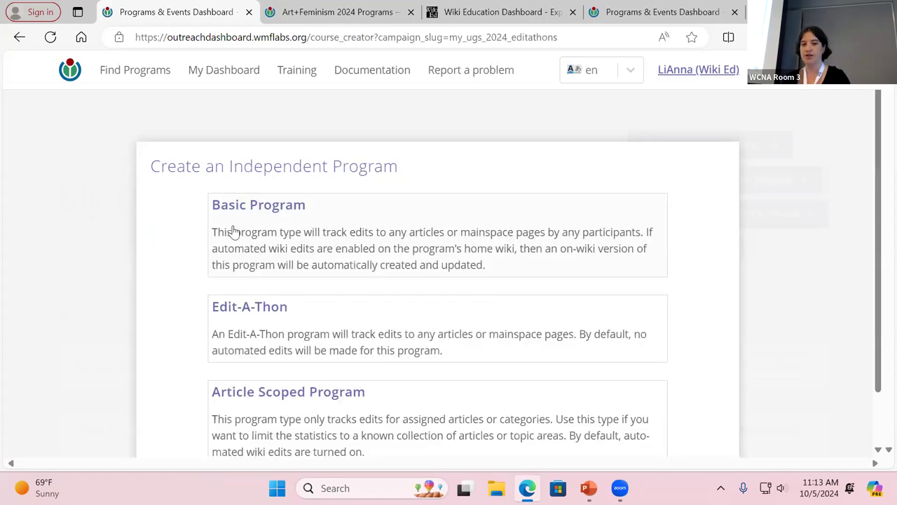
{"action": "scroll", "coordinate": [175, 286], "scroll_direction": "down", "scroll_amount": 1}
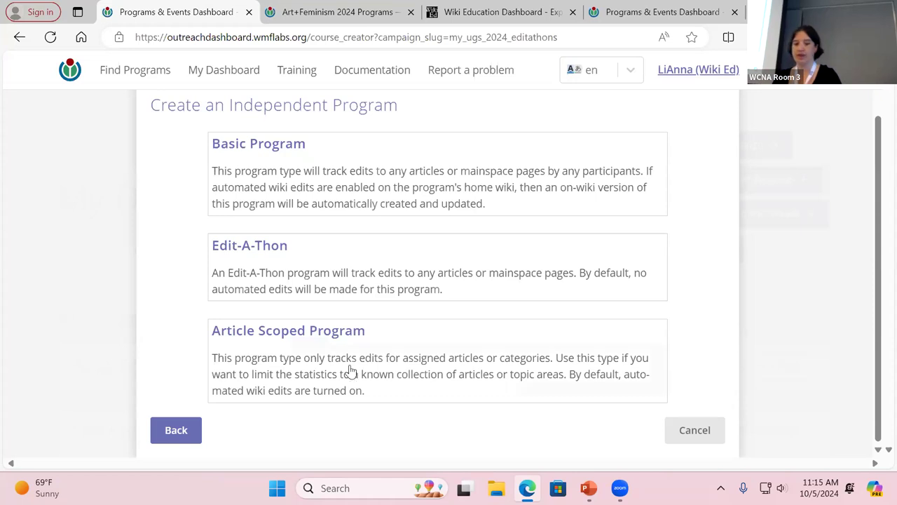
{"action": "left_click", "coordinate": [369, 250]}
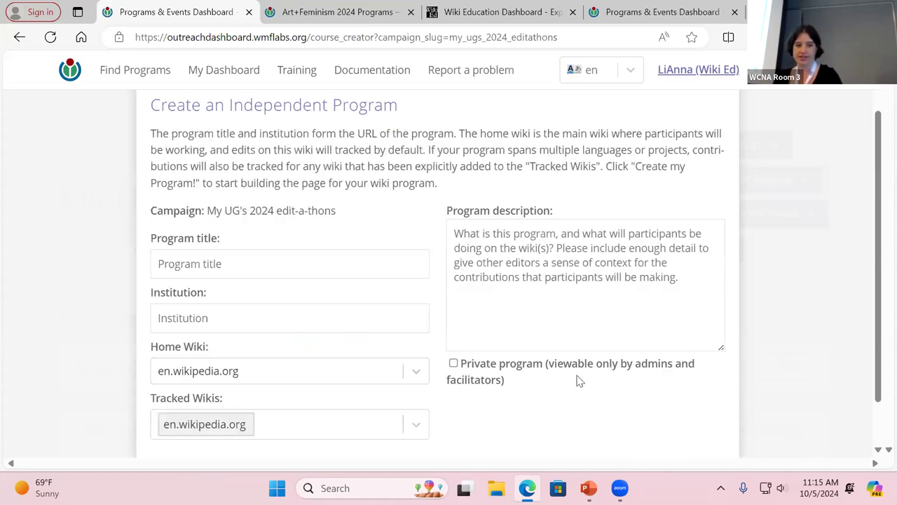
Set both the program title and the institution to "test 2024"
{"action": "left_click", "coordinate": [228, 266]}
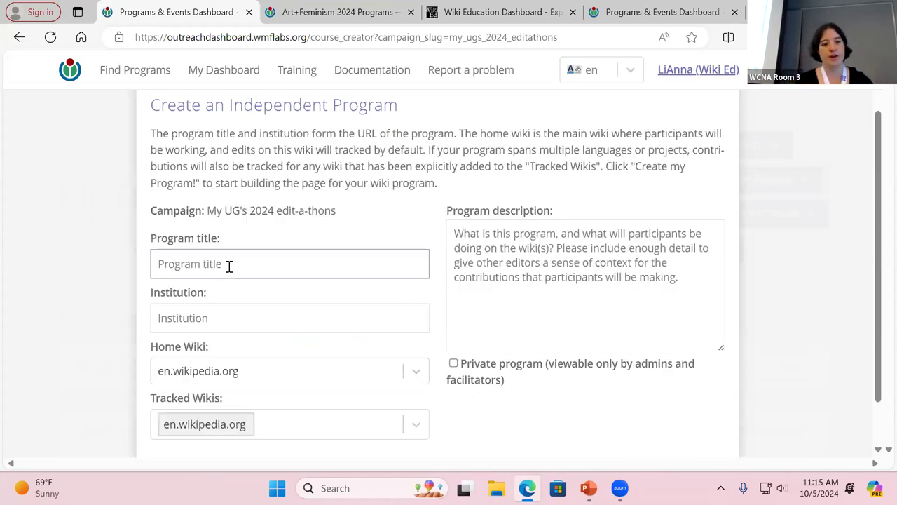
{"action": "type", "text": "test"}
{"action": "key", "text": "Tab"}
{"action": "type", "text": "test"}
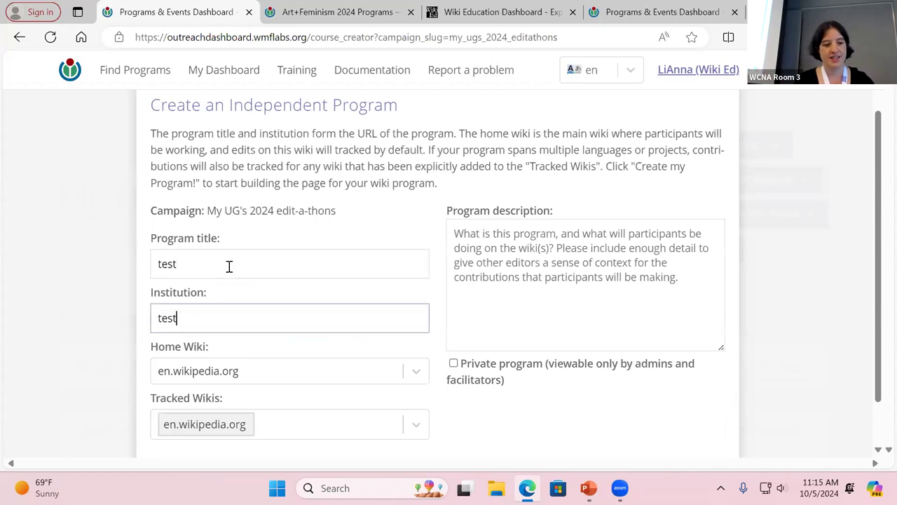
{"action": "left_click", "coordinate": [236, 263]}
{"action": "type", "text": "2024"}
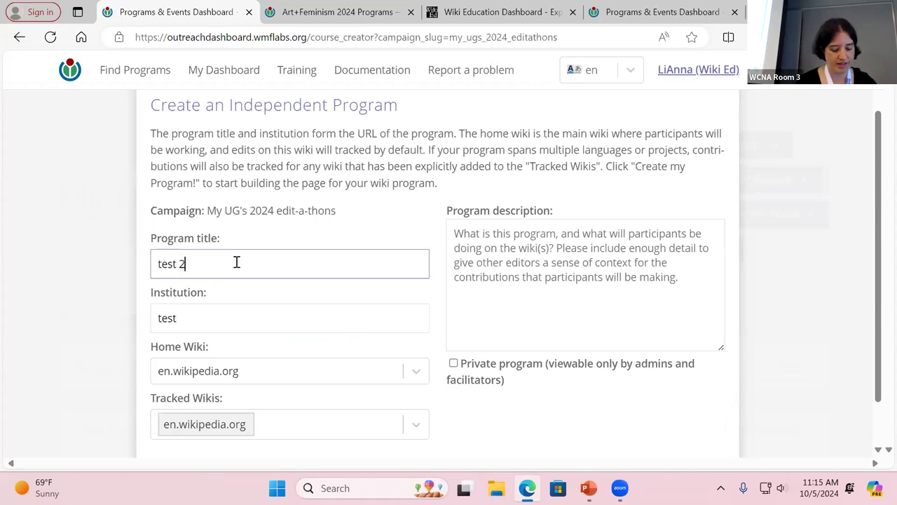
{"action": "left_click", "coordinate": [208, 323]}
{"action": "type", "text": "20"}
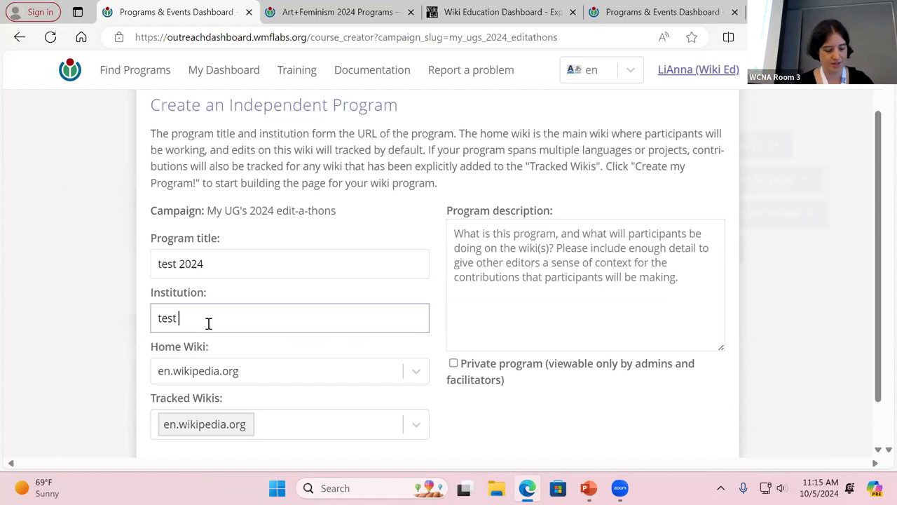
{"action": "type", "text": "24"}
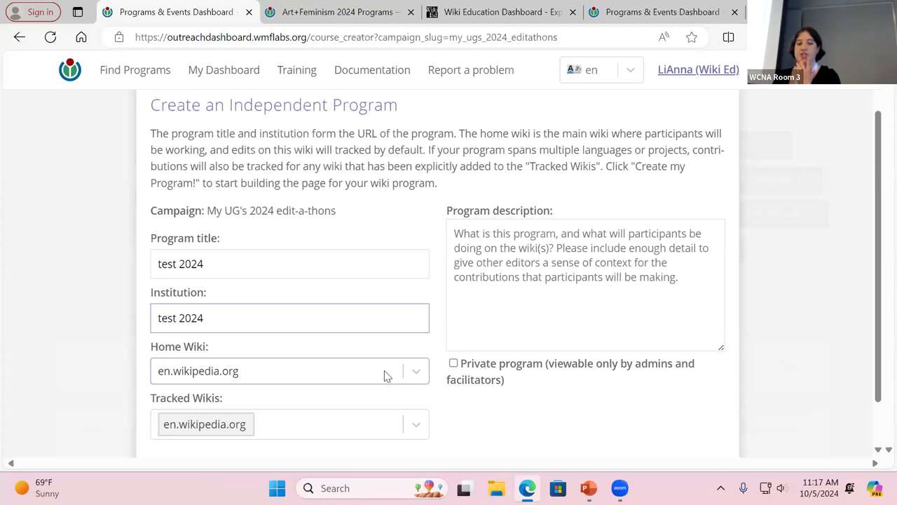
Add es.wikipedia.org to the program's tracked wikis
{"action": "scroll", "coordinate": [385, 375], "scroll_direction": "down", "scroll_amount": 1}
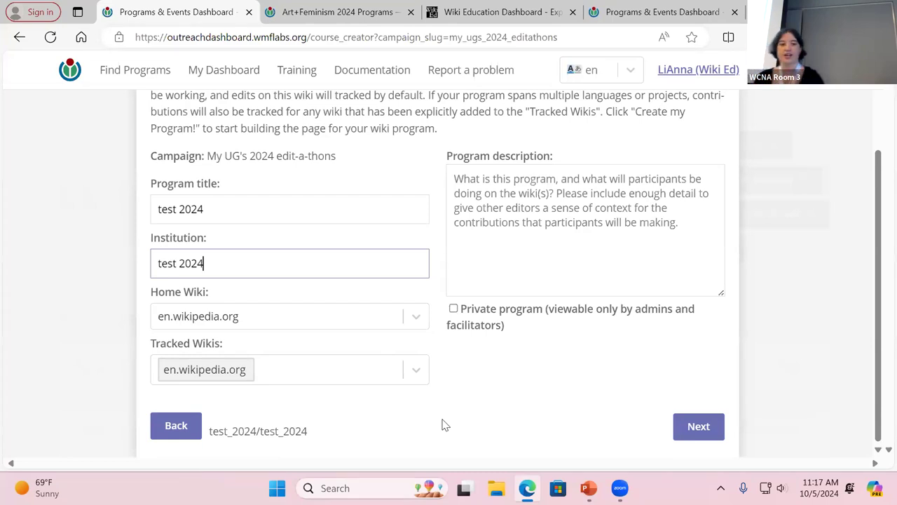
{"action": "left_click", "coordinate": [324, 371]}
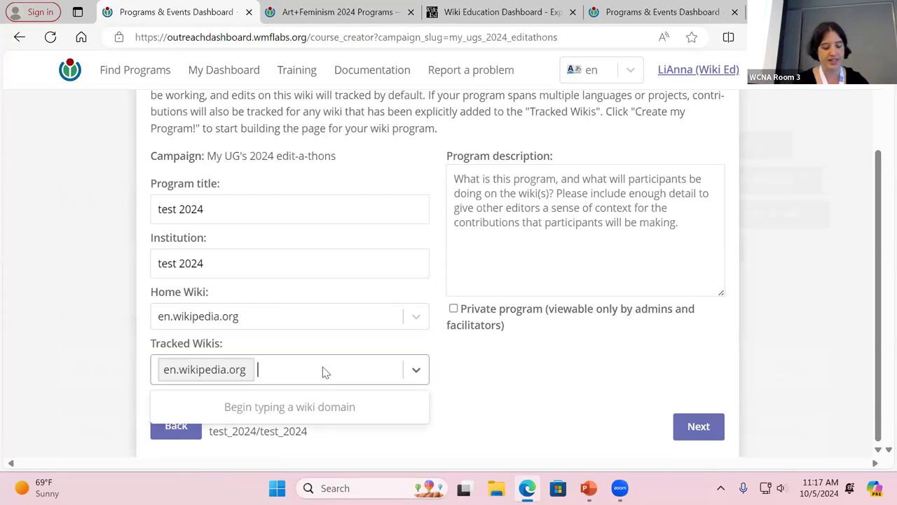
{"action": "type", "text": "es."}
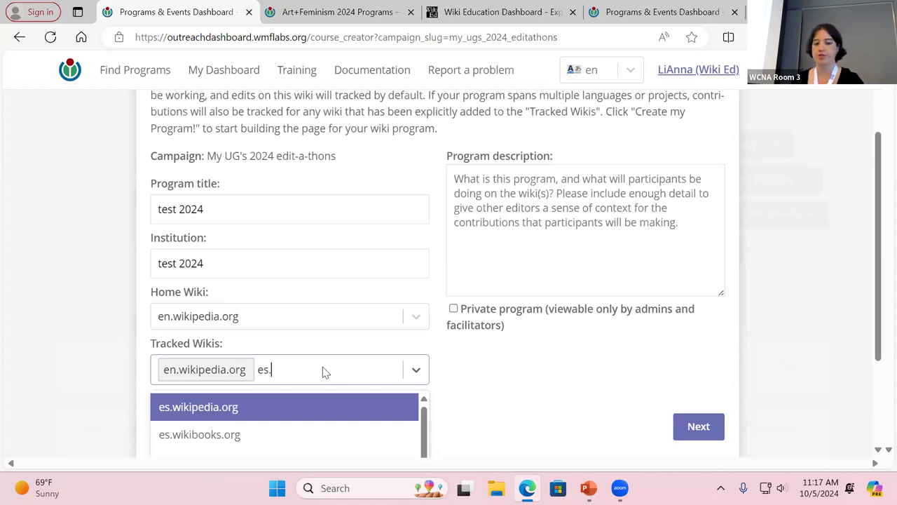
{"action": "left_click", "coordinate": [301, 415]}
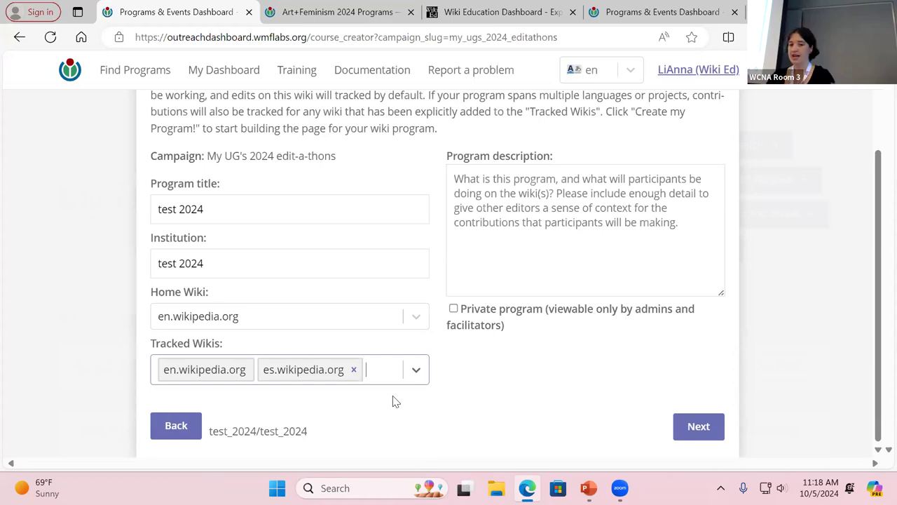
Enter "this is an editathon" as the program description
{"action": "left_click", "coordinate": [581, 191]}
{"action": "type", "text": "this"}
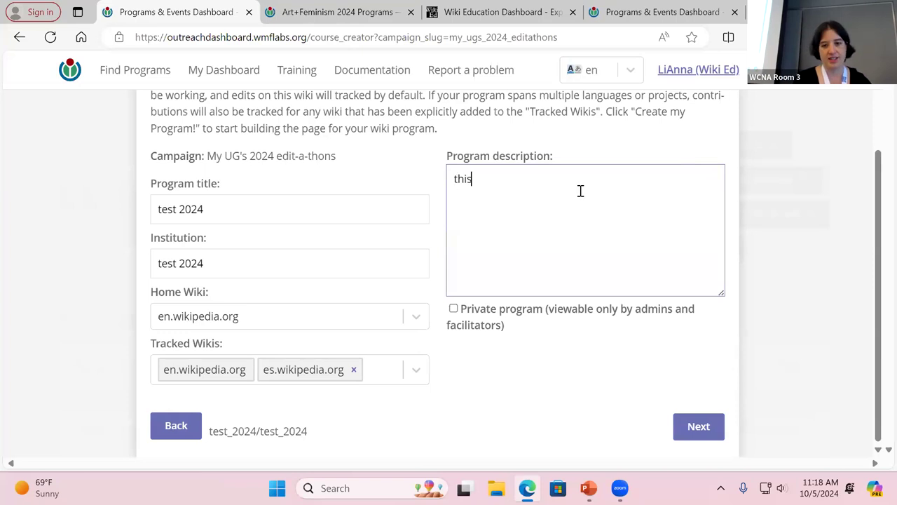
{"action": "type", "text": " is an edu"}
{"action": "key", "text": "BackSpace"}
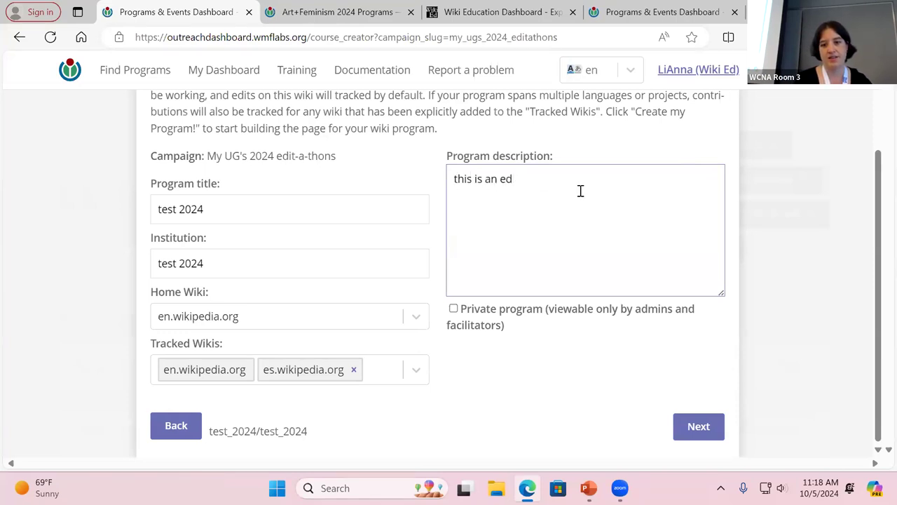
{"action": "type", "text": "itathon"}
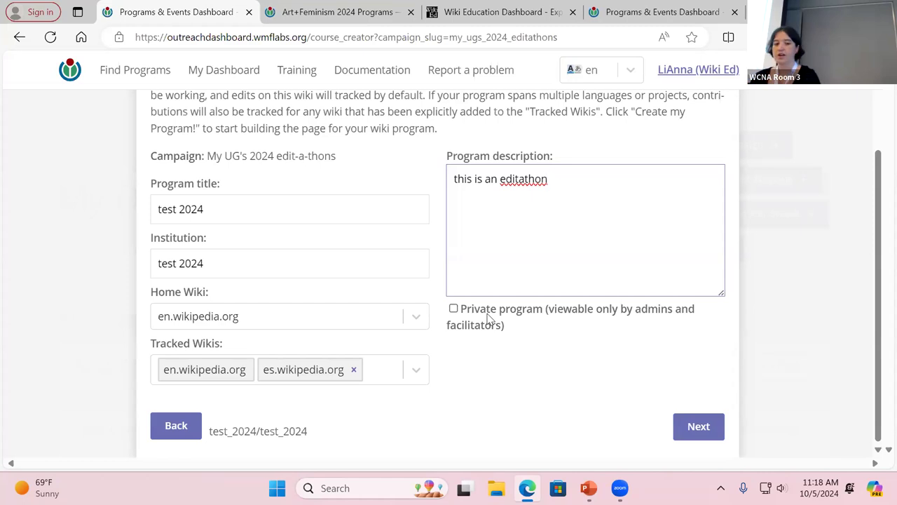
Continue to the program dates and set the start of activity tracking to 2024-10-01
{"action": "left_click", "coordinate": [705, 435]}
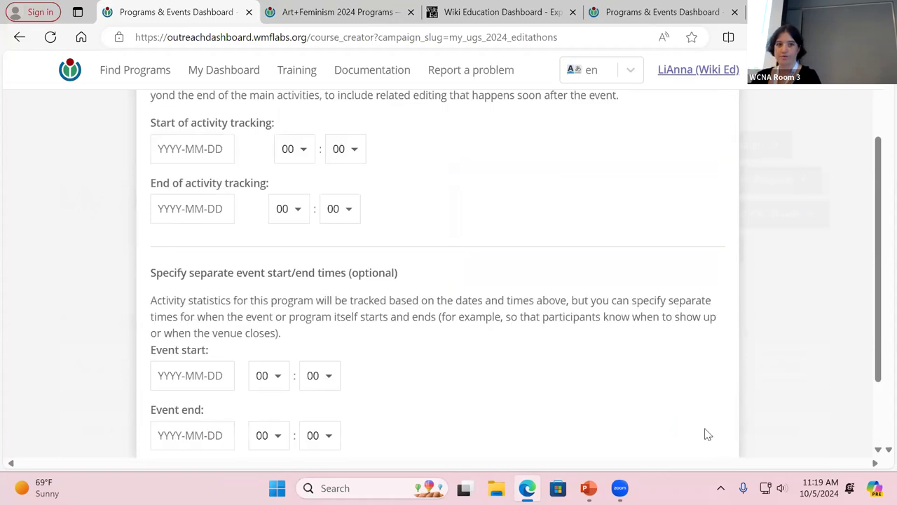
{"action": "scroll", "coordinate": [705, 429], "scroll_direction": "down", "scroll_amount": 1}
{"action": "scroll", "coordinate": [709, 433], "scroll_direction": "up", "scroll_amount": 3}
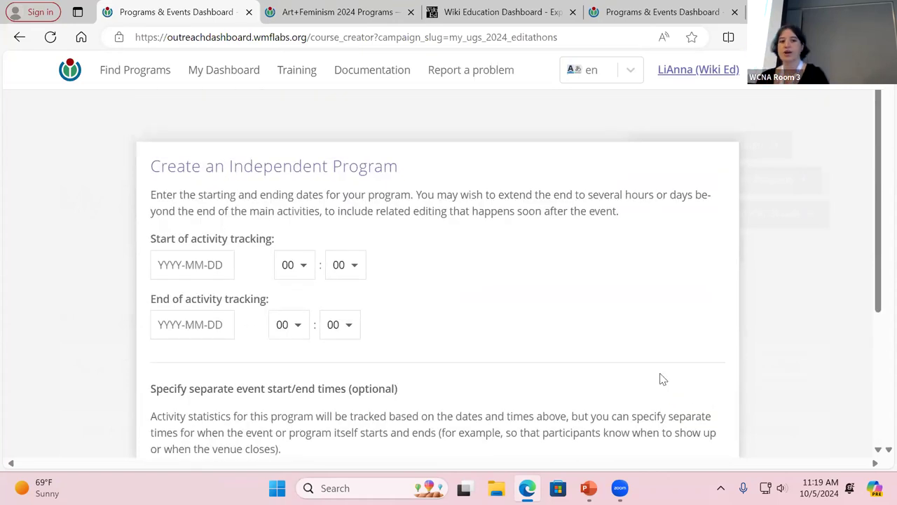
{"action": "left_click", "coordinate": [184, 270]}
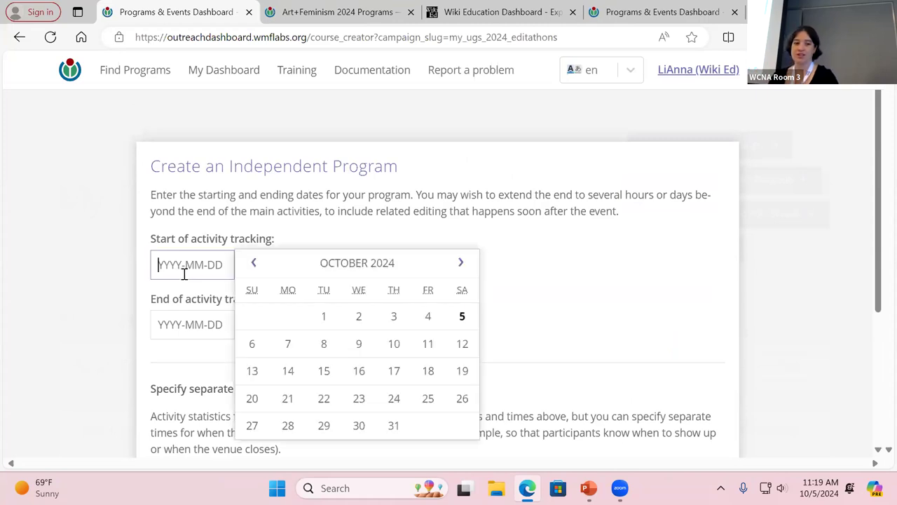
{"action": "left_click", "coordinate": [317, 320]}
Set the end of activity tracking to 2025-02-05
{"action": "left_click", "coordinate": [200, 328]}
{"action": "left_click", "coordinate": [458, 323]}
{"action": "left_click", "coordinate": [458, 323]}
{"action": "left_click", "coordinate": [458, 322]}
{"action": "left_click", "coordinate": [459, 322]}
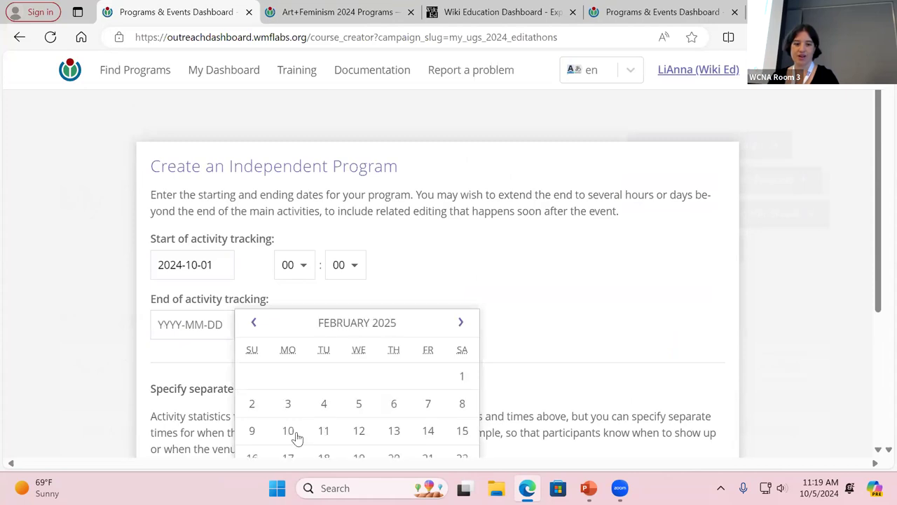
{"action": "left_click", "coordinate": [359, 406]}
Set the activity tracking times to start at 06:00 and end at 13:00
{"action": "left_click", "coordinate": [286, 272]}
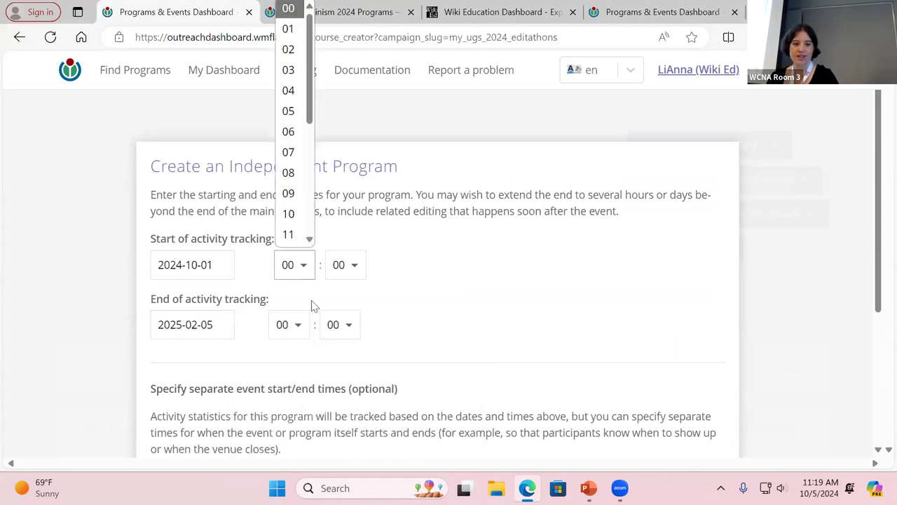
{"action": "left_click", "coordinate": [288, 131]}
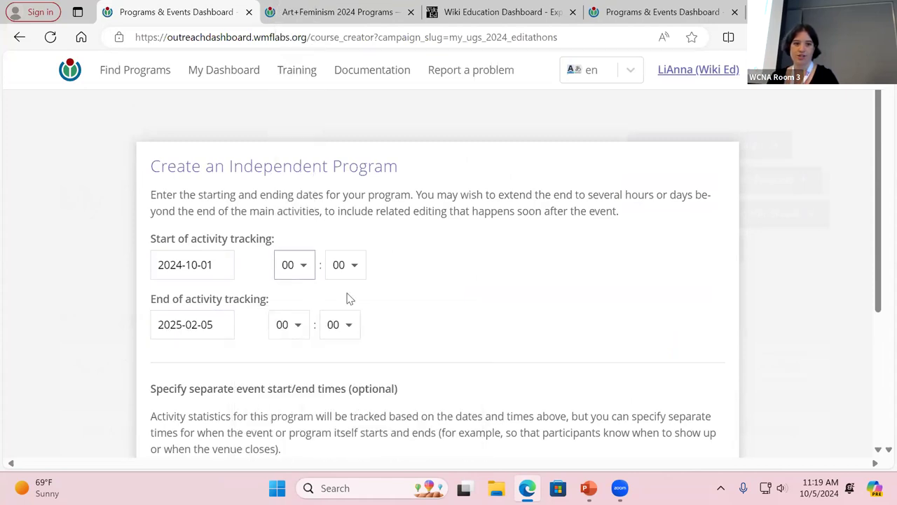
{"action": "left_click", "coordinate": [289, 324]}
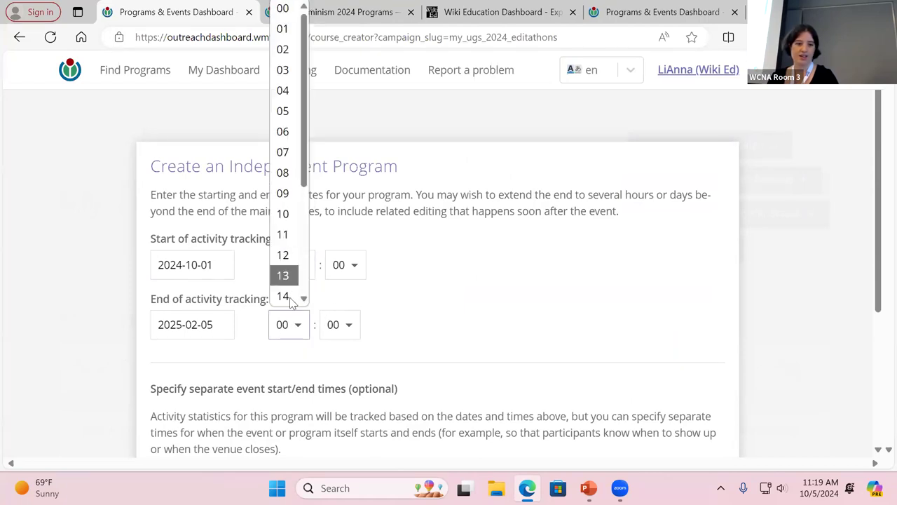
{"action": "left_click", "coordinate": [283, 275]}
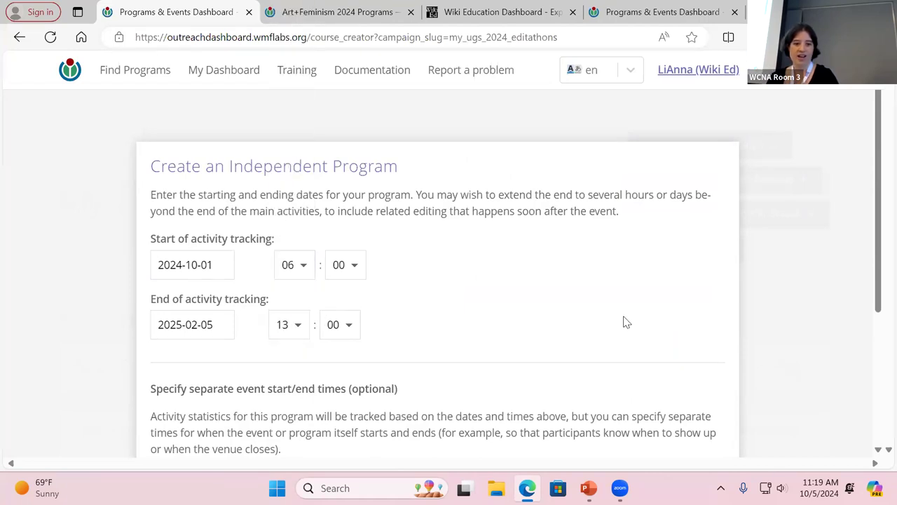
Create the program without specifying separate event start and end times
{"action": "scroll", "coordinate": [627, 322], "scroll_direction": "down", "scroll_amount": 3}
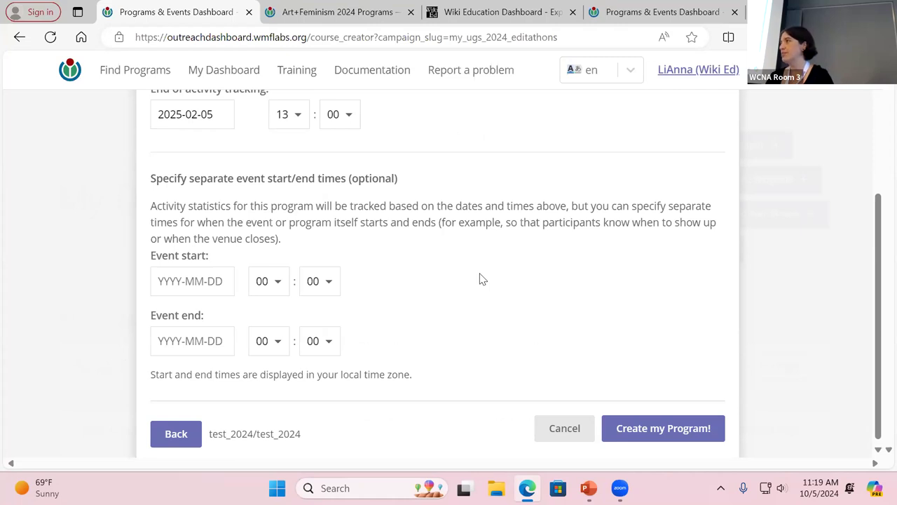
{"action": "scroll", "coordinate": [482, 279], "scroll_direction": "up", "scroll_amount": 2}
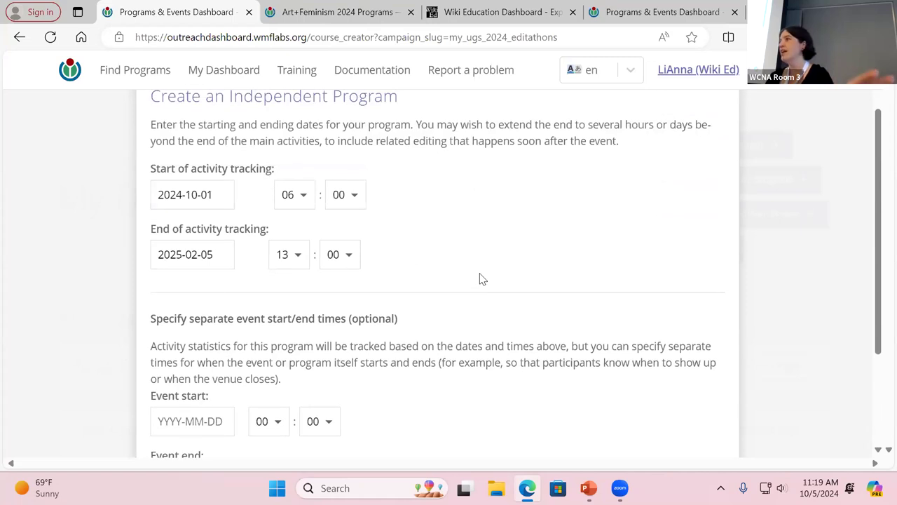
{"action": "scroll", "coordinate": [483, 279], "scroll_direction": "down", "scroll_amount": 2}
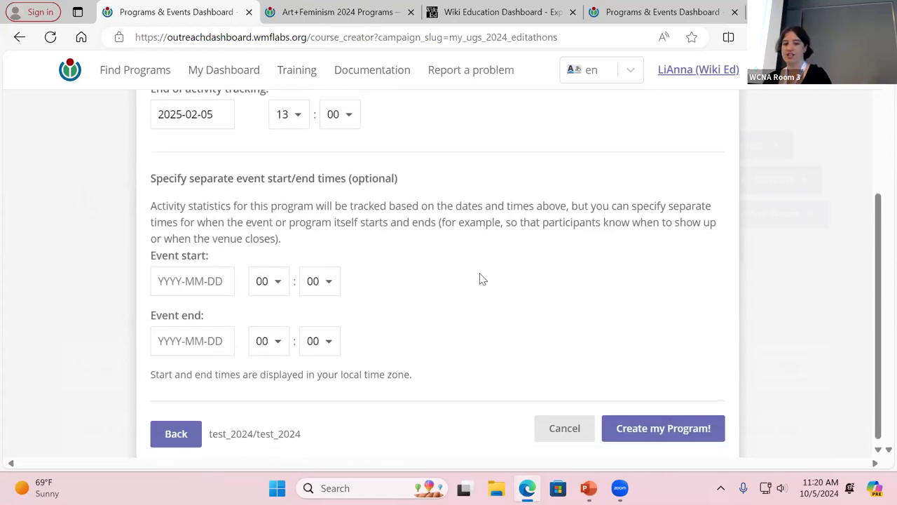
{"action": "left_click", "coordinate": [673, 425]}
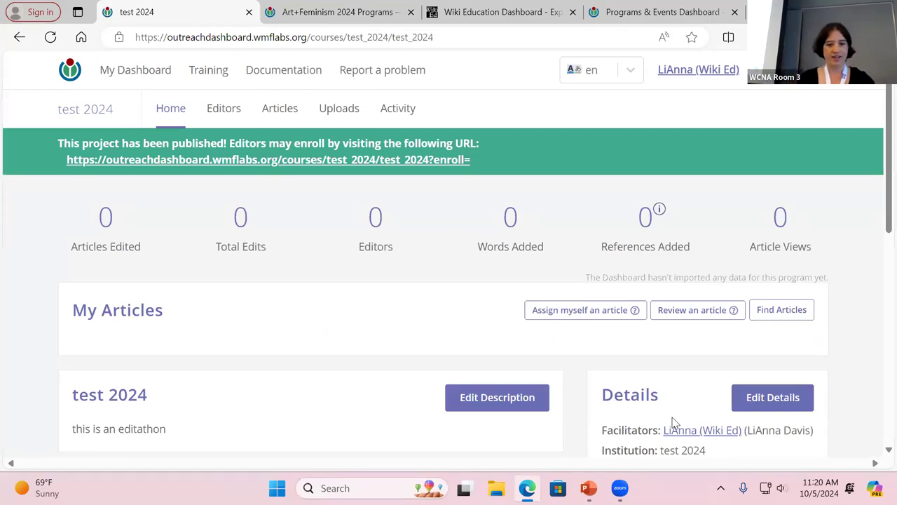
Open the form for adding or removing editors on the new program's editors page
{"action": "scroll", "coordinate": [672, 415], "scroll_direction": "down", "scroll_amount": 2}
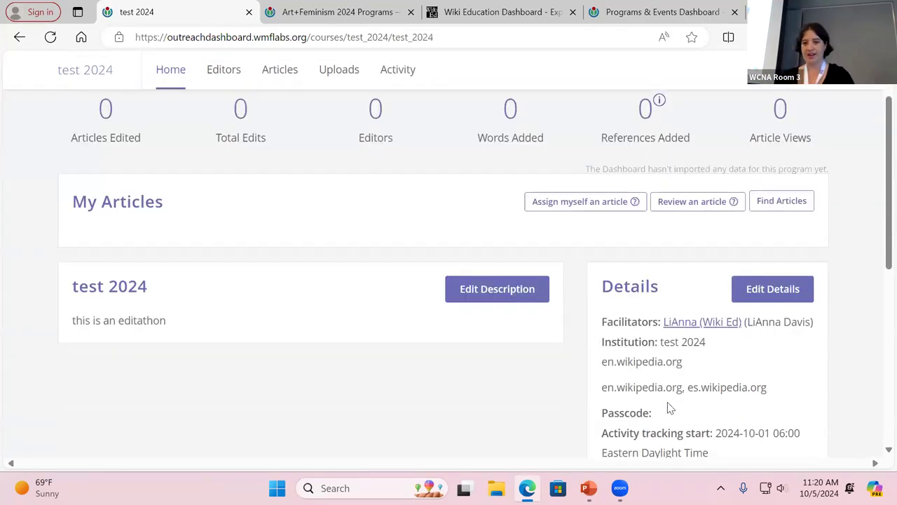
{"action": "scroll", "coordinate": [672, 409], "scroll_direction": "up", "scroll_amount": 2}
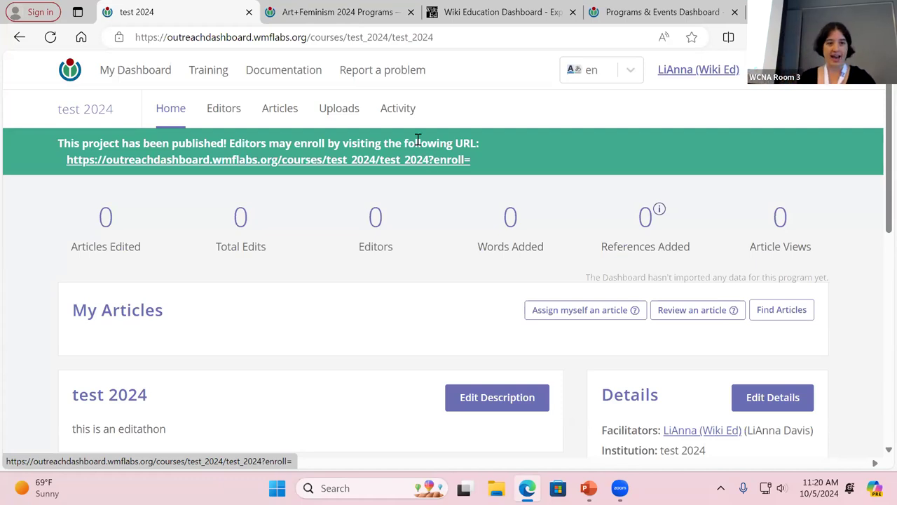
{"action": "left_click", "coordinate": [237, 112]}
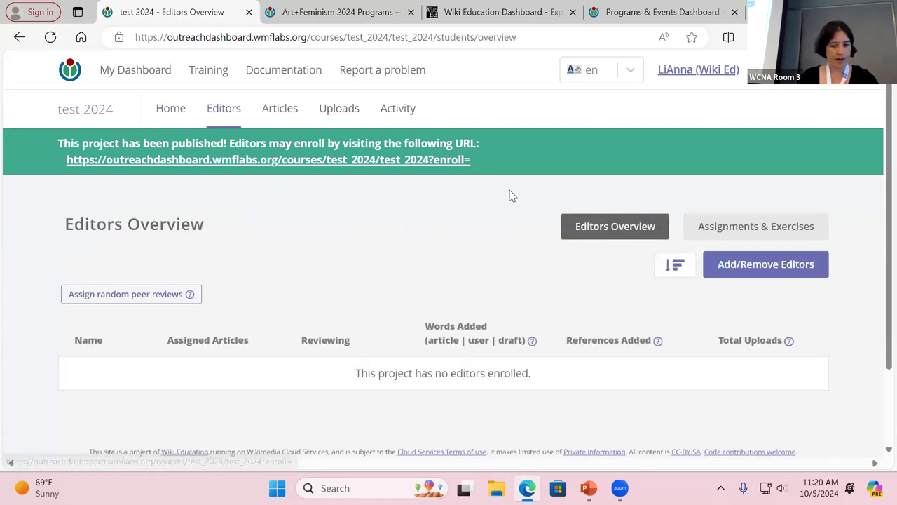
{"action": "left_click", "coordinate": [767, 271]}
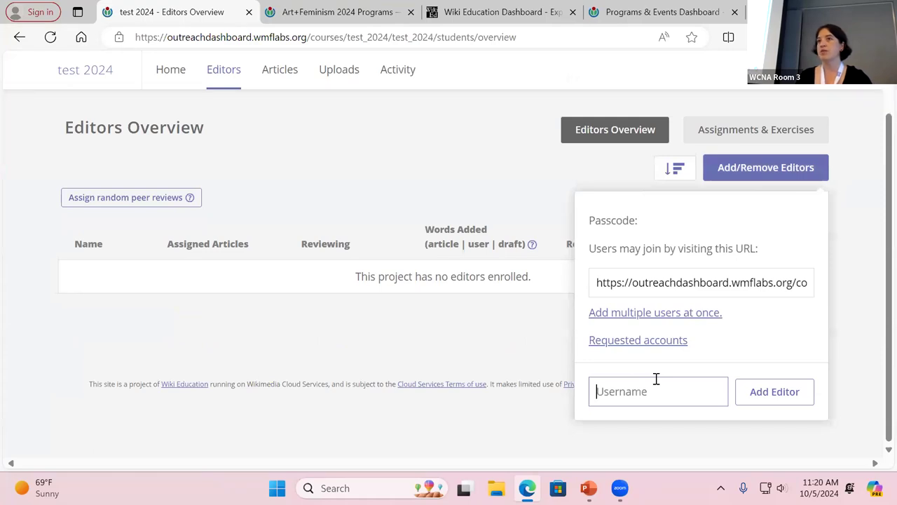
Enter the editor's username in the form for adding an editor
{"action": "type", "text": "Gu"}
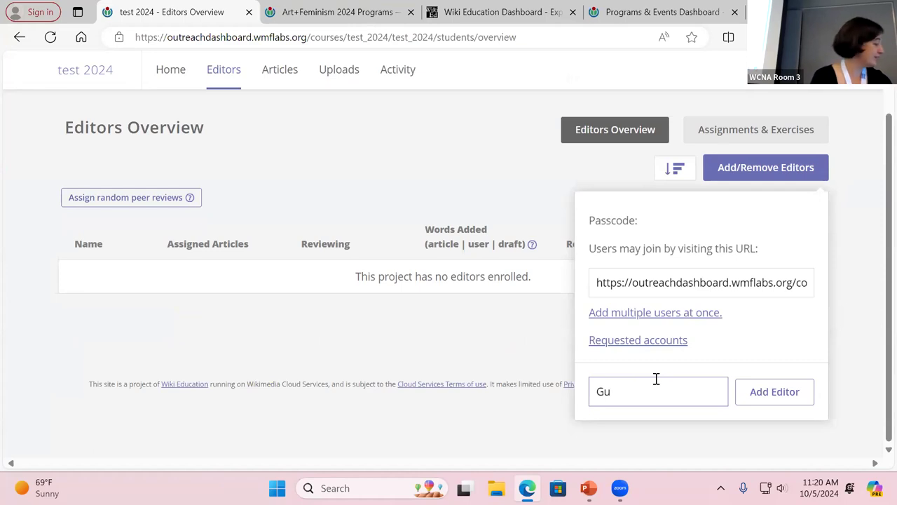
{"action": "type", "text": "ettada"}
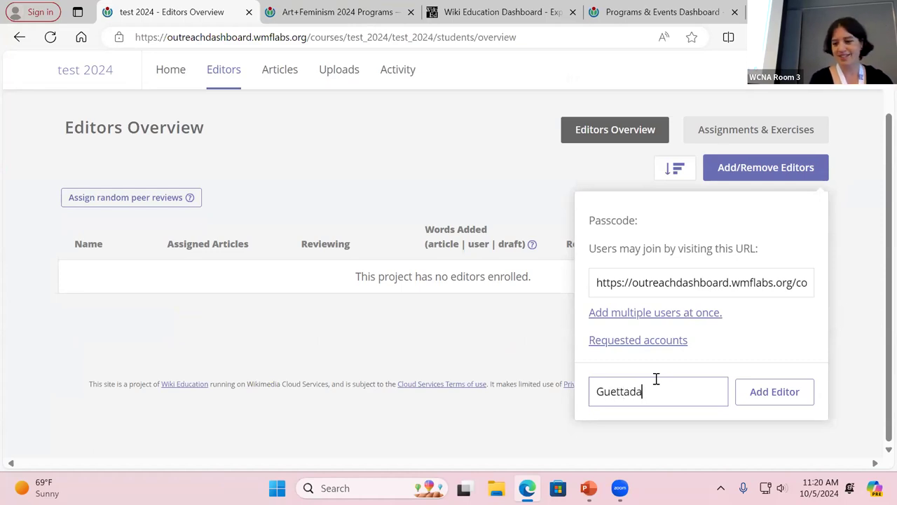
{"action": "key", "text": "BackSpace"}
{"action": "type", "text": "aroa"}
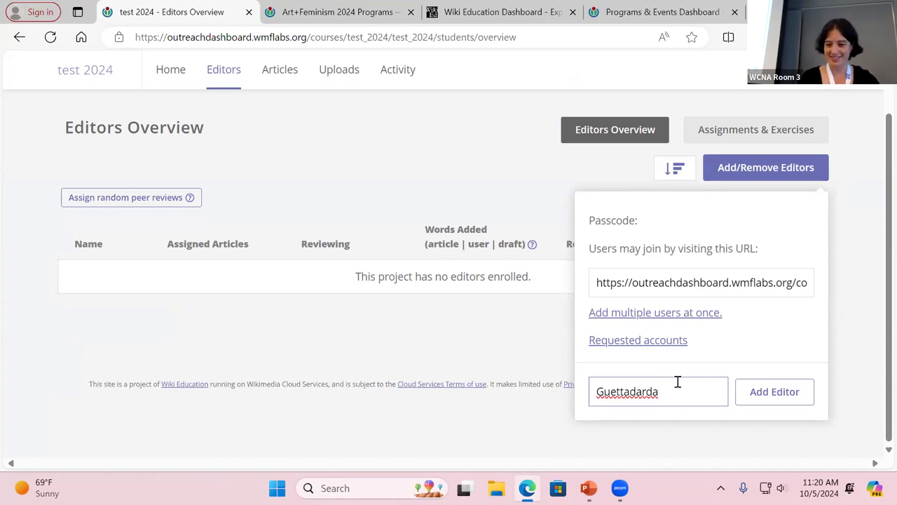
Correct the spelling of the entered username and add that editor to the program
{"action": "key", "text": "Left"}
{"action": "key", "text": "Left"}
{"action": "key", "text": "Left"}
{"action": "key", "text": "Home"}
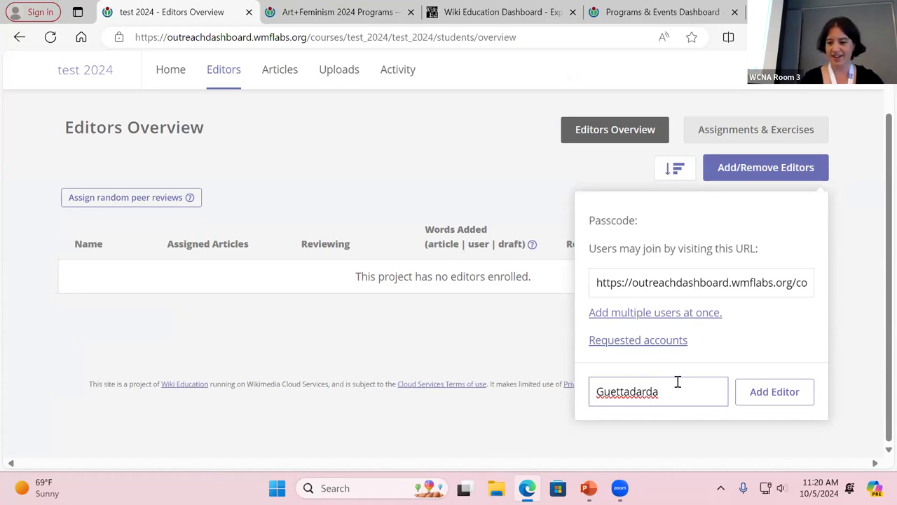
{"action": "left_click", "coordinate": [620, 392]}
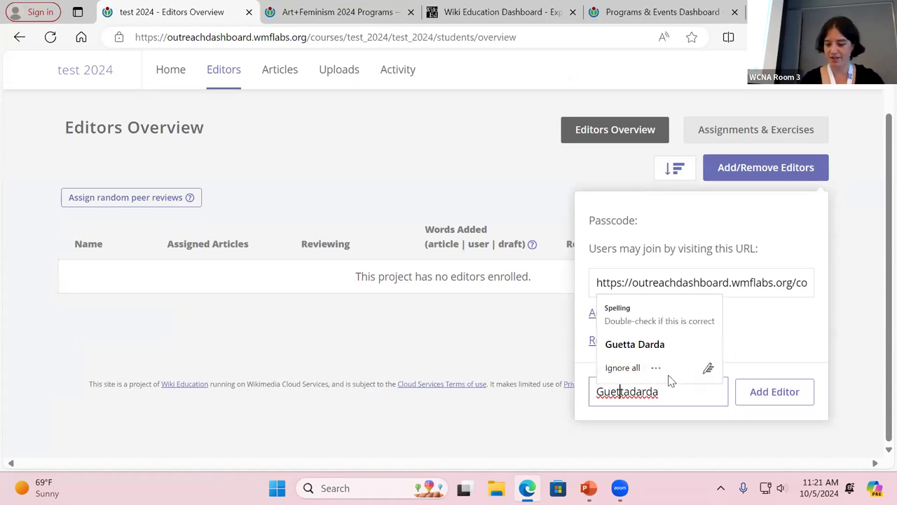
{"action": "key", "text": "Right"}
{"action": "key", "text": "Right"}
{"action": "key", "text": "Right"}
{"action": "key", "text": "Home"}
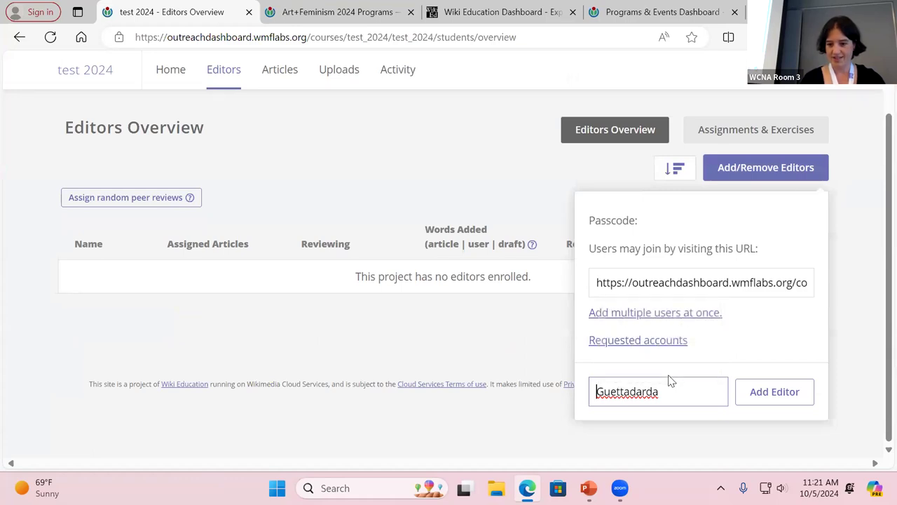
{"action": "left_click", "coordinate": [645, 392]}
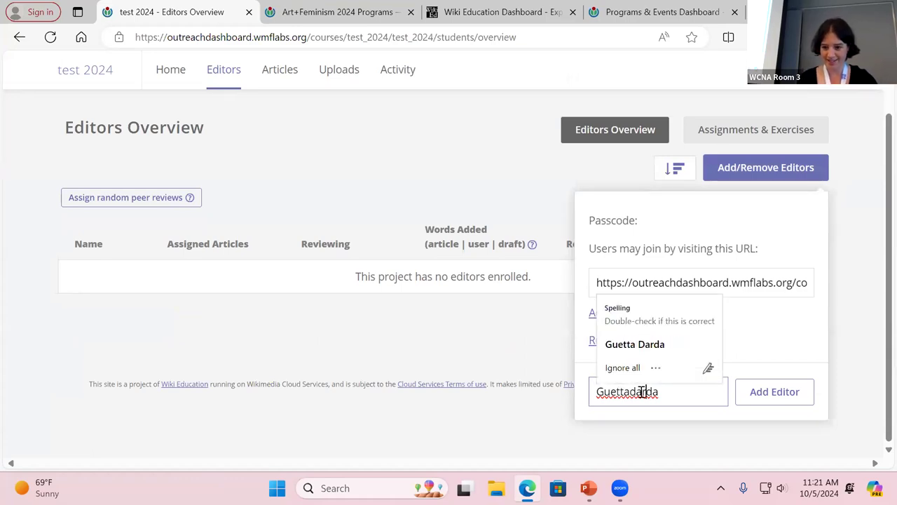
{"action": "key", "text": "BackSpace"}
{"action": "key", "text": "BackSpace"}
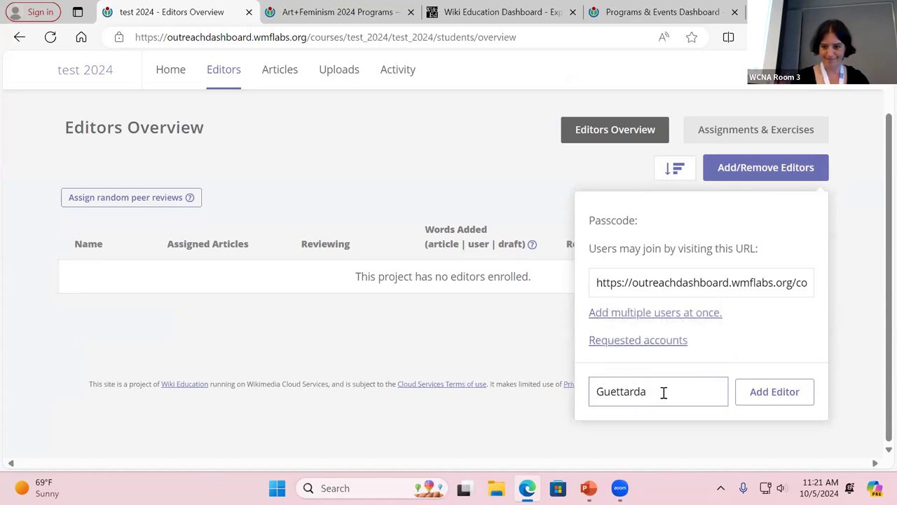
{"action": "left_click", "coordinate": [777, 395]}
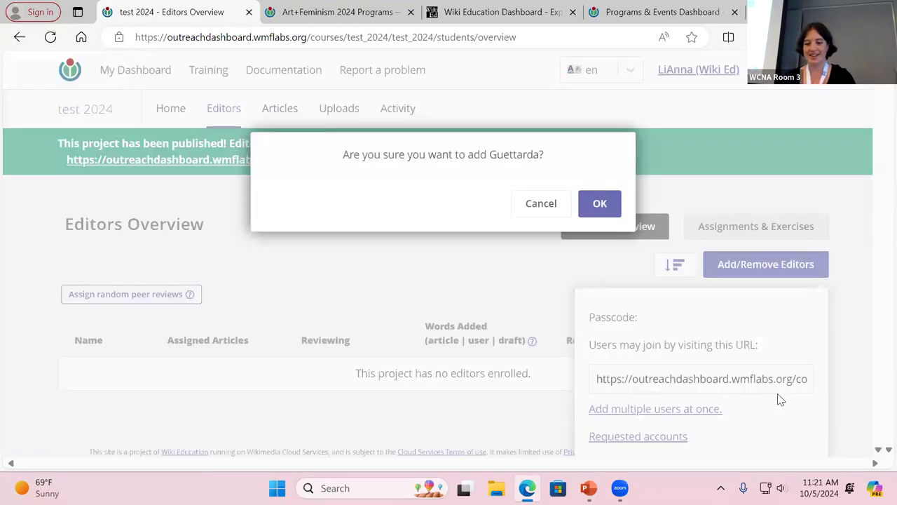
{"action": "left_click", "coordinate": [612, 212]}
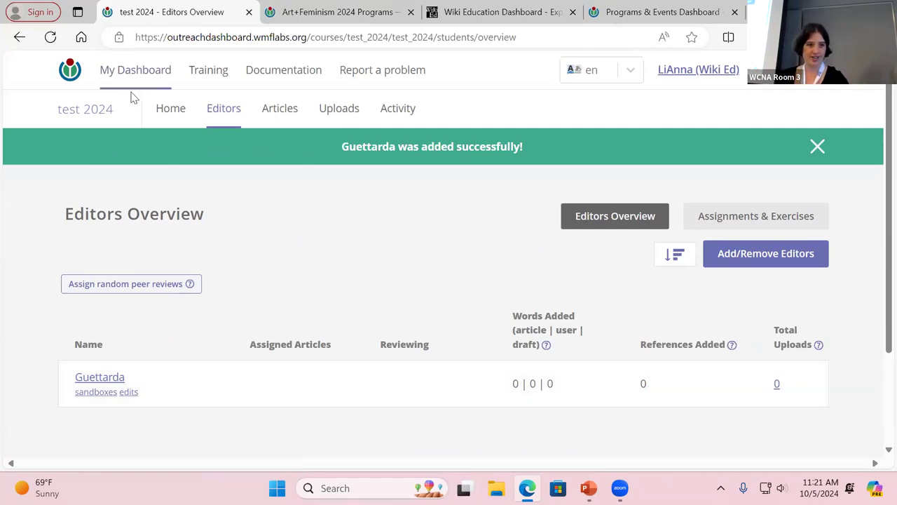
Edit the program details, reselect 2024-10-01 as the event start date, and save the details
{"action": "left_click", "coordinate": [170, 112]}
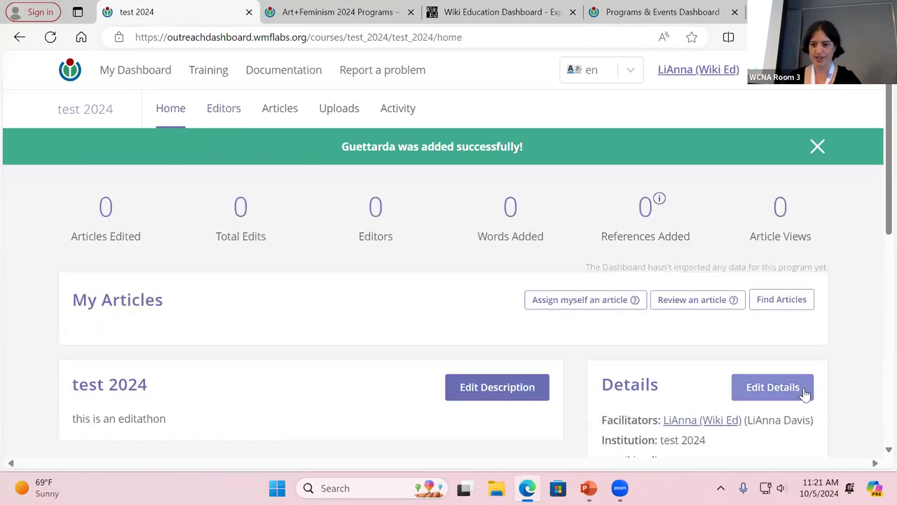
{"action": "scroll", "coordinate": [751, 393], "scroll_direction": "down", "scroll_amount": 2}
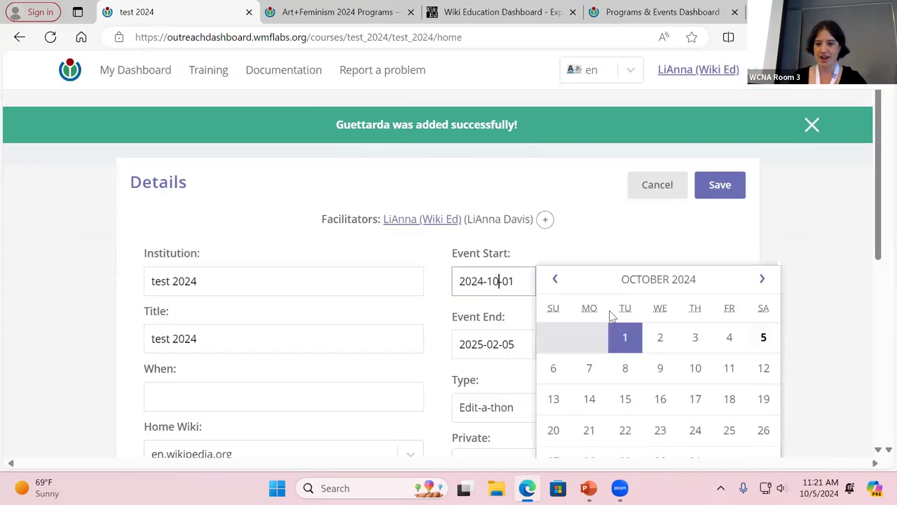
{"action": "left_click", "coordinate": [555, 279]}
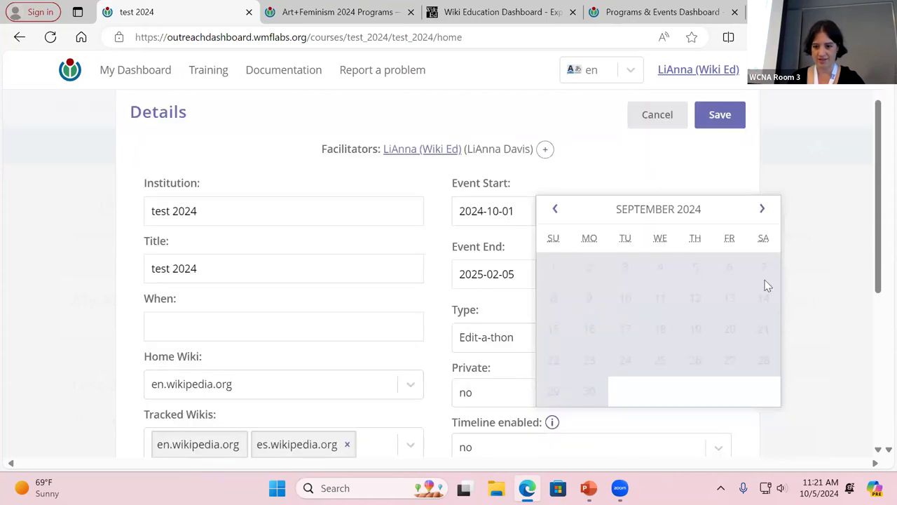
{"action": "left_click", "coordinate": [762, 209]}
{"action": "left_click", "coordinate": [625, 266]}
{"action": "left_click", "coordinate": [797, 300]}
{"action": "left_click", "coordinate": [717, 128]}
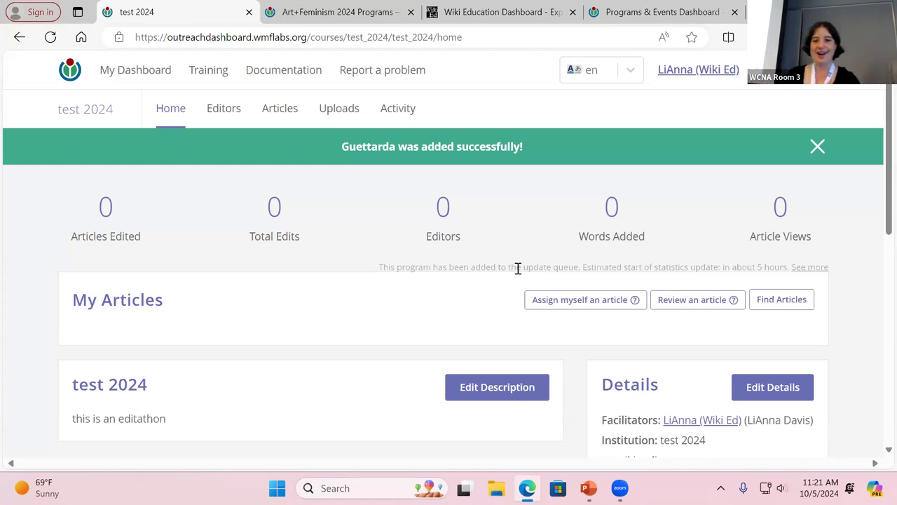
Look over the details on the program's home page and visit its editors page before returning home
{"action": "scroll", "coordinate": [519, 271], "scroll_direction": "down", "scroll_amount": 3}
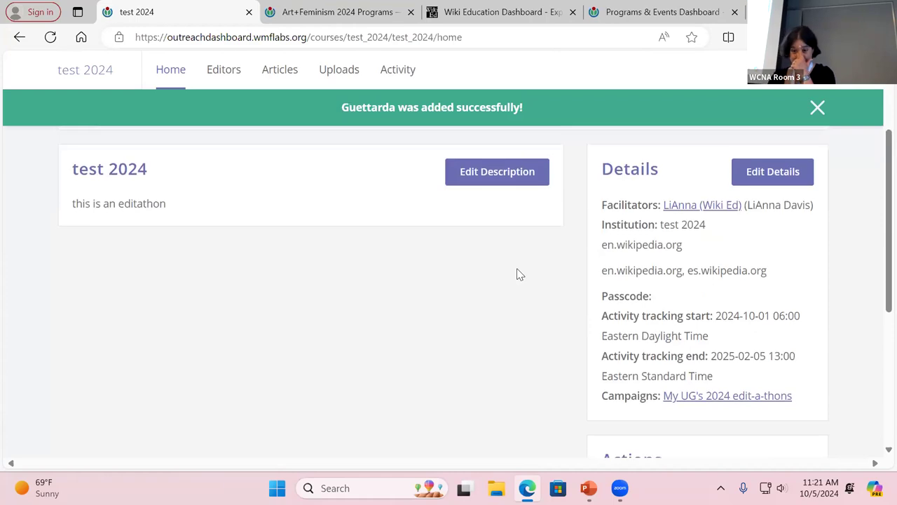
{"action": "scroll", "coordinate": [517, 274], "scroll_direction": "down", "scroll_amount": 1}
{"action": "scroll", "coordinate": [517, 273], "scroll_direction": "up", "scroll_amount": 4}
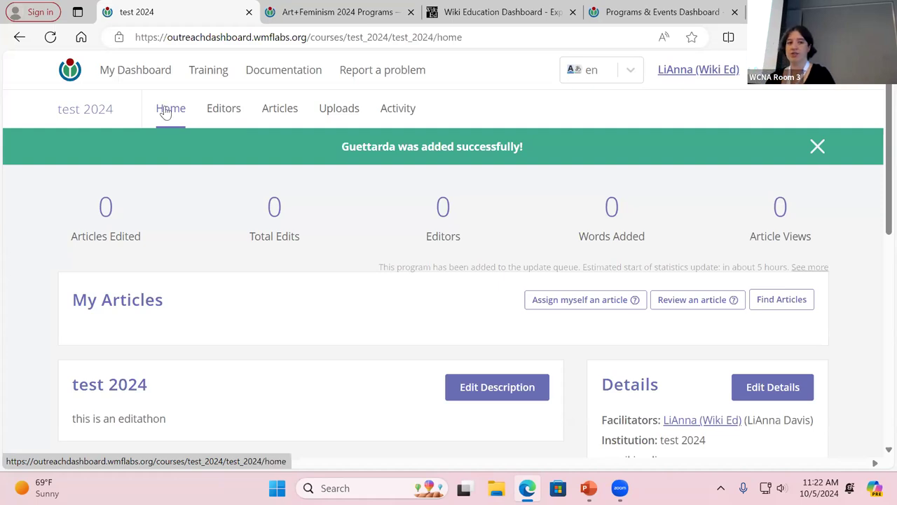
{"action": "left_click", "coordinate": [221, 117]}
{"action": "left_click", "coordinate": [183, 114]}
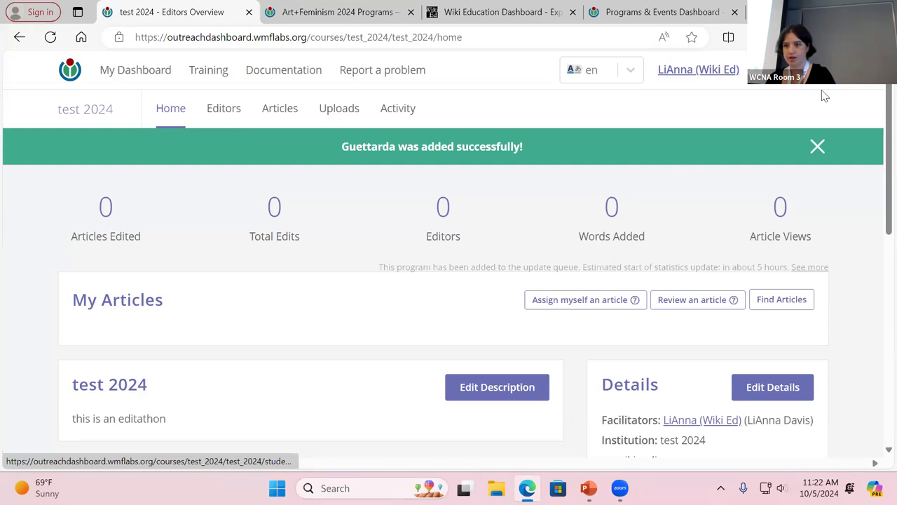
Dismiss the notice about the added editor and open the test 2024 program's details for editing
{"action": "left_click", "coordinate": [817, 146]}
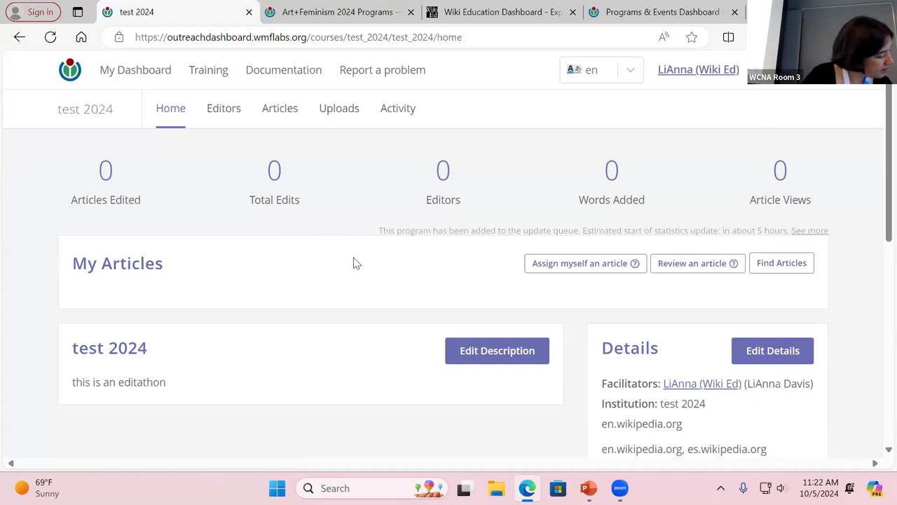
{"action": "scroll", "coordinate": [565, 304], "scroll_direction": "down", "scroll_amount": 5}
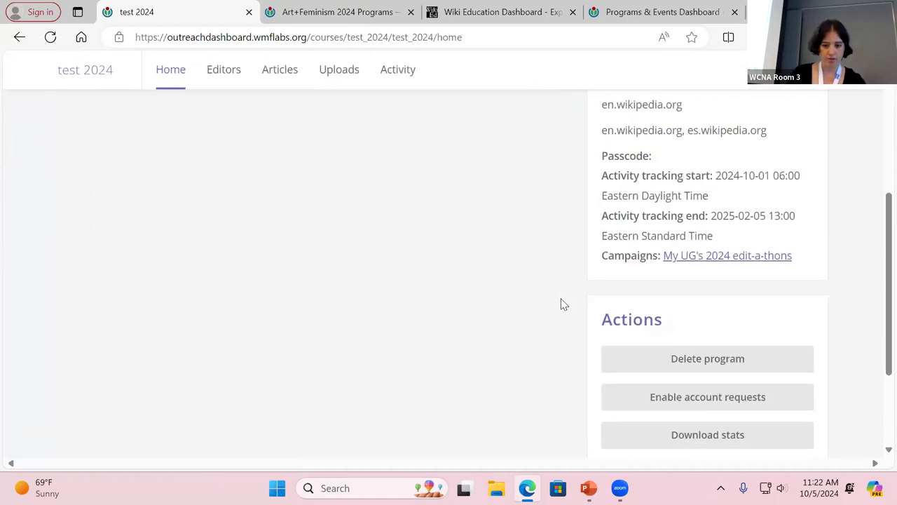
{"action": "scroll", "coordinate": [564, 304], "scroll_direction": "up", "scroll_amount": 3}
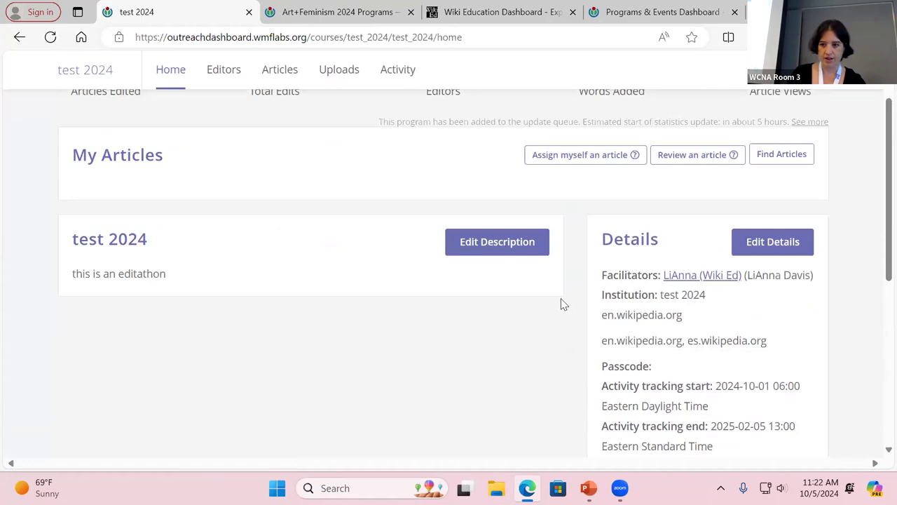
{"action": "left_click", "coordinate": [757, 243]}
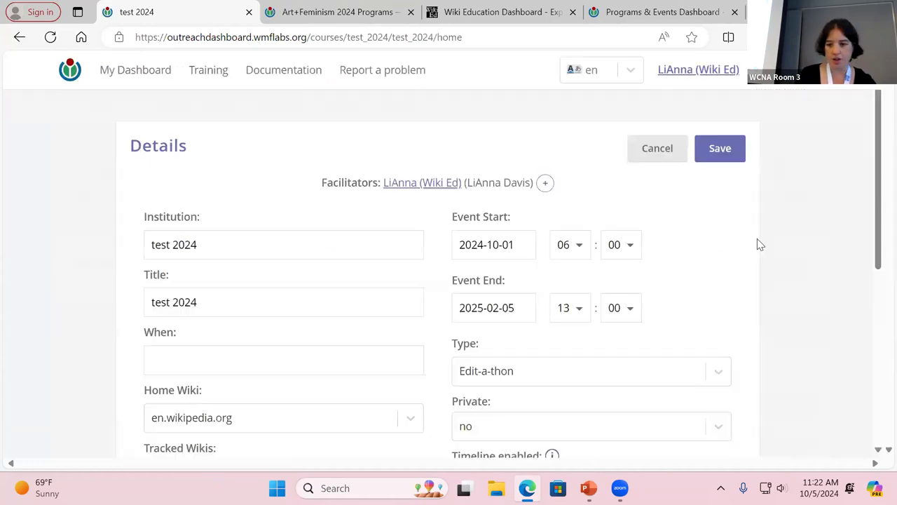
Examine the program's editable details, including the available choices for its type and privacy setting
{"action": "scroll", "coordinate": [761, 244], "scroll_direction": "down", "scroll_amount": 2}
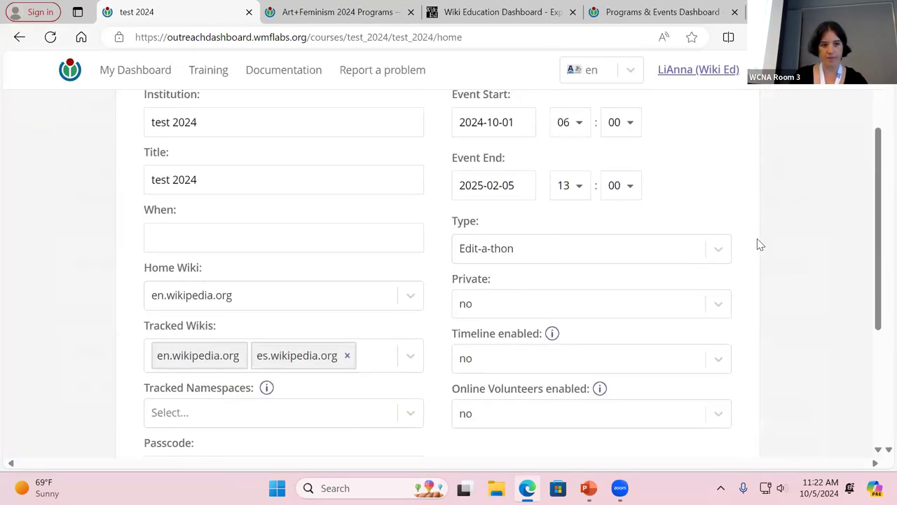
{"action": "scroll", "coordinate": [761, 244], "scroll_direction": "up", "scroll_amount": 2}
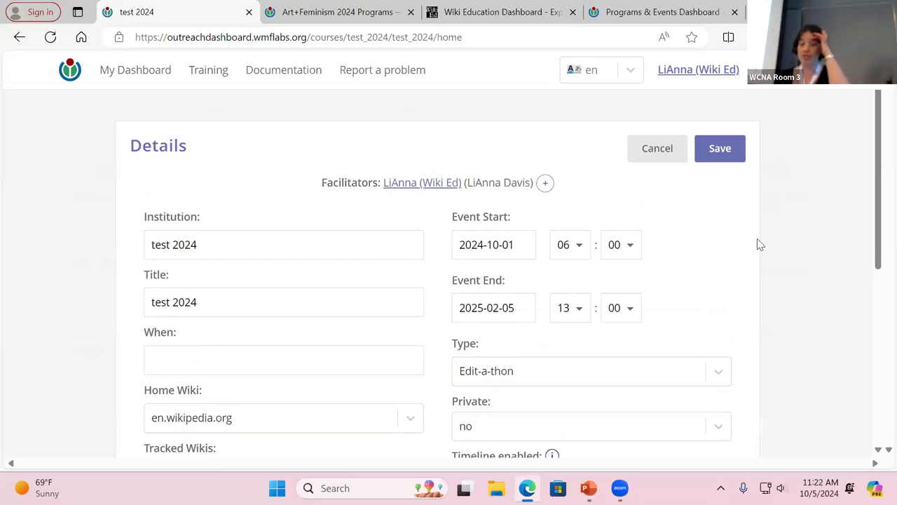
{"action": "scroll", "coordinate": [761, 244], "scroll_direction": "down", "scroll_amount": 1}
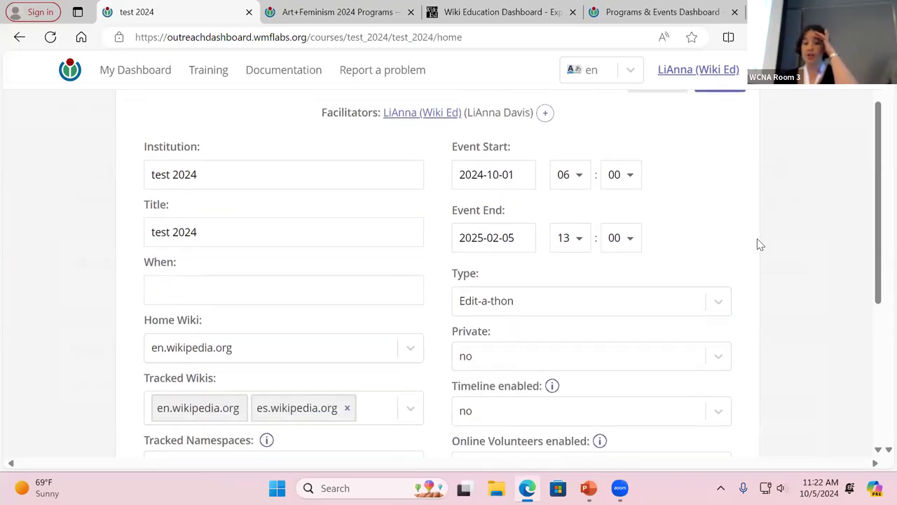
{"action": "left_click", "coordinate": [719, 305]}
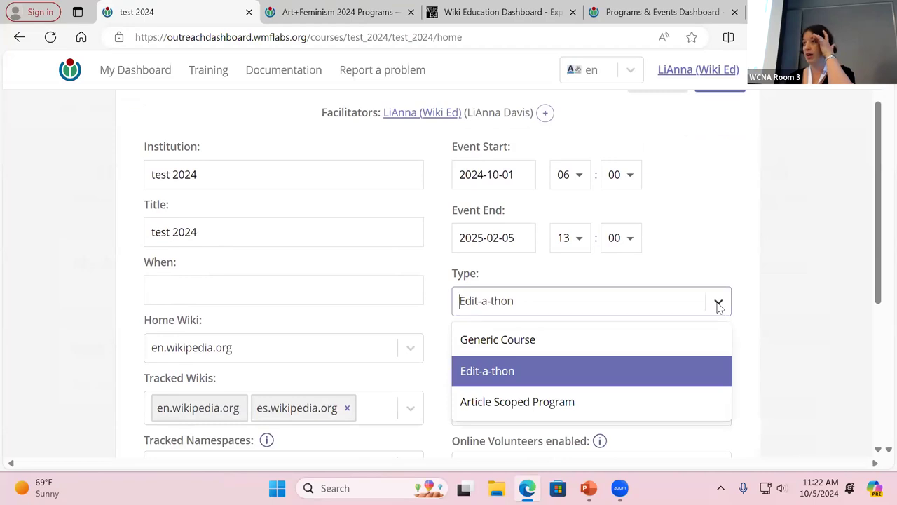
{"action": "left_click", "coordinate": [718, 303]}
{"action": "left_click", "coordinate": [716, 354]}
{"action": "left_click", "coordinate": [716, 354]}
{"action": "scroll", "coordinate": [820, 383], "scroll_direction": "down", "scroll_amount": 1}
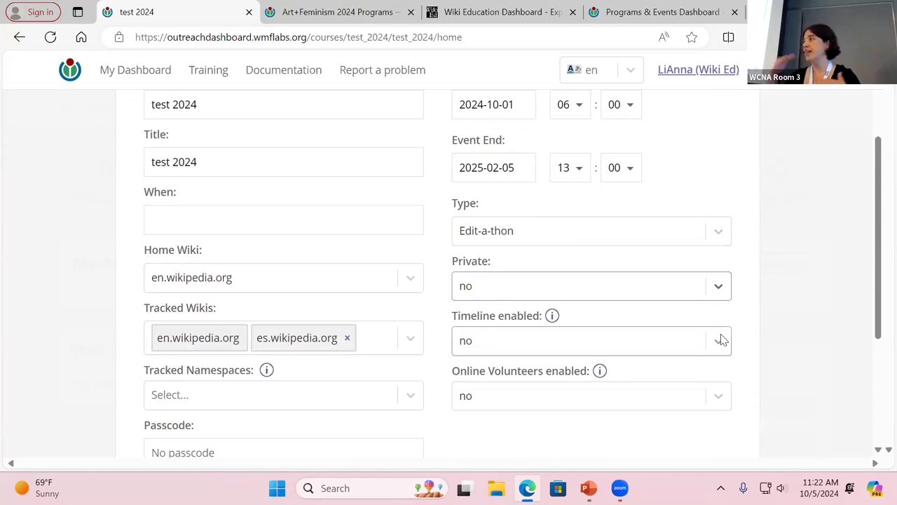
Set the program's timeline to enabled and save the details
{"action": "left_click", "coordinate": [722, 340]}
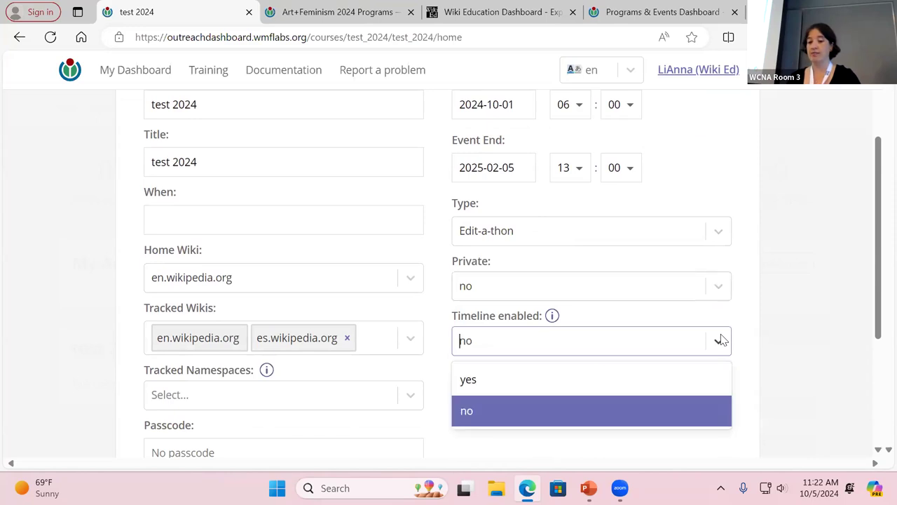
{"action": "left_click", "coordinate": [689, 377]}
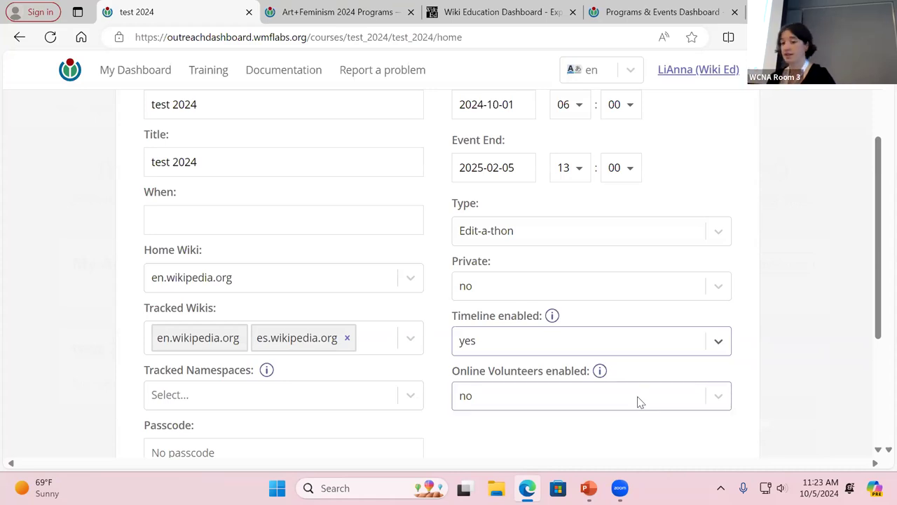
{"action": "scroll", "coordinate": [637, 398], "scroll_direction": "down", "scroll_amount": 2}
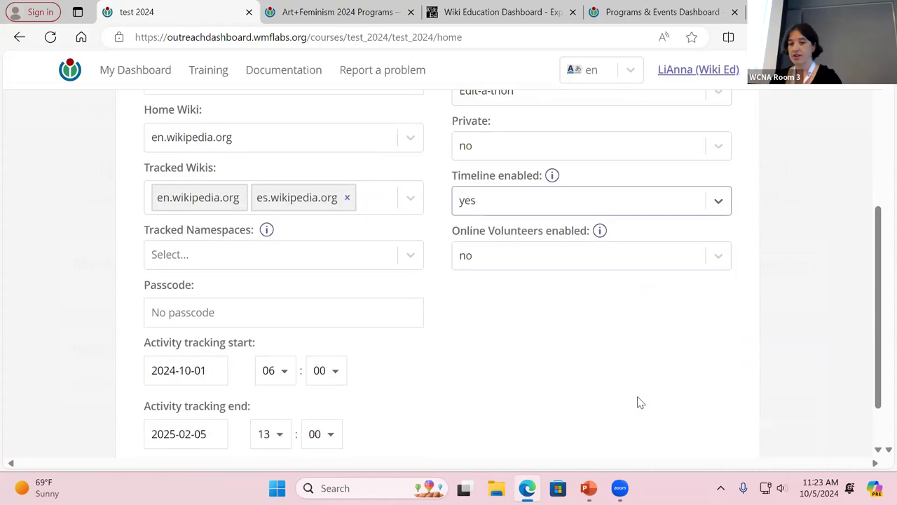
{"action": "scroll", "coordinate": [637, 399], "scroll_direction": "up", "scroll_amount": 3}
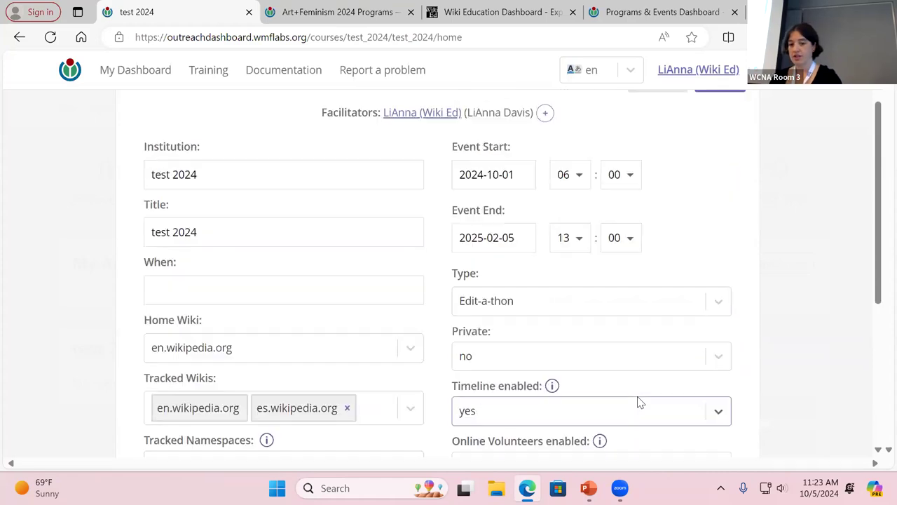
{"action": "left_click", "coordinate": [723, 408]}
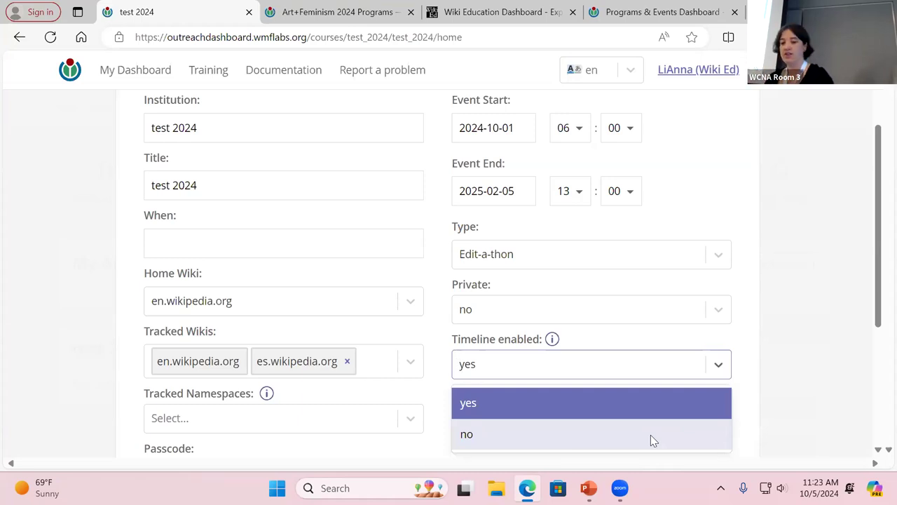
{"action": "left_click", "coordinate": [650, 401]}
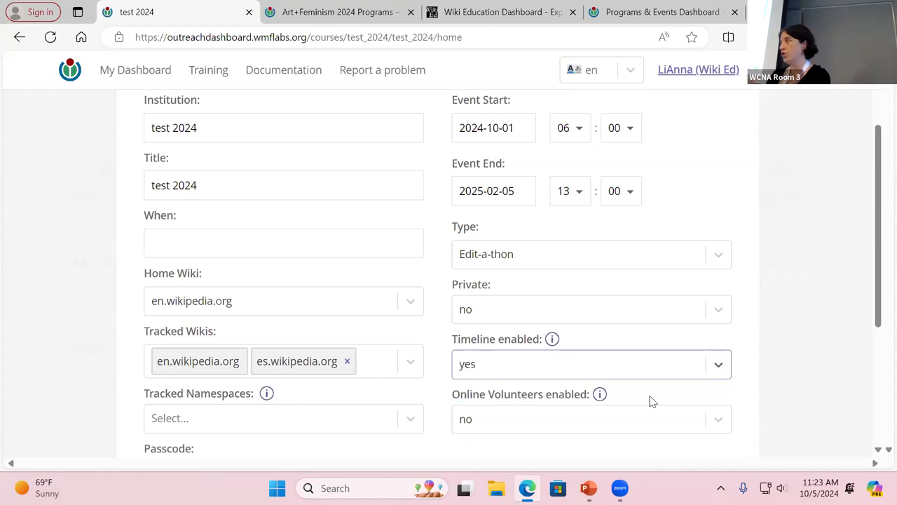
{"action": "left_click", "coordinate": [791, 405]}
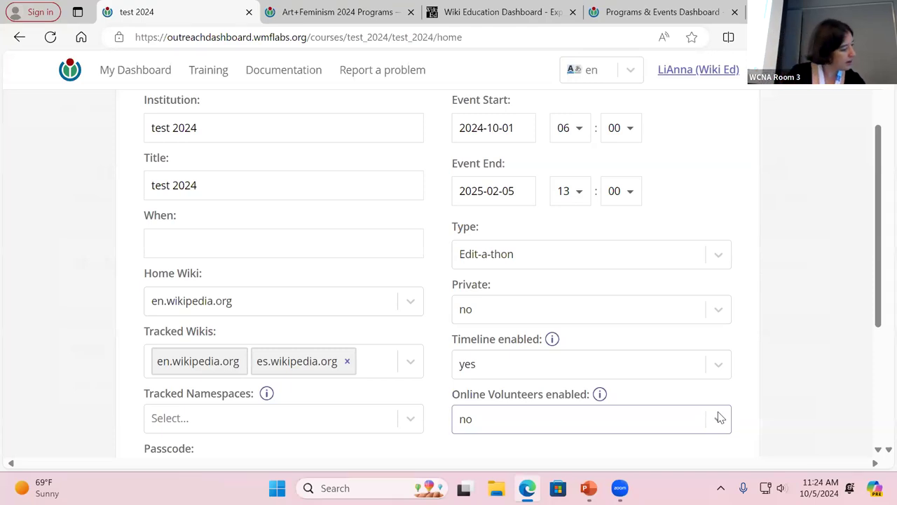
{"action": "scroll", "coordinate": [721, 405], "scroll_direction": "down", "scroll_amount": 1}
{"action": "scroll", "coordinate": [720, 405], "scroll_direction": "down", "scroll_amount": 5}
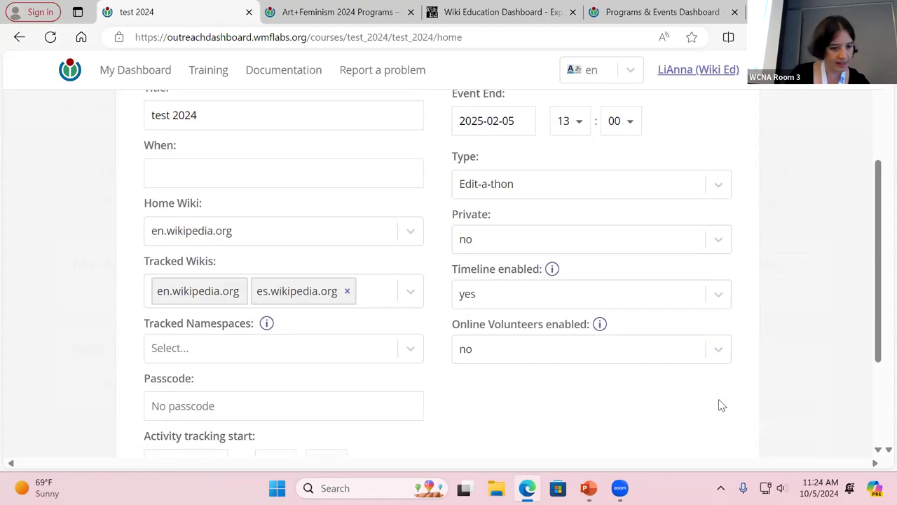
{"action": "scroll", "coordinate": [723, 406], "scroll_direction": "up", "scroll_amount": 8}
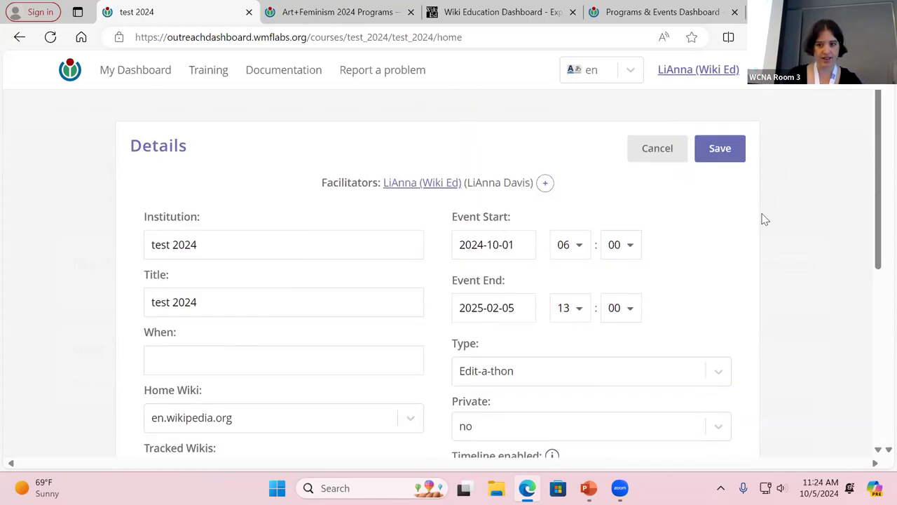
{"action": "left_click", "coordinate": [707, 157]}
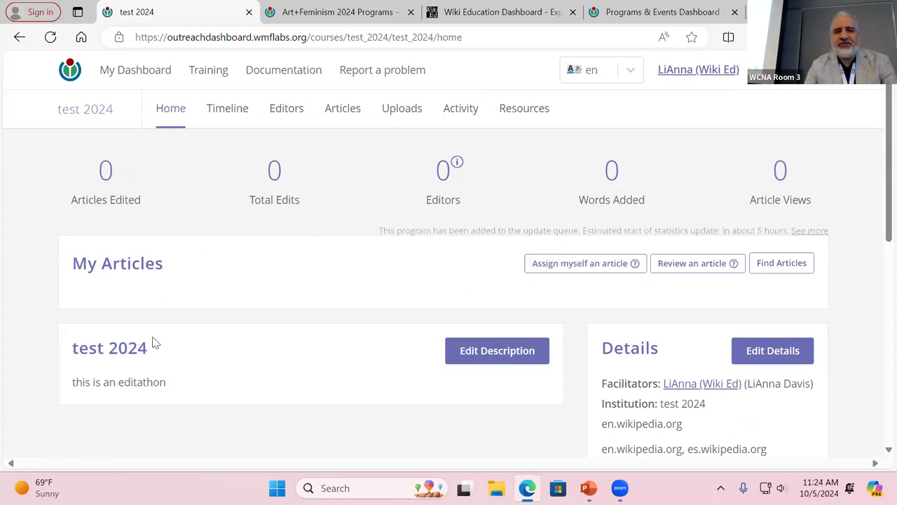
Add a week to the program's timeline and look through the weekly schedule
{"action": "left_click", "coordinate": [236, 118]}
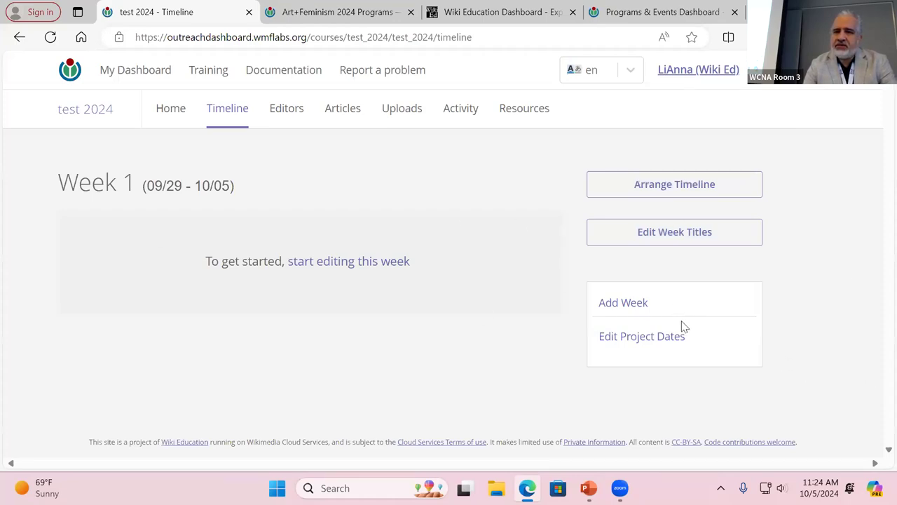
{"action": "left_click", "coordinate": [628, 306]}
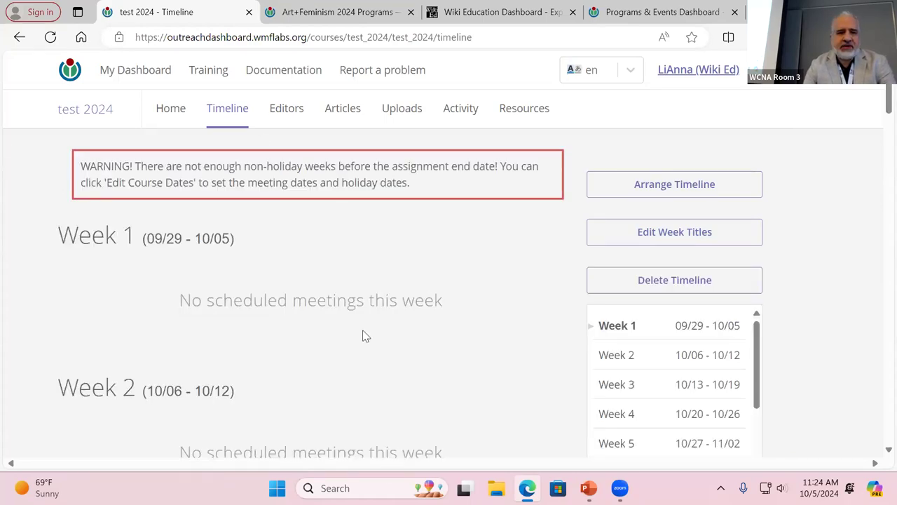
{"action": "scroll", "coordinate": [363, 336], "scroll_direction": "down", "scroll_amount": 15}
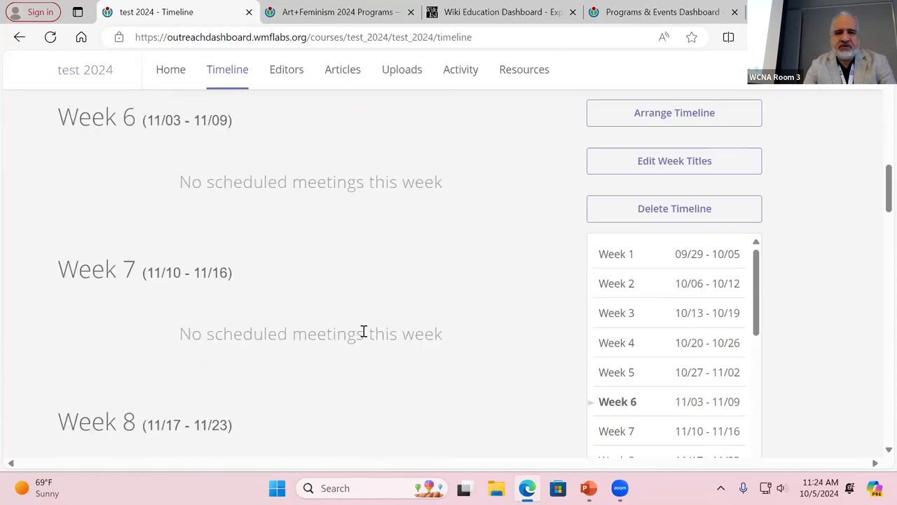
{"action": "scroll", "coordinate": [363, 333], "scroll_direction": "up", "scroll_amount": 15}
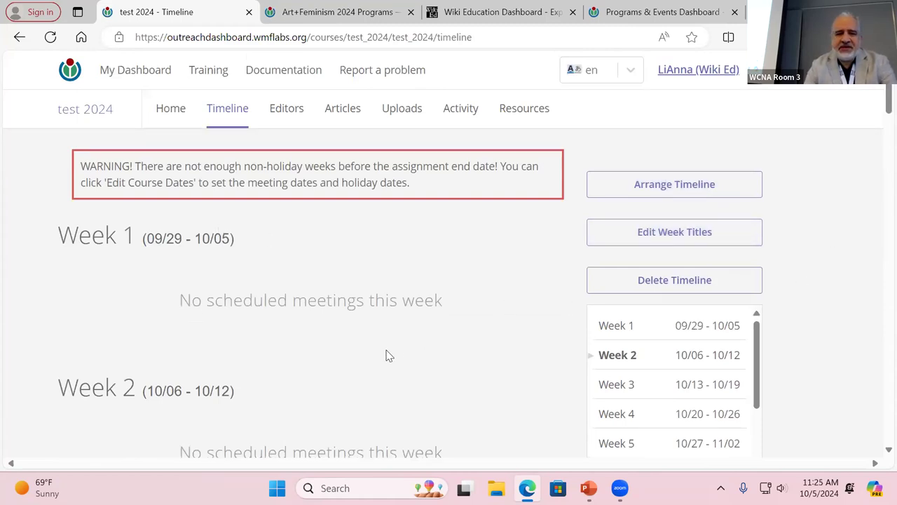
{"action": "scroll", "coordinate": [389, 355], "scroll_direction": "down", "scroll_amount": 8}
{"action": "scroll", "coordinate": [389, 355], "scroll_direction": "up", "scroll_amount": 2}
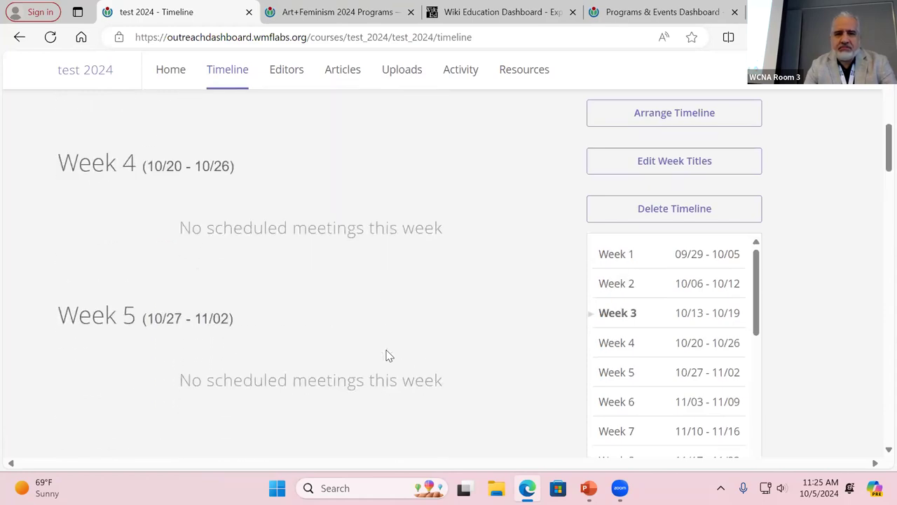
{"action": "scroll", "coordinate": [389, 355], "scroll_direction": "up", "scroll_amount": 6}
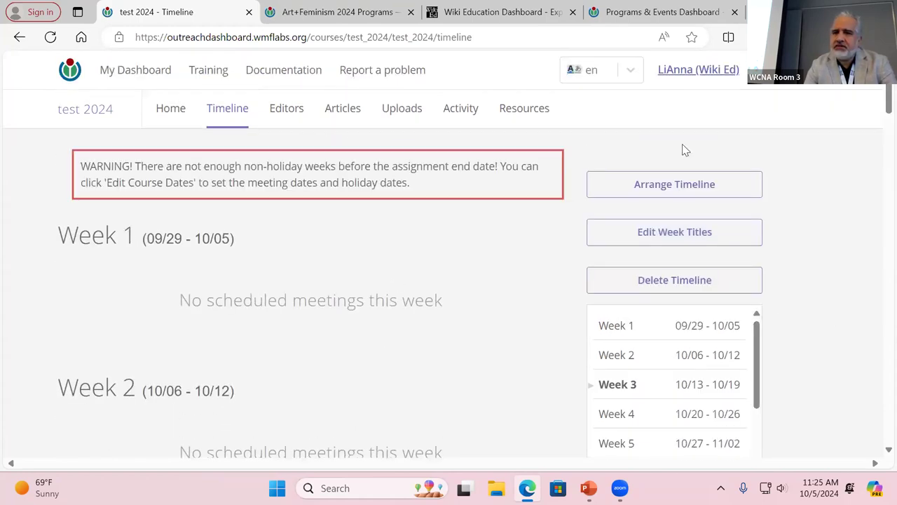
Try the week title editing and timeline arranging modes, saving all in each
{"action": "left_click", "coordinate": [718, 236]}
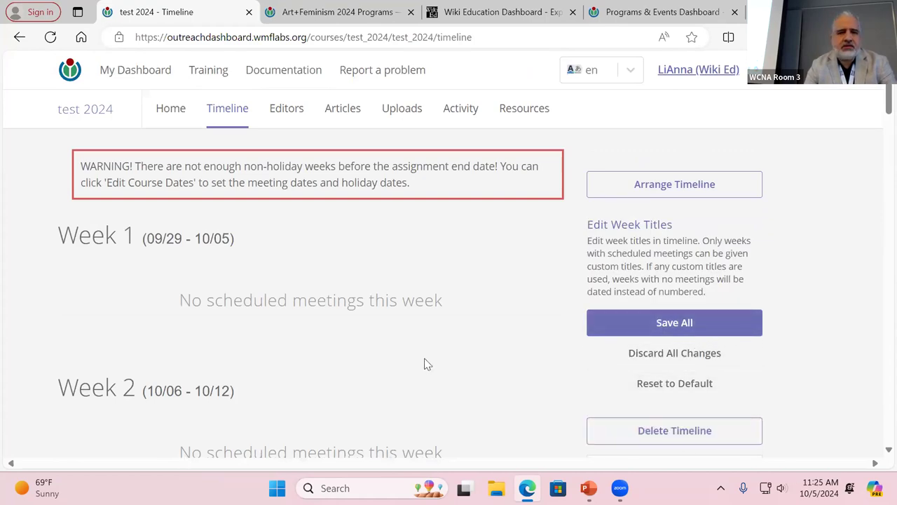
{"action": "left_click", "coordinate": [676, 330]}
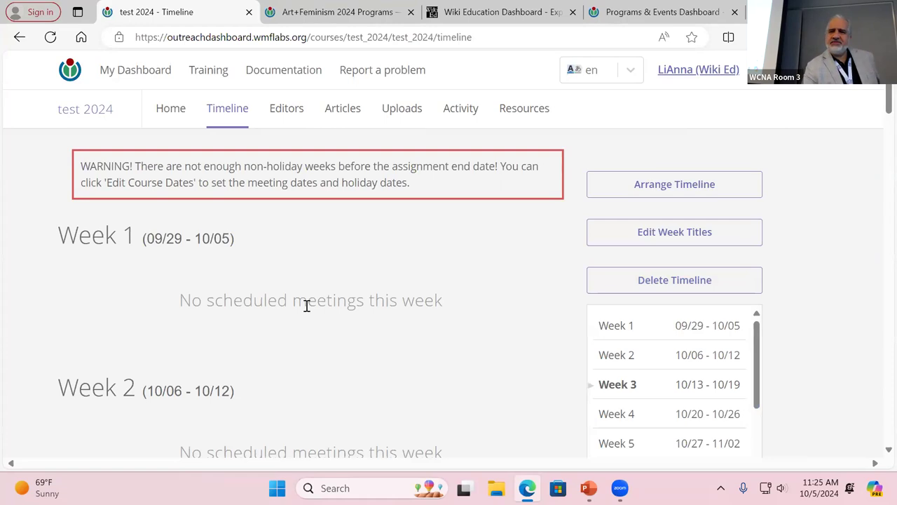
{"action": "left_click", "coordinate": [642, 184]}
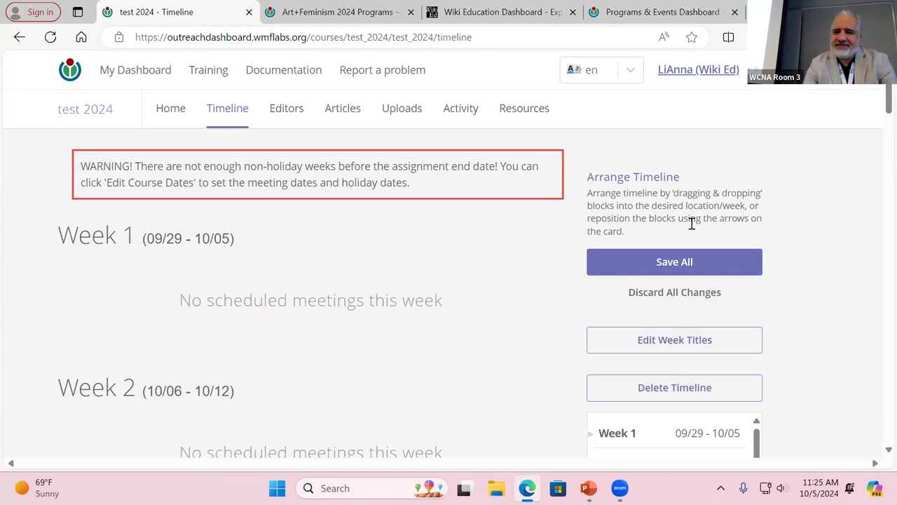
{"action": "left_click", "coordinate": [686, 262]}
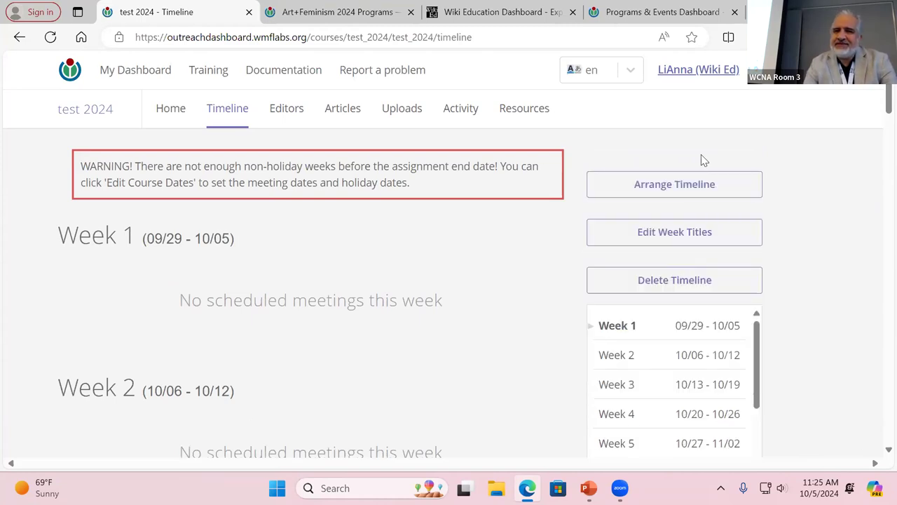
{"action": "left_click", "coordinate": [674, 232]}
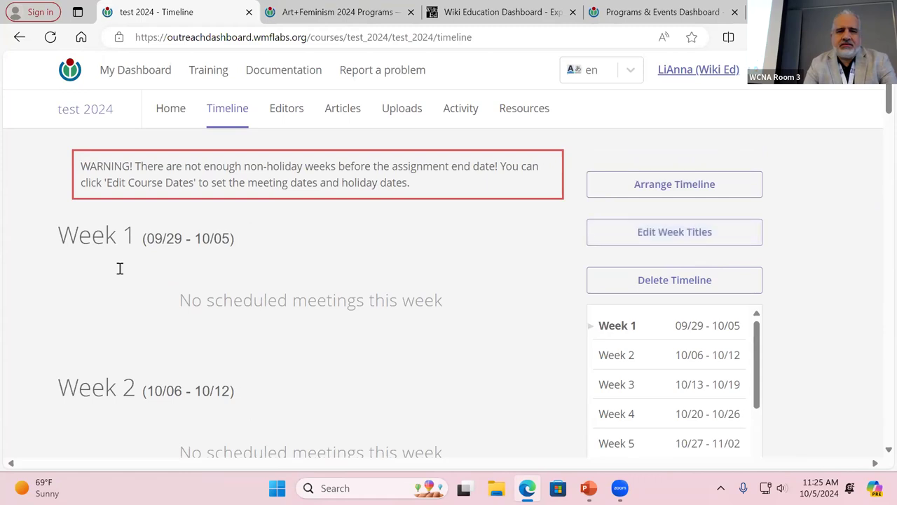
Look through the timeline's weeks and open the project dates for editing
{"action": "scroll", "coordinate": [480, 373], "scroll_direction": "down", "scroll_amount": 20}
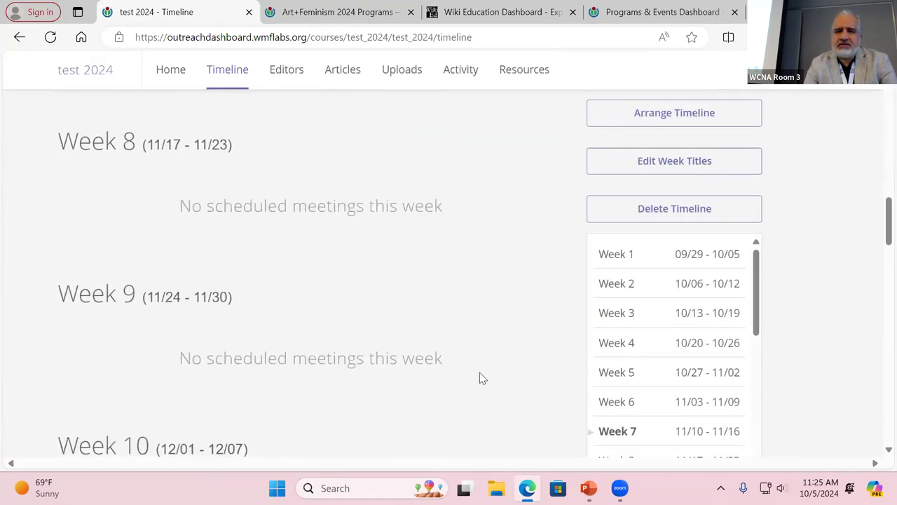
{"action": "scroll", "coordinate": [480, 377], "scroll_direction": "up", "scroll_amount": 15}
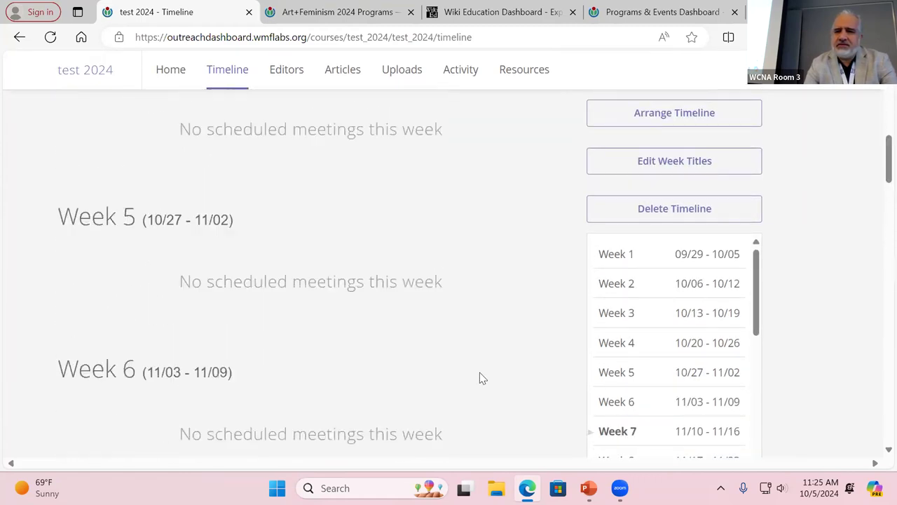
{"action": "scroll", "coordinate": [688, 375], "scroll_direction": "up", "scroll_amount": 3}
{"action": "scroll", "coordinate": [688, 376], "scroll_direction": "up", "scroll_amount": 2}
{"action": "left_click", "coordinate": [687, 372]}
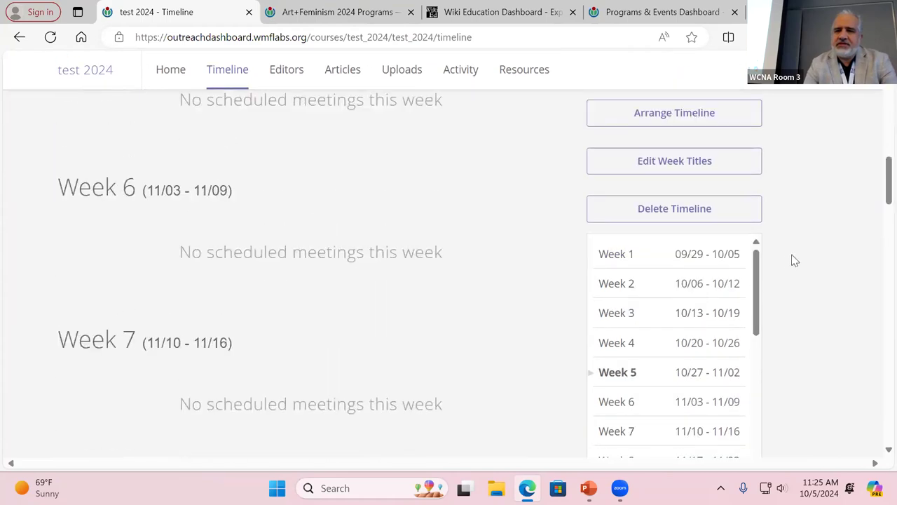
{"action": "left_click_drag", "start_coordinate": [760, 279], "coordinate": [758, 424]}
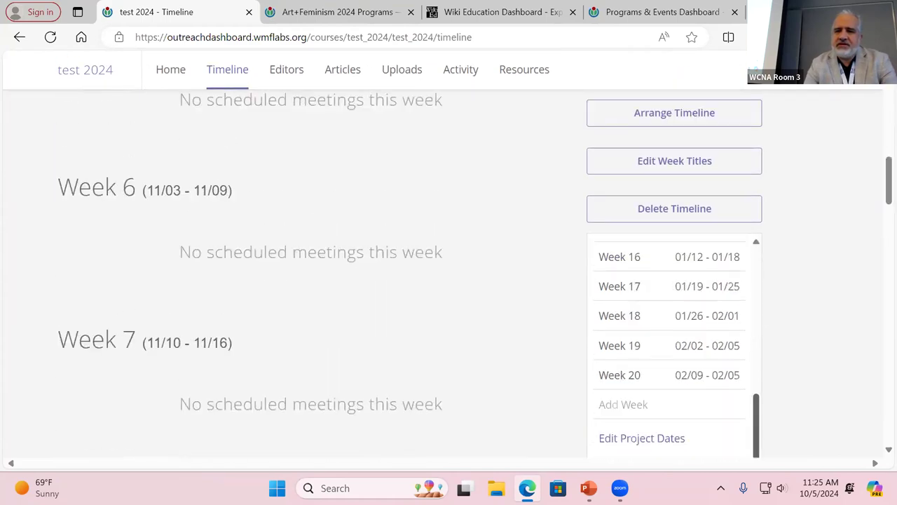
{"action": "left_click", "coordinate": [652, 439]}
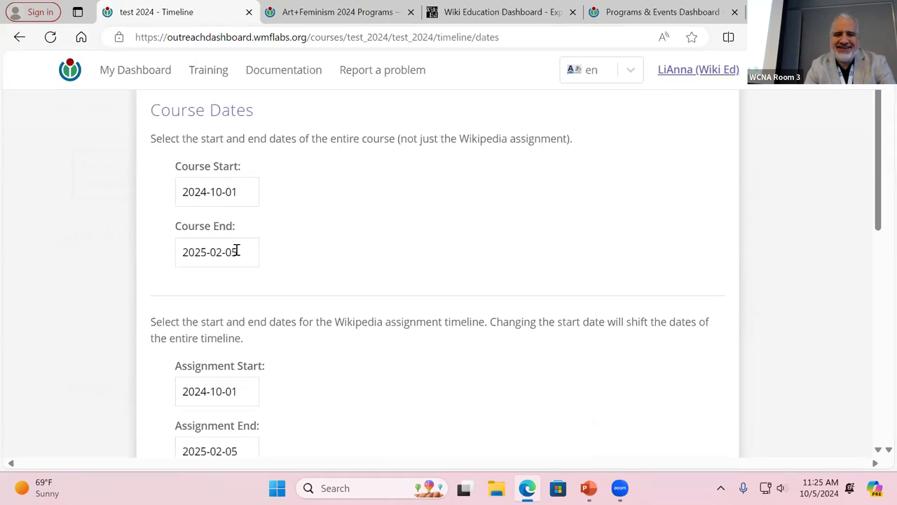
Mark October 1, 2, 3 and 4, 2024 as class meeting days in the project dates and finish the date editing
{"action": "scroll", "coordinate": [803, 200], "scroll_direction": "down", "scroll_amount": 2}
{"action": "scroll", "coordinate": [806, 197], "scroll_direction": "down", "scroll_amount": 6}
{"action": "scroll", "coordinate": [806, 198], "scroll_direction": "up", "scroll_amount": 6}
{"action": "scroll", "coordinate": [806, 198], "scroll_direction": "down", "scroll_amount": 6}
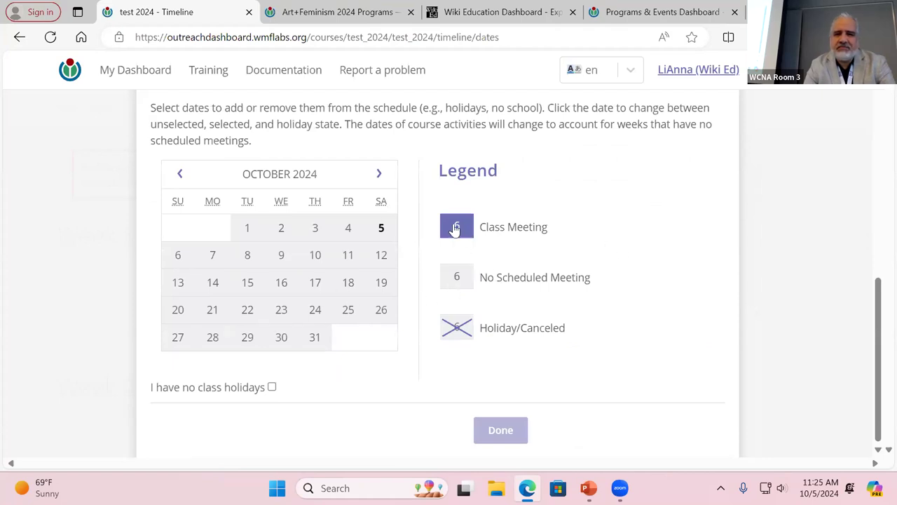
{"action": "left_click", "coordinate": [272, 387]}
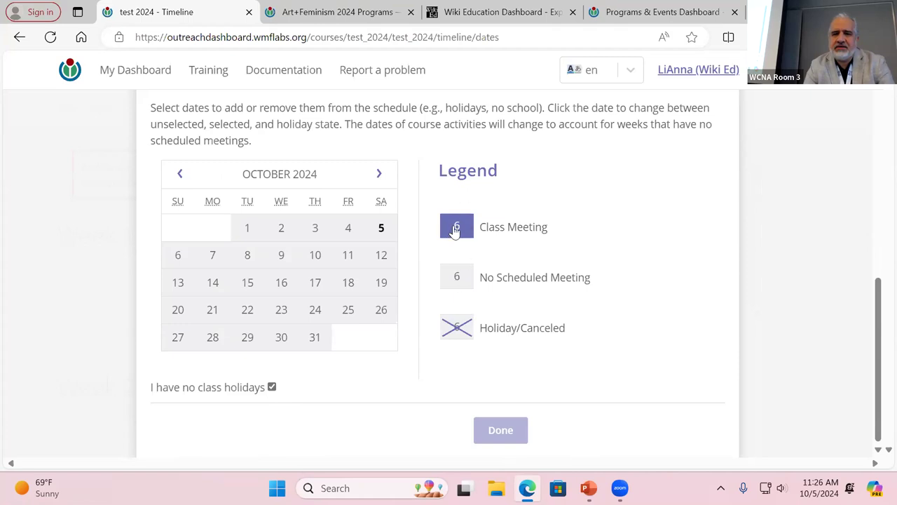
{"action": "left_click", "coordinate": [250, 230]}
{"action": "left_click", "coordinate": [281, 236]}
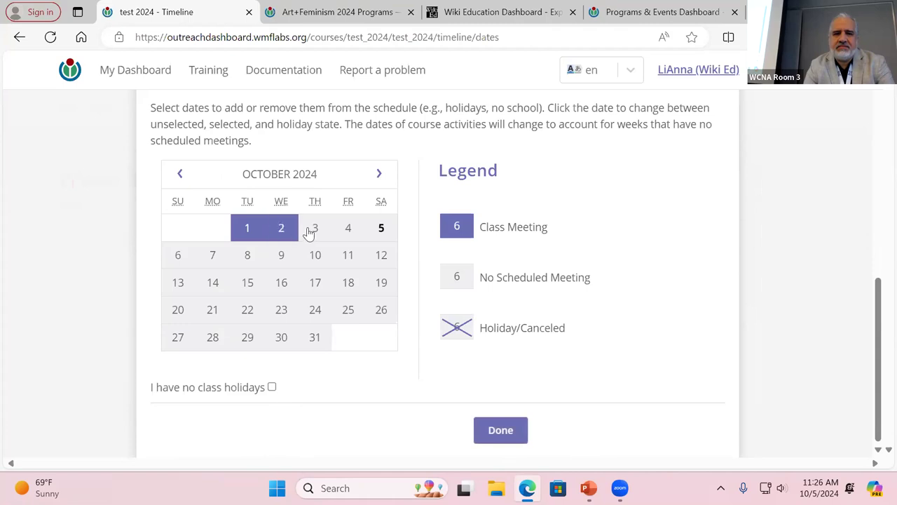
{"action": "left_click", "coordinate": [315, 236]}
{"action": "left_click", "coordinate": [351, 237]}
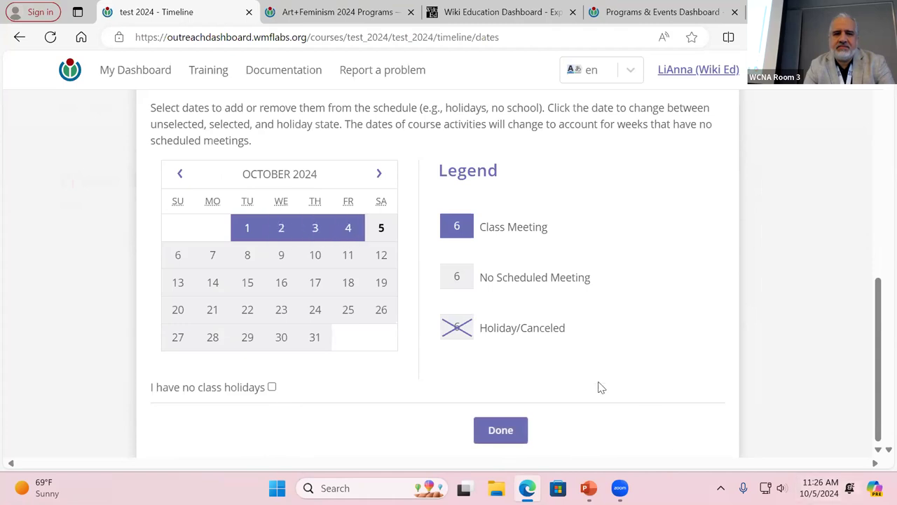
{"action": "left_click", "coordinate": [505, 436]}
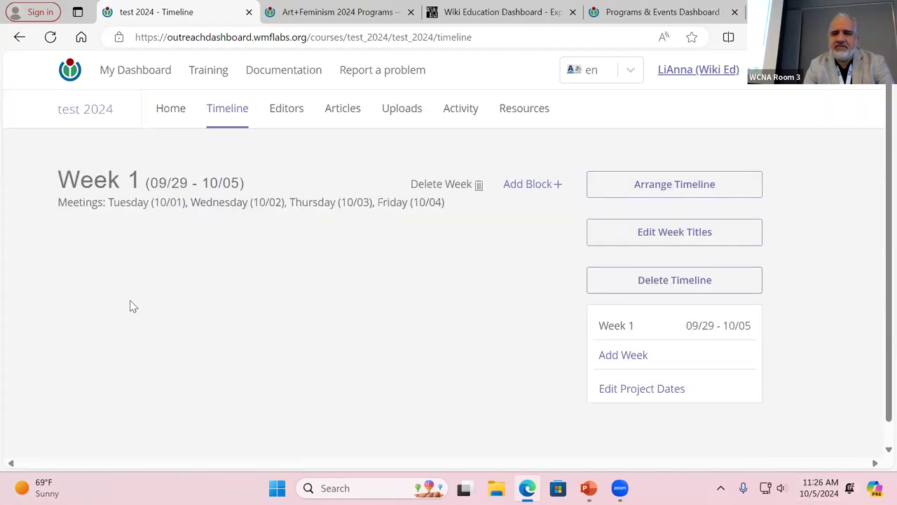
Look through the timeline and its arranging mode for Week 1, closing the mode by saving all
{"action": "scroll", "coordinate": [129, 317], "scroll_direction": "down", "scroll_amount": 2}
{"action": "scroll", "coordinate": [128, 316], "scroll_direction": "up", "scroll_amount": 2}
{"action": "left_click", "coordinate": [667, 186]}
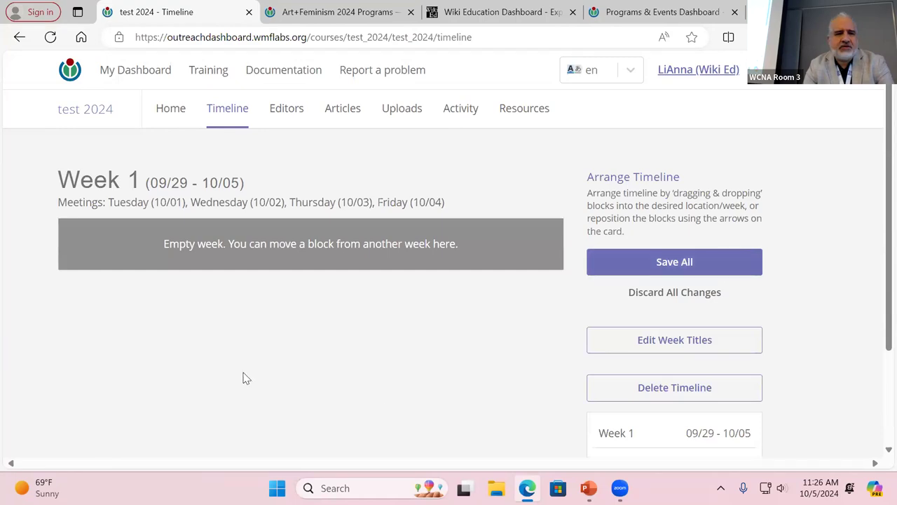
{"action": "scroll", "coordinate": [246, 378], "scroll_direction": "down", "scroll_amount": 1}
{"action": "scroll", "coordinate": [244, 377], "scroll_direction": "down", "scroll_amount": 2}
{"action": "scroll", "coordinate": [263, 336], "scroll_direction": "up", "scroll_amount": 3}
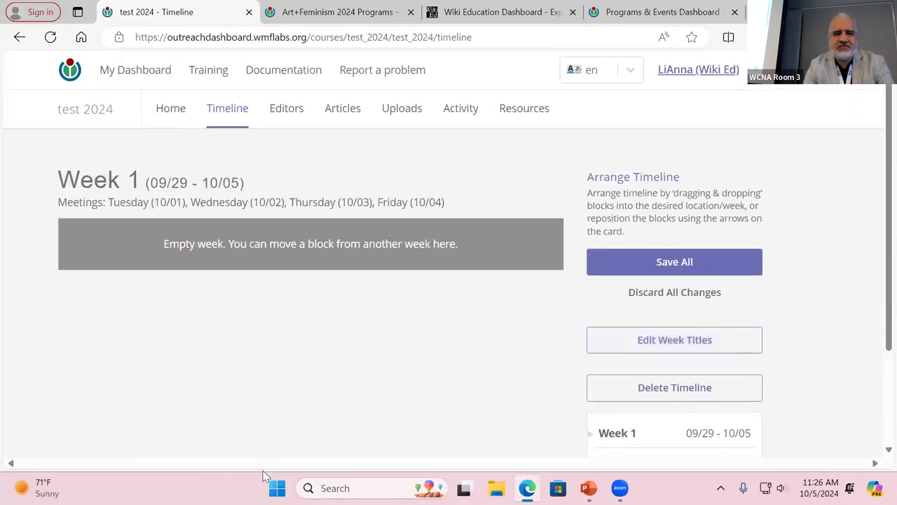
{"action": "scroll", "coordinate": [255, 325], "scroll_direction": "down", "scroll_amount": 1}
{"action": "scroll", "coordinate": [255, 325], "scroll_direction": "up", "scroll_amount": 1}
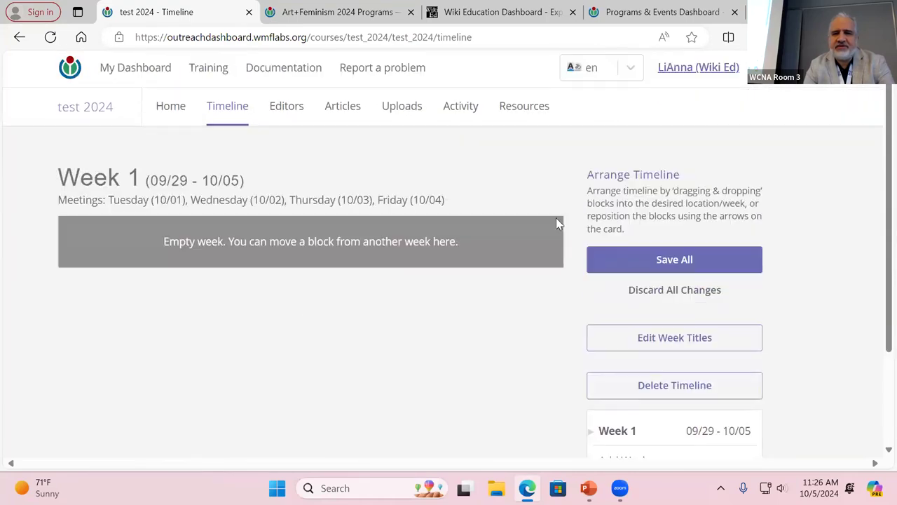
{"action": "left_click", "coordinate": [707, 262]}
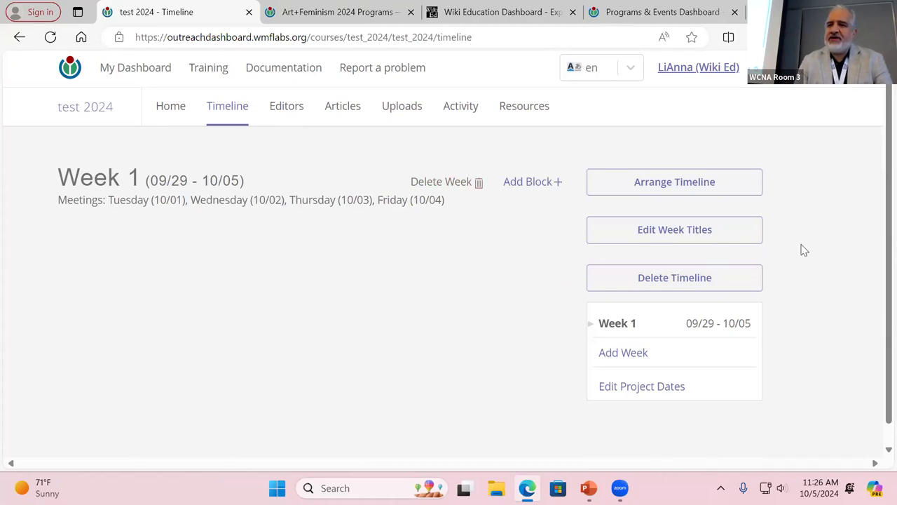
Reopen the project dates, review the selected class meeting days, and finish the date editing
{"action": "left_click", "coordinate": [639, 390]}
{"action": "scroll", "coordinate": [295, 112], "scroll_direction": "down", "scroll_amount": 7}
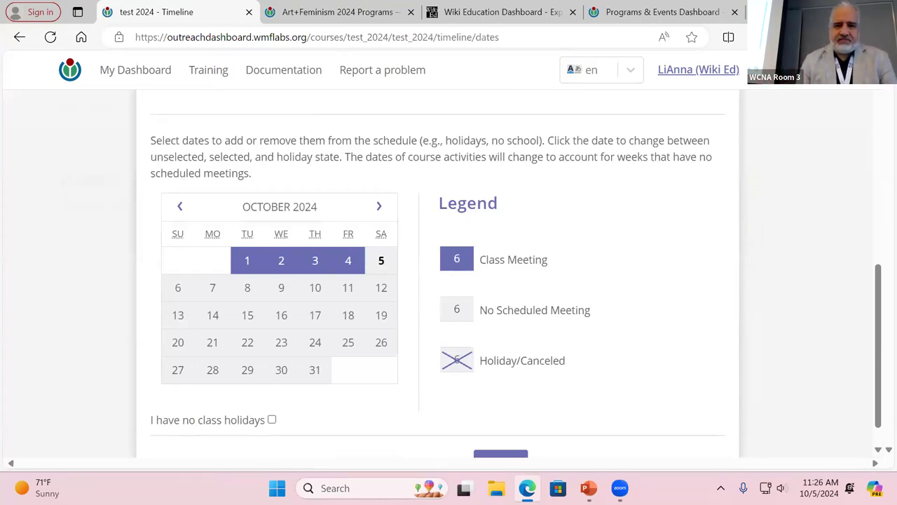
{"action": "scroll", "coordinate": [371, 386], "scroll_direction": "down", "scroll_amount": 1}
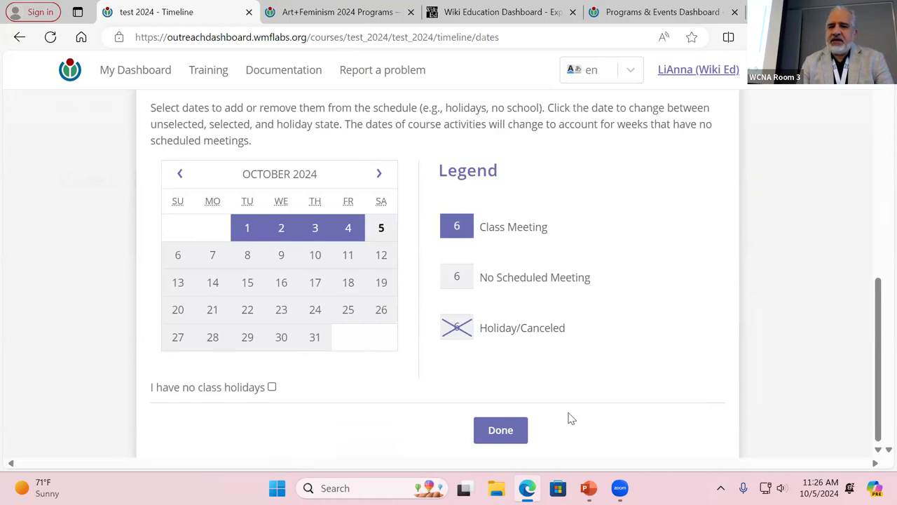
{"action": "left_click", "coordinate": [507, 429]}
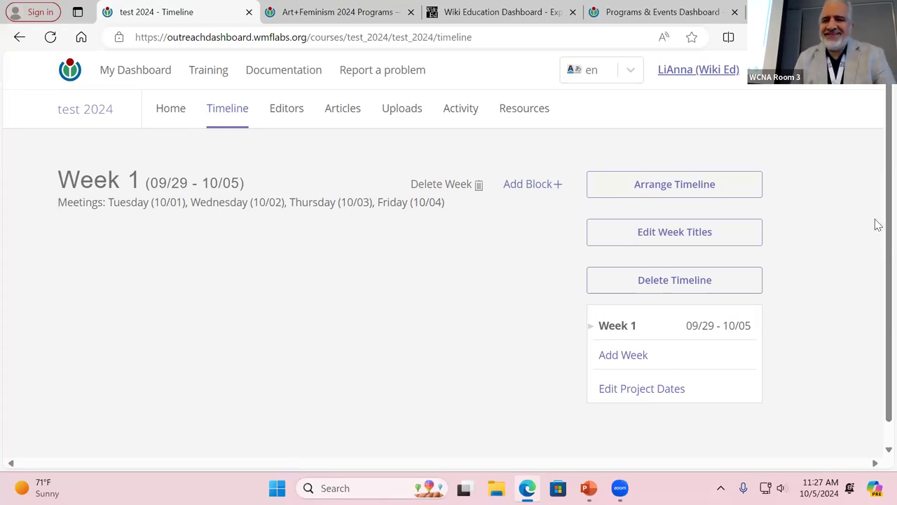
View the timeline arranging mode once more and save all
{"action": "left_click", "coordinate": [673, 186]}
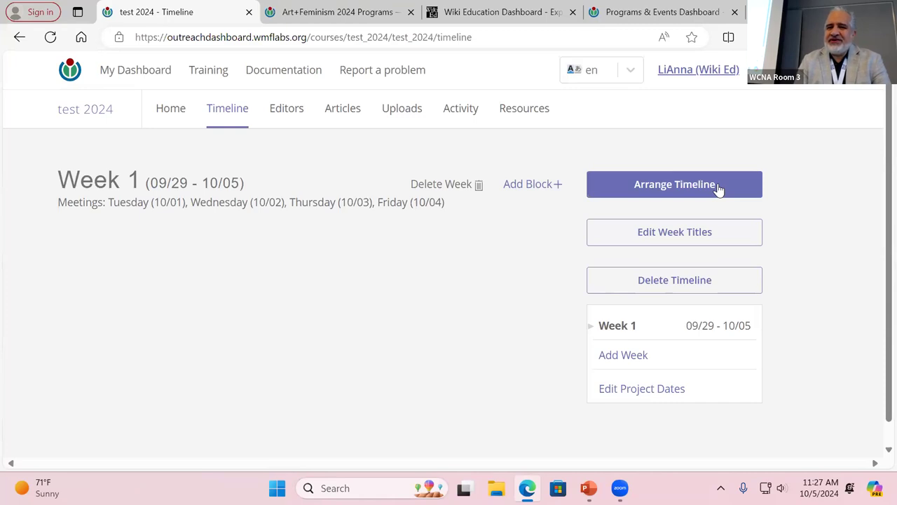
{"action": "left_click", "coordinate": [718, 187]}
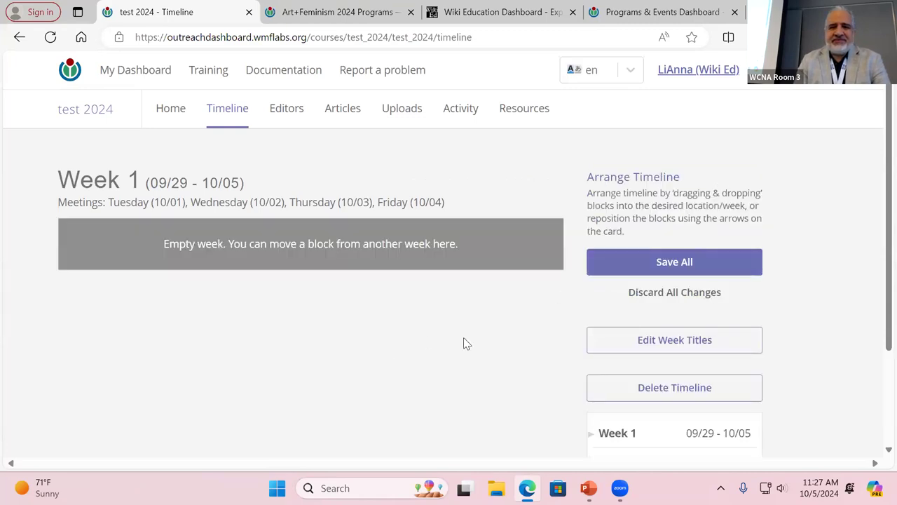
{"action": "left_click", "coordinate": [694, 265]}
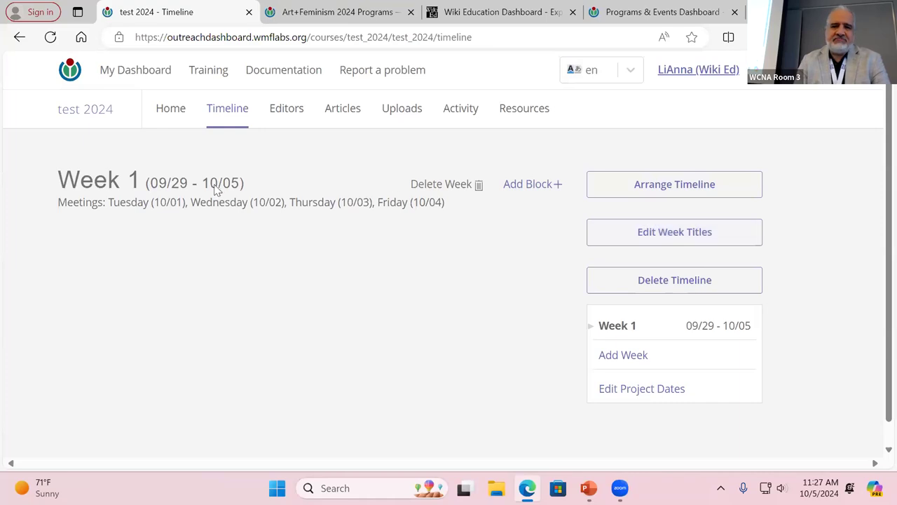
Add a new block to Week 1 of the timeline, ready for its title
{"action": "left_click", "coordinate": [536, 185]}
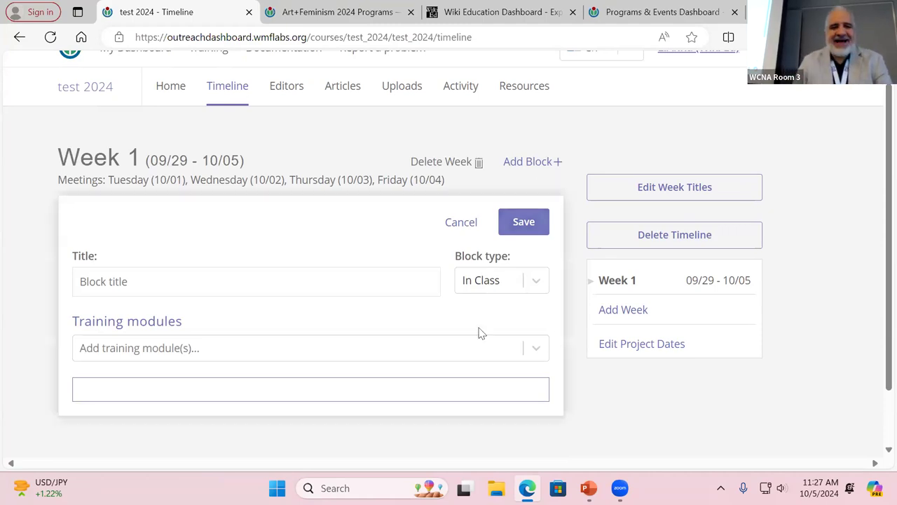
{"action": "left_click", "coordinate": [319, 277]}
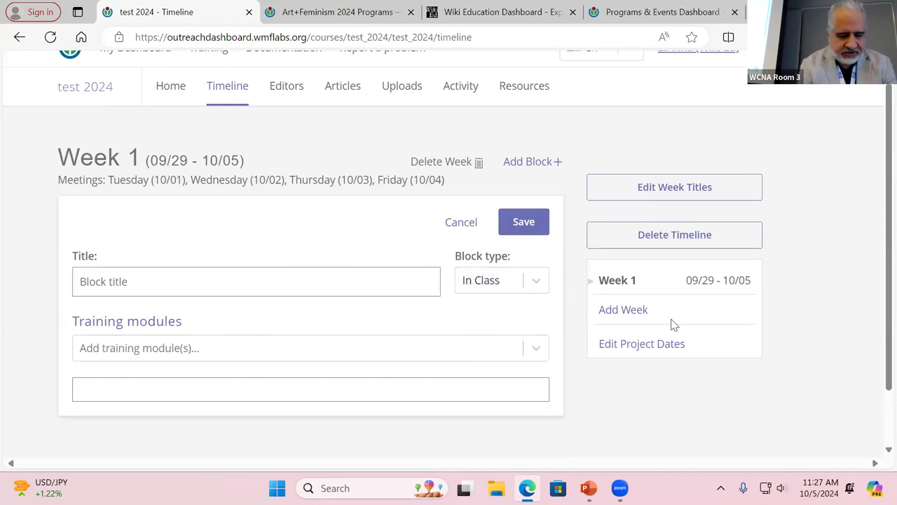
{"action": "type", "text": "W"}
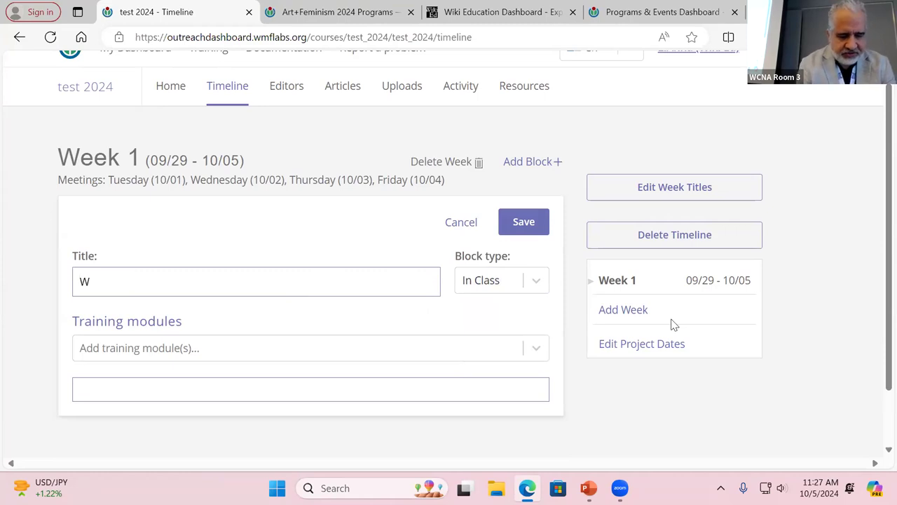
{"action": "type", "text": "eek"}
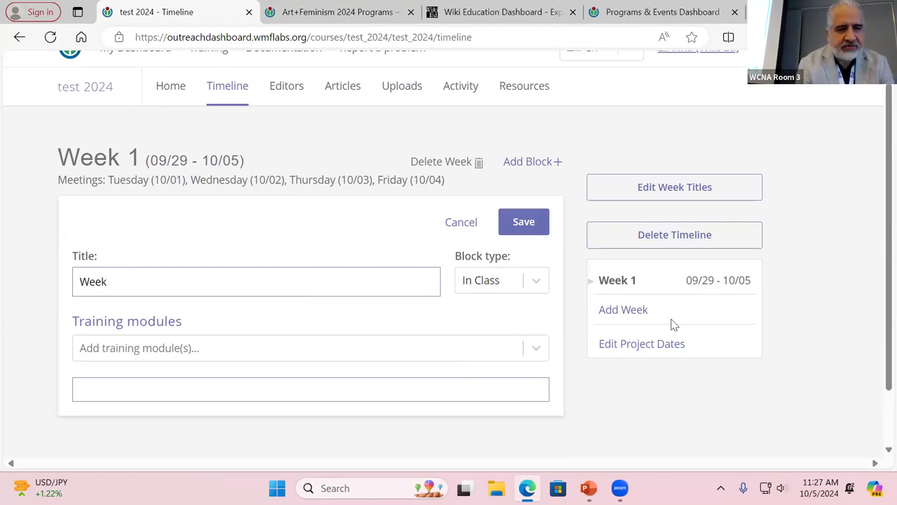
{"action": "key", "text": "BackSpace"}
{"action": "key", "text": "BackSpace"}
{"action": "key", "text": "BackSpace"}
{"action": "key", "text": "BackSpace"}
{"action": "key", "text": "BackSpace"}
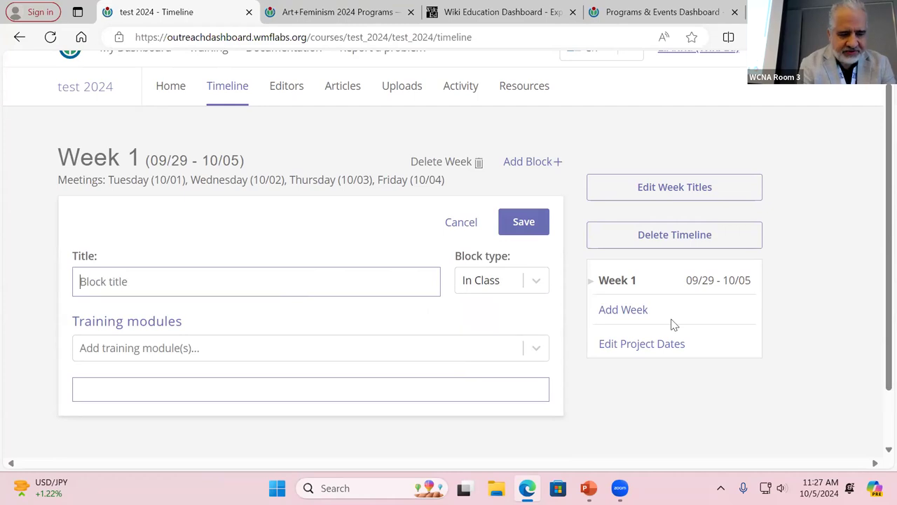
Title the new Week 1 block "The first thimgs"
{"action": "type", "text": "The fort"}
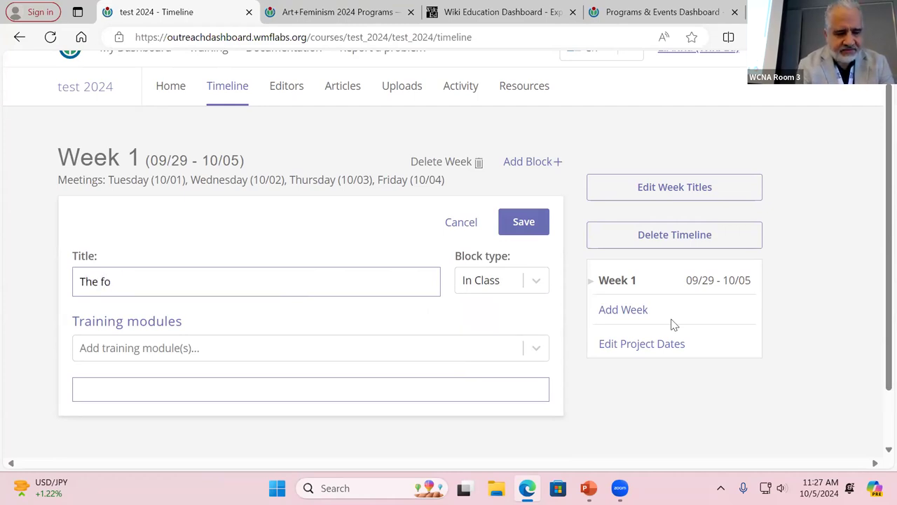
{"action": "key", "text": "BackSpace"}
{"action": "type", "text": "ir"}
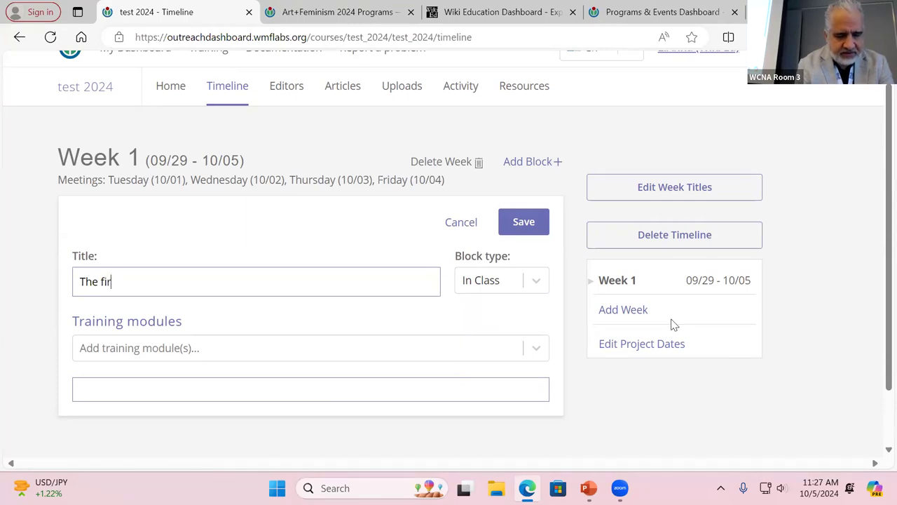
{"action": "type", "text": "st thn"}
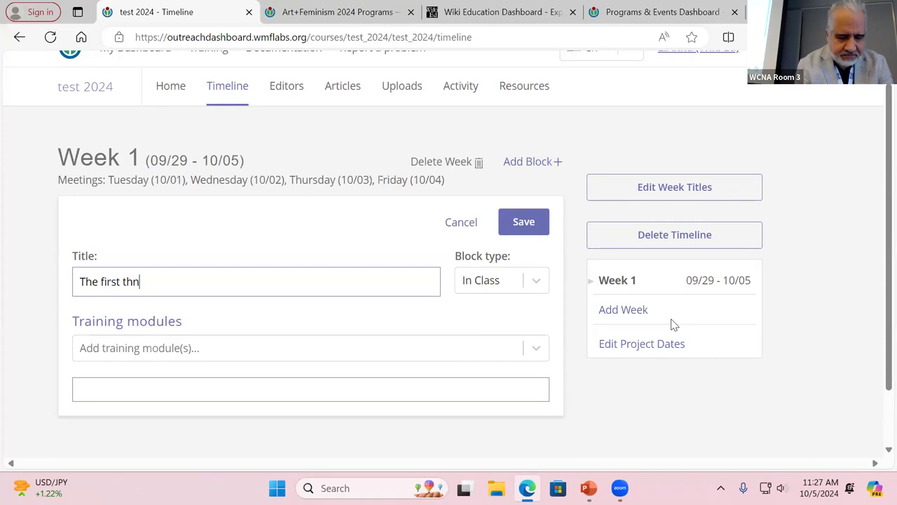
{"action": "key", "text": "BackSpace"}
{"action": "type", "text": "imgs"}
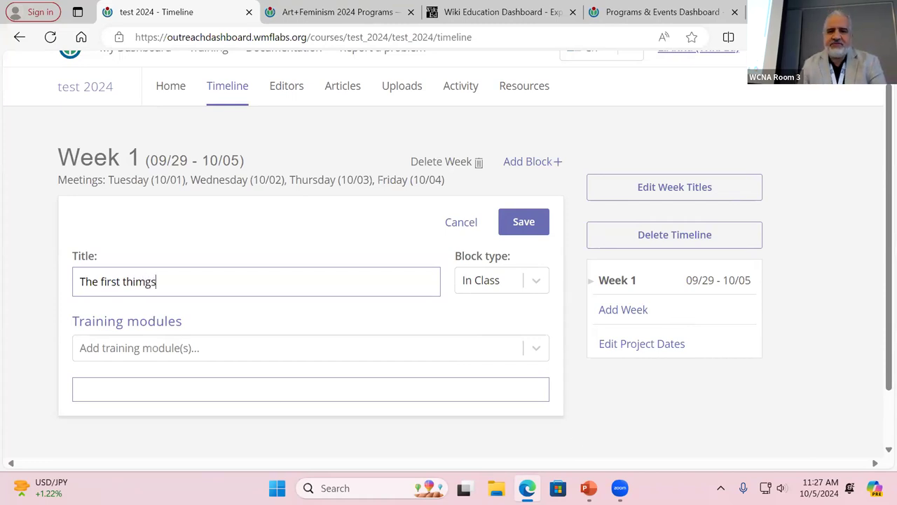
Add the training modules "Keeping events safe" and "Dealing with online harassment: Other forms of harassment" to the Week 1 block
{"action": "left_click", "coordinate": [404, 351]}
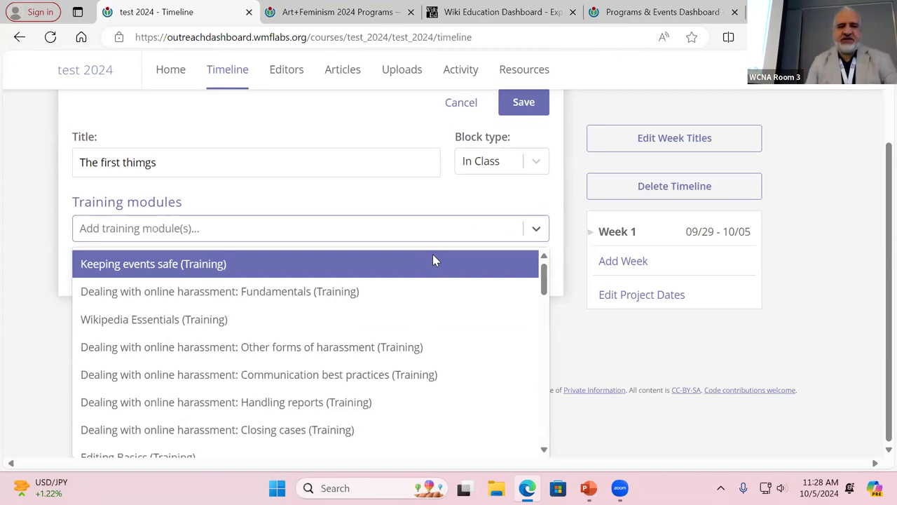
{"action": "left_click", "coordinate": [395, 264]}
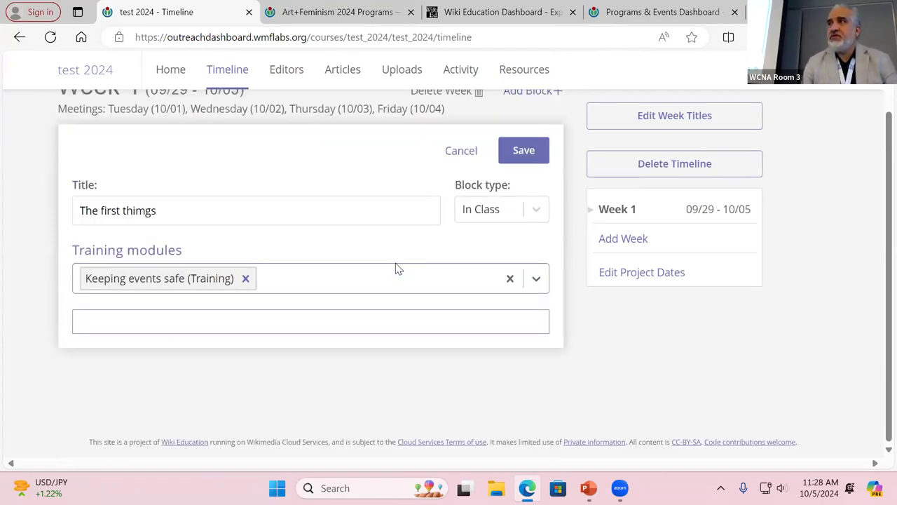
{"action": "left_click", "coordinate": [311, 288]}
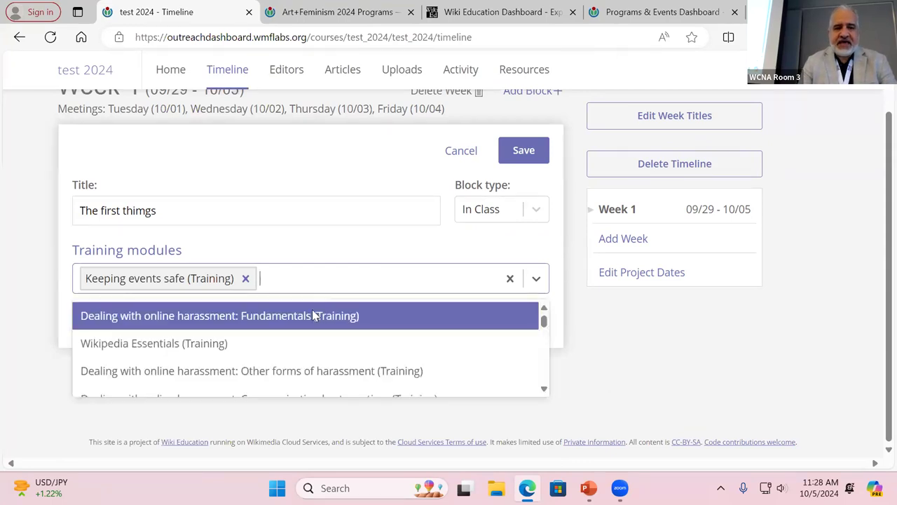
{"action": "scroll", "coordinate": [311, 355], "scroll_direction": "down", "scroll_amount": 1}
{"action": "scroll", "coordinate": [315, 356], "scroll_direction": "up", "scroll_amount": 1}
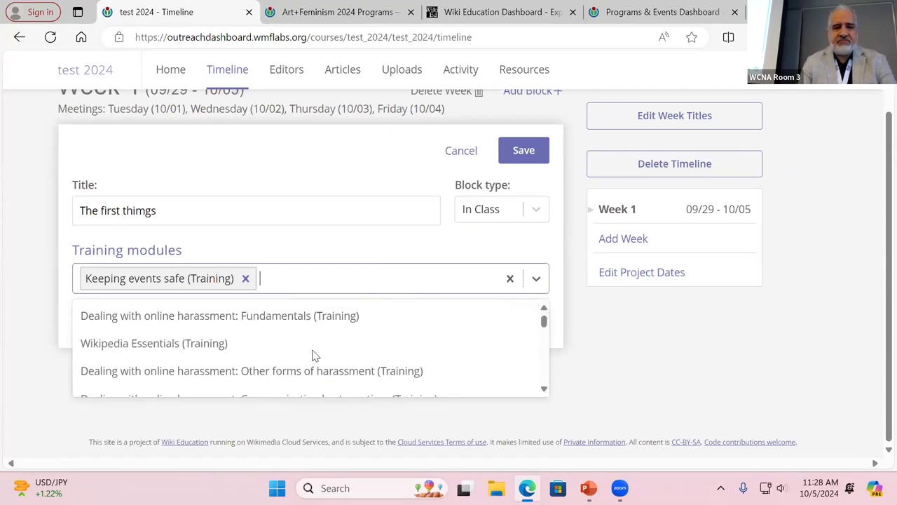
{"action": "scroll", "coordinate": [313, 355], "scroll_direction": "down", "scroll_amount": 1}
{"action": "scroll", "coordinate": [281, 350], "scroll_direction": "up", "scroll_amount": 1}
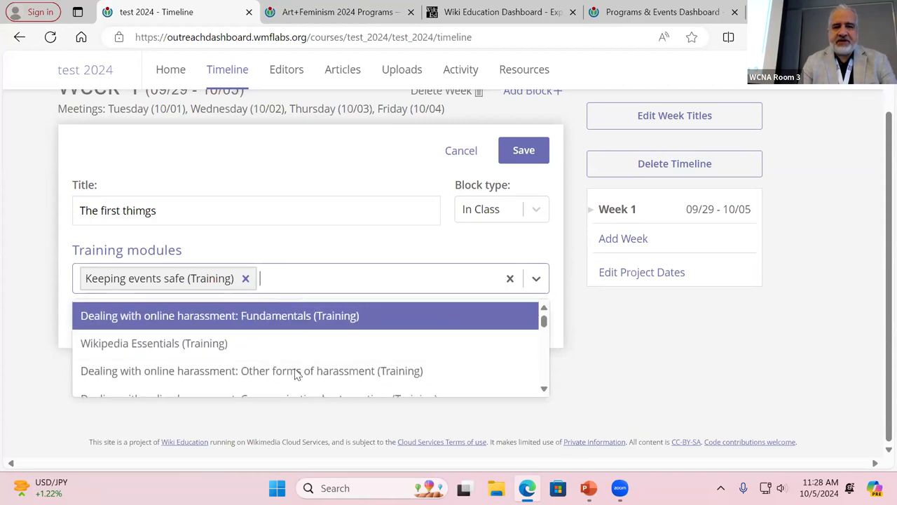
{"action": "left_click", "coordinate": [307, 370]}
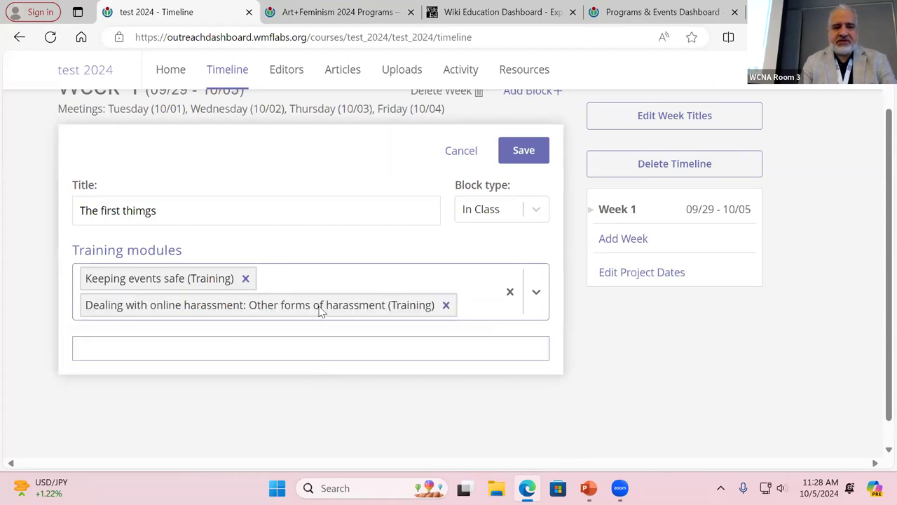
Look through the remaining training modules and add "Editing Basics" to the Week 1 block
{"action": "left_click", "coordinate": [473, 309]}
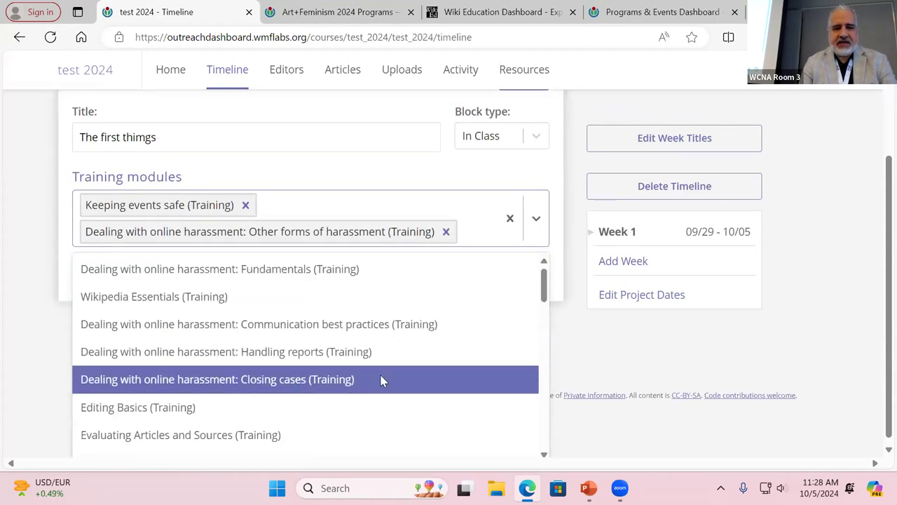
{"action": "scroll", "coordinate": [372, 416], "scroll_direction": "down", "scroll_amount": 1}
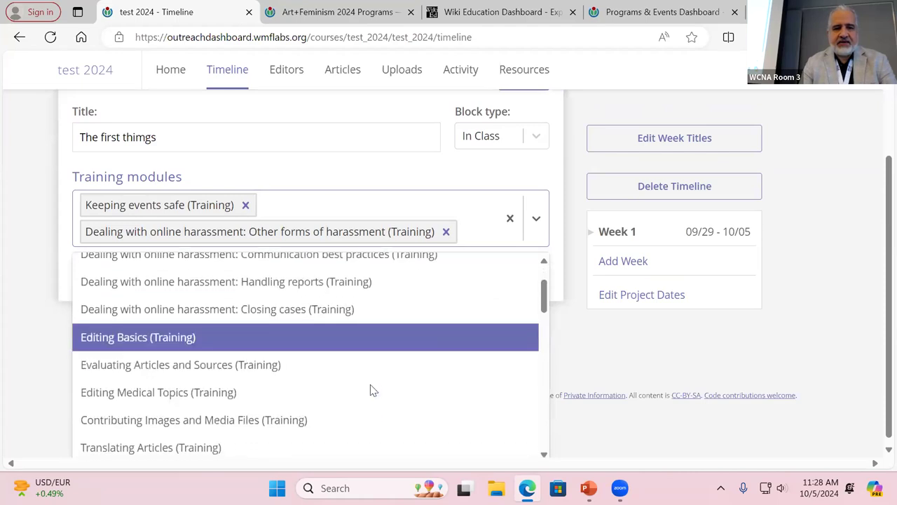
{"action": "left_click", "coordinate": [421, 182]}
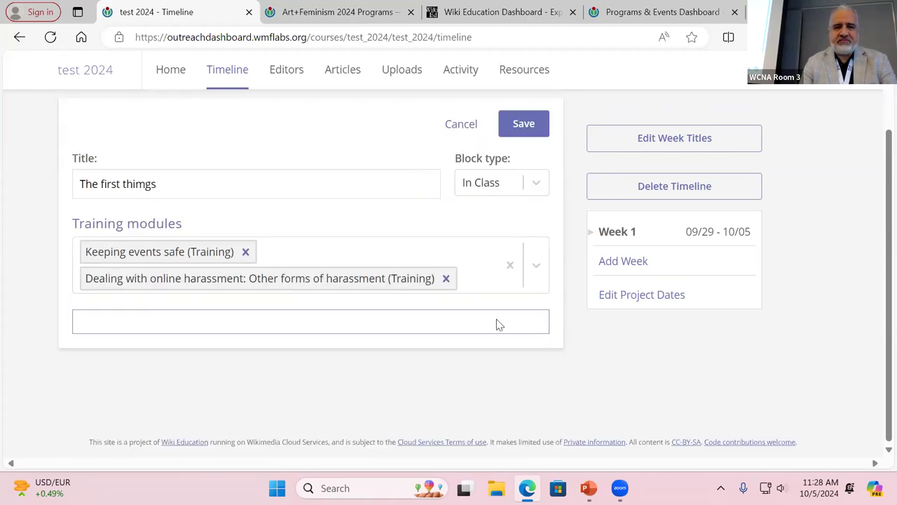
{"action": "left_click", "coordinate": [474, 280]}
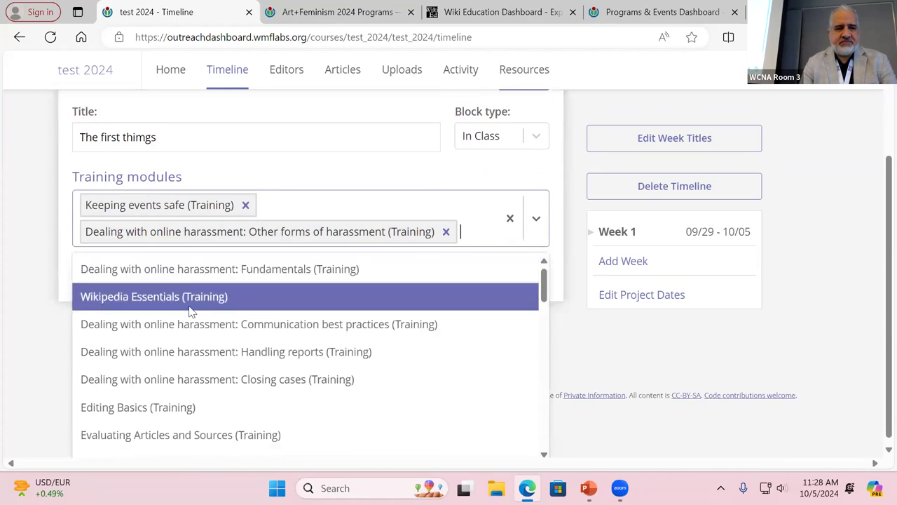
{"action": "left_click", "coordinate": [208, 407]}
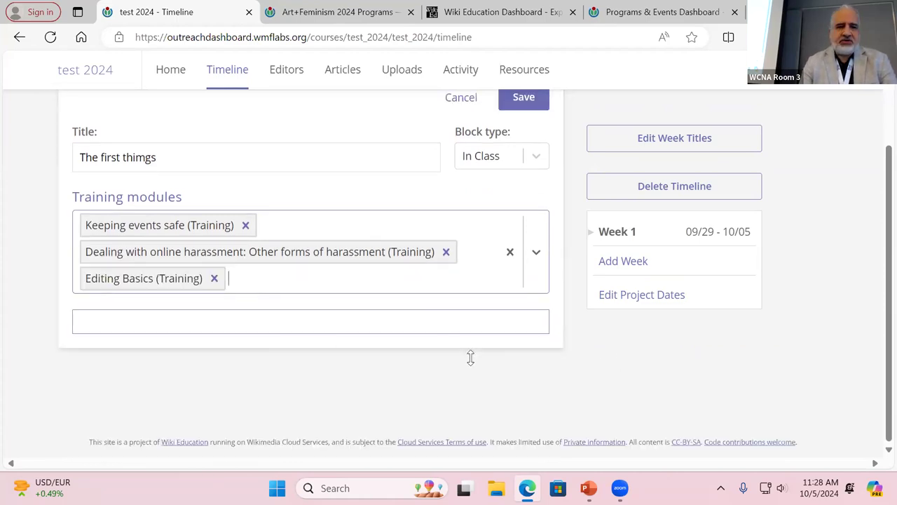
Enter "jhfgkjhkgjh" as the description of "The first thimgs" block and save the block
{"action": "left_click", "coordinate": [220, 324]}
{"action": "type", "text": "jhfgkjhkgjh"}
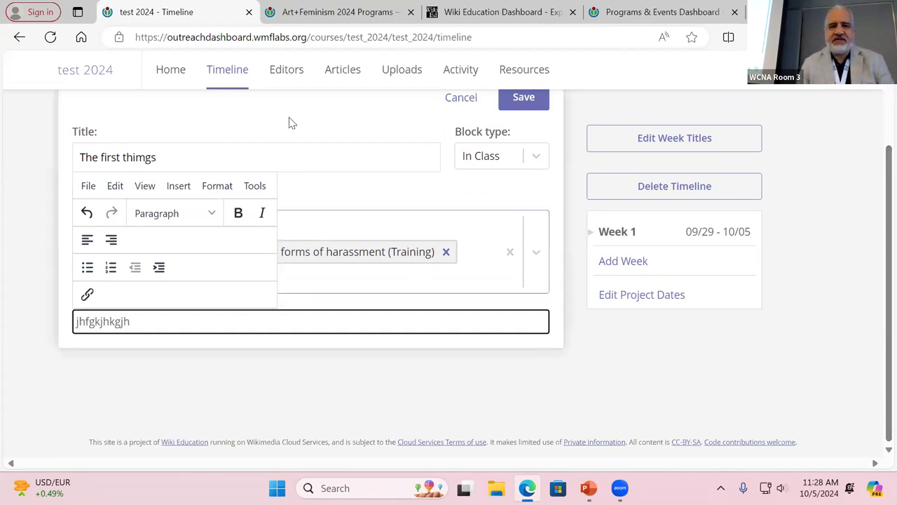
{"action": "scroll", "coordinate": [463, 208], "scroll_direction": "up", "scroll_amount": 2}
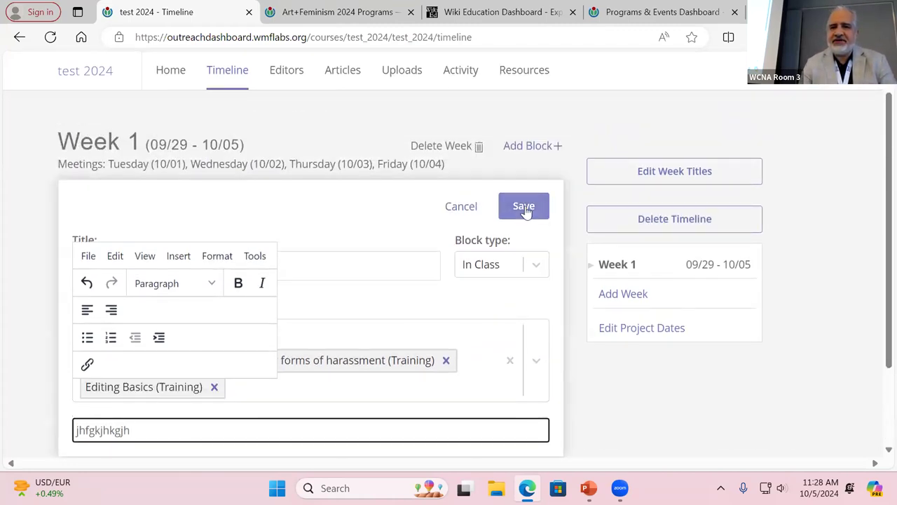
{"action": "left_click", "coordinate": [524, 207]}
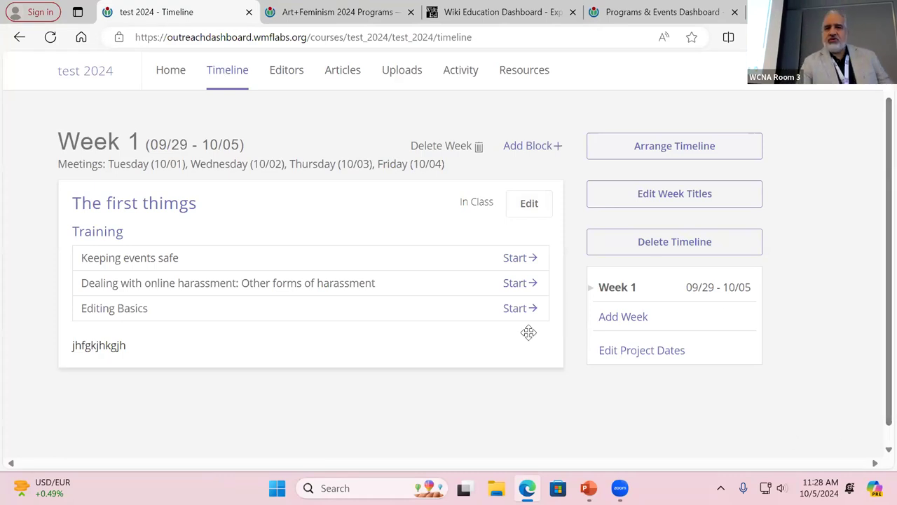
Open the "Keeping events safe" training from the Week 1 block, page through its opening pages, and return to the program timeline
{"action": "left_click", "coordinate": [518, 258]}
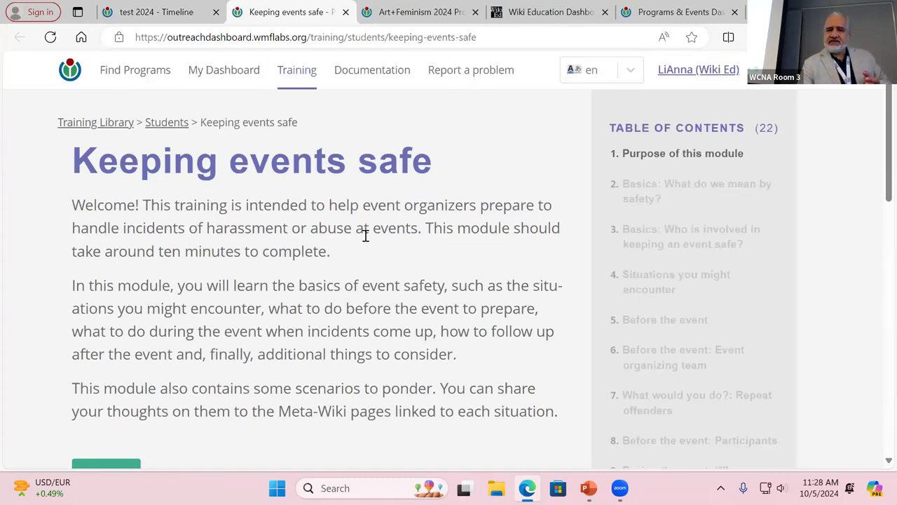
{"action": "scroll", "coordinate": [364, 235], "scroll_direction": "down", "scroll_amount": 1}
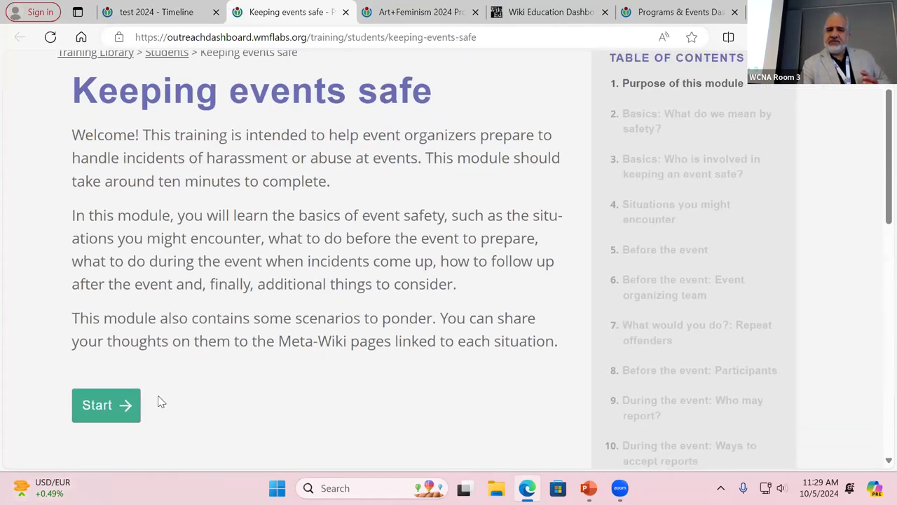
{"action": "left_click", "coordinate": [98, 405]}
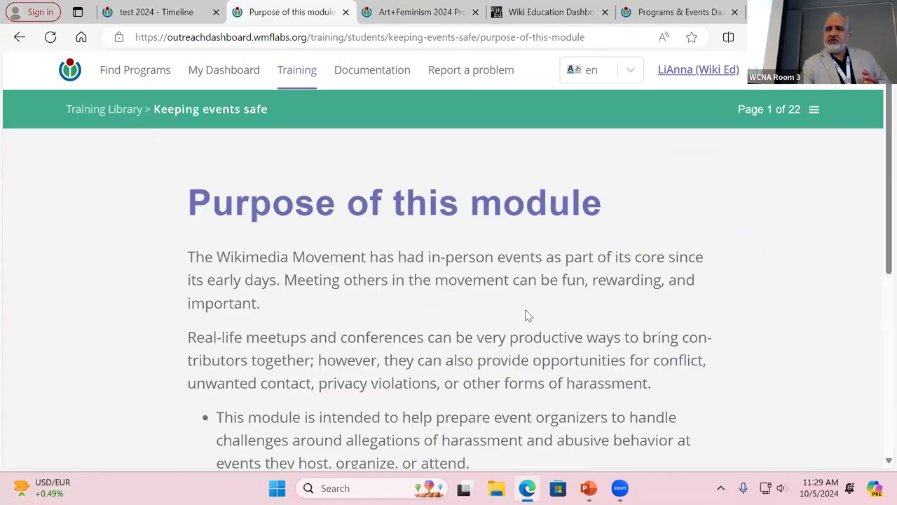
{"action": "scroll", "coordinate": [525, 309], "scroll_direction": "down", "scroll_amount": 3}
{"action": "scroll", "coordinate": [525, 309], "scroll_direction": "down", "scroll_amount": 2}
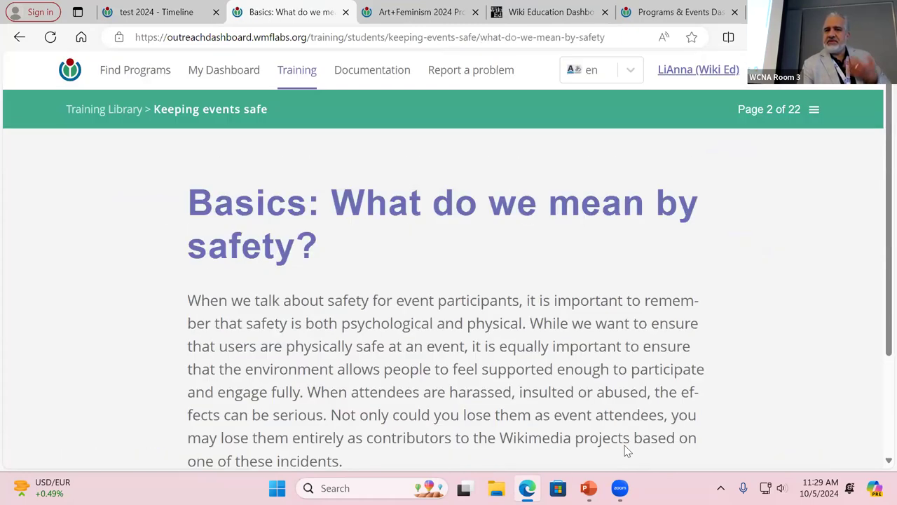
{"action": "scroll", "coordinate": [659, 417], "scroll_direction": "down", "scroll_amount": 2}
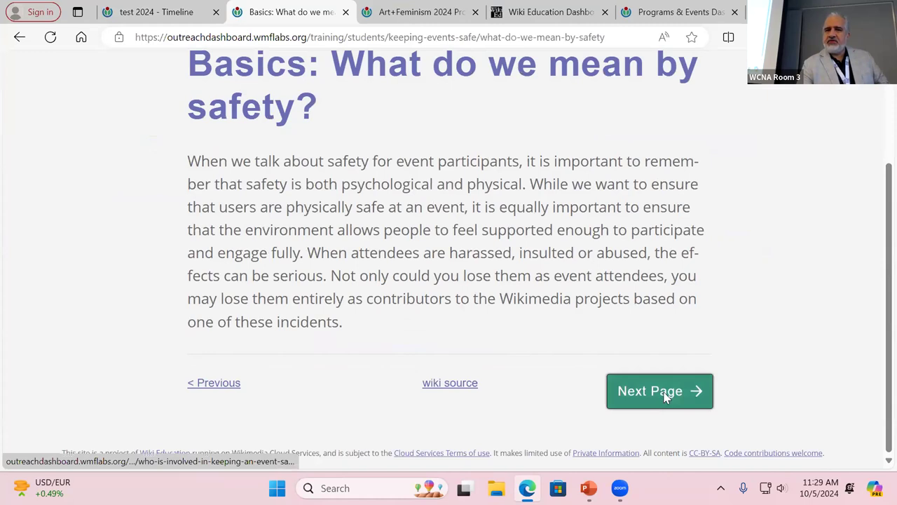
{"action": "left_click", "coordinate": [666, 395]}
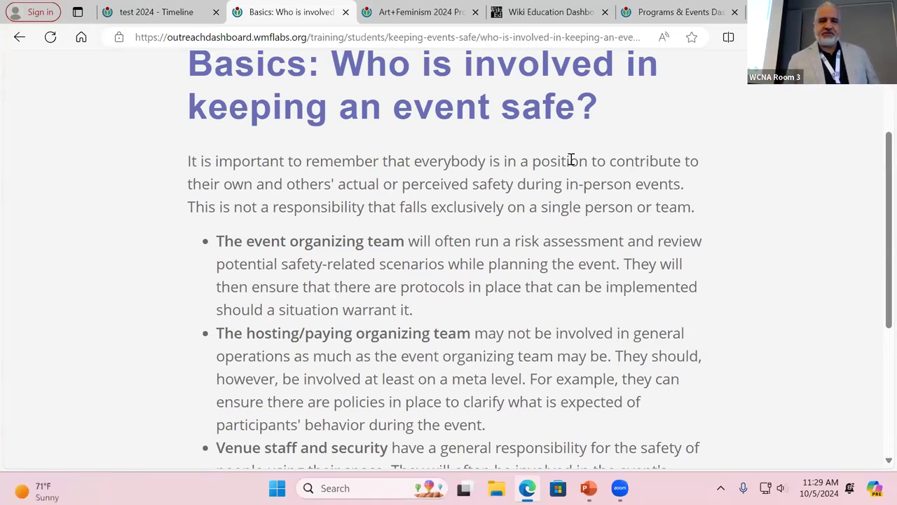
{"action": "scroll", "coordinate": [411, 256], "scroll_direction": "up", "scroll_amount": 2}
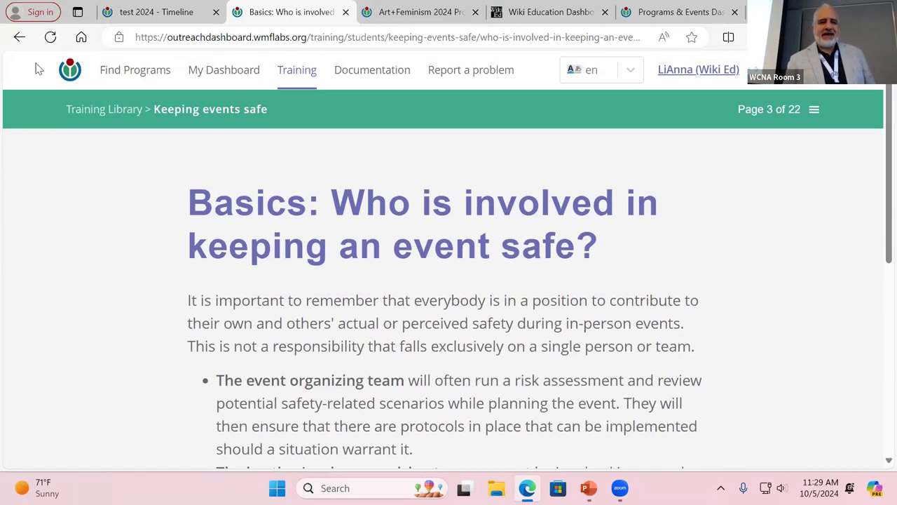
{"action": "right_click", "coordinate": [17, 40]}
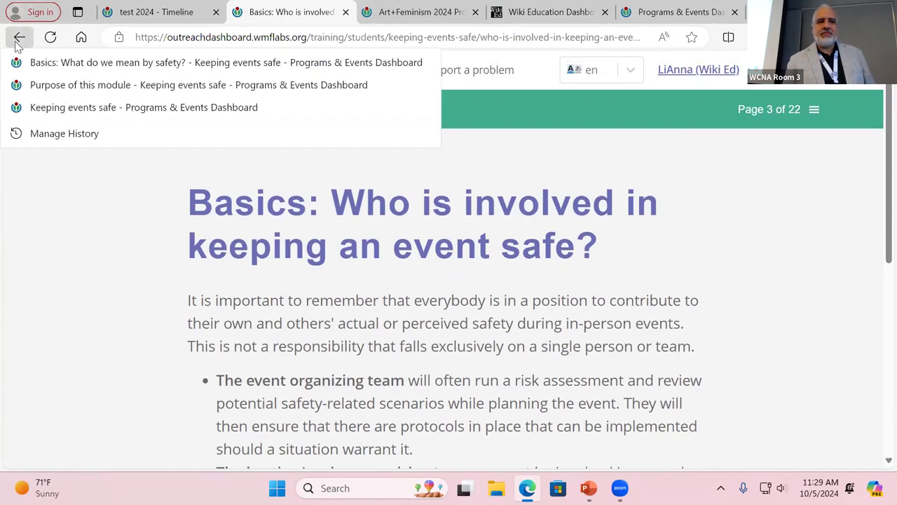
{"action": "left_click", "coordinate": [149, 345]}
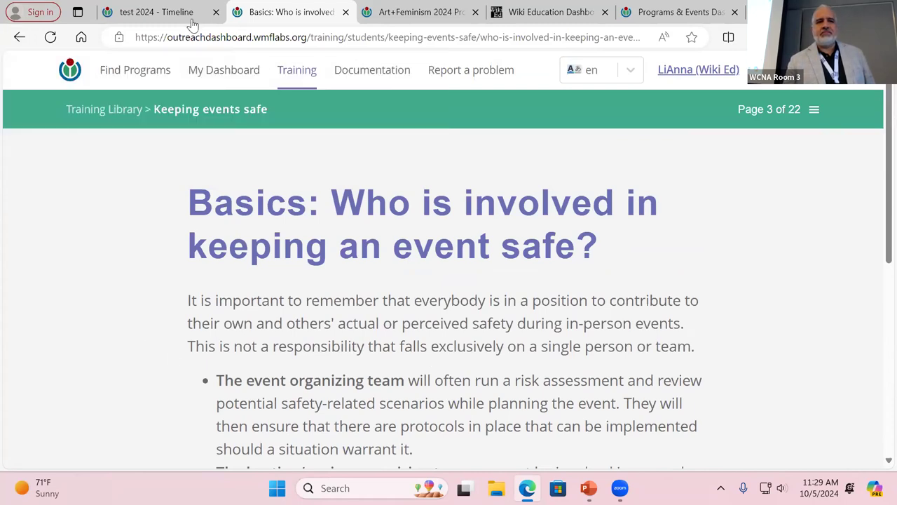
{"action": "left_click", "coordinate": [167, 20]}
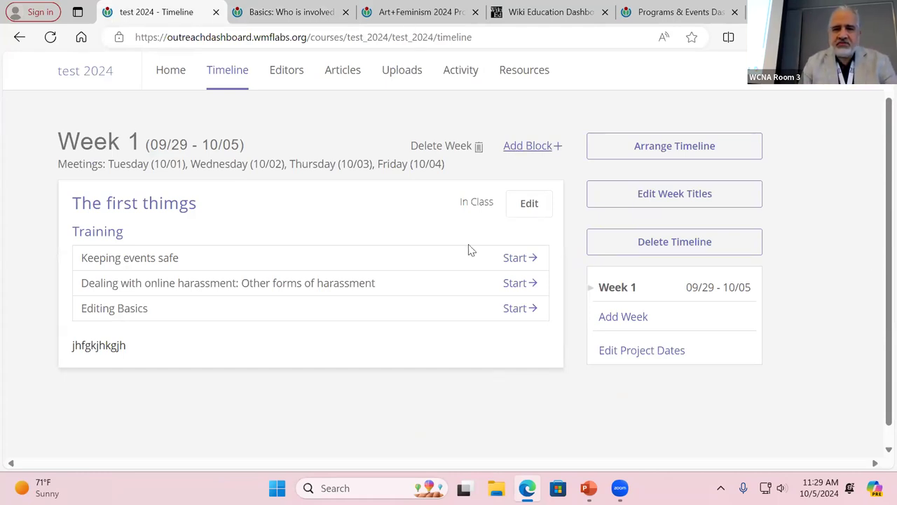
Add another week to the timeline and look over the list of weeks
{"action": "left_click", "coordinate": [620, 318]}
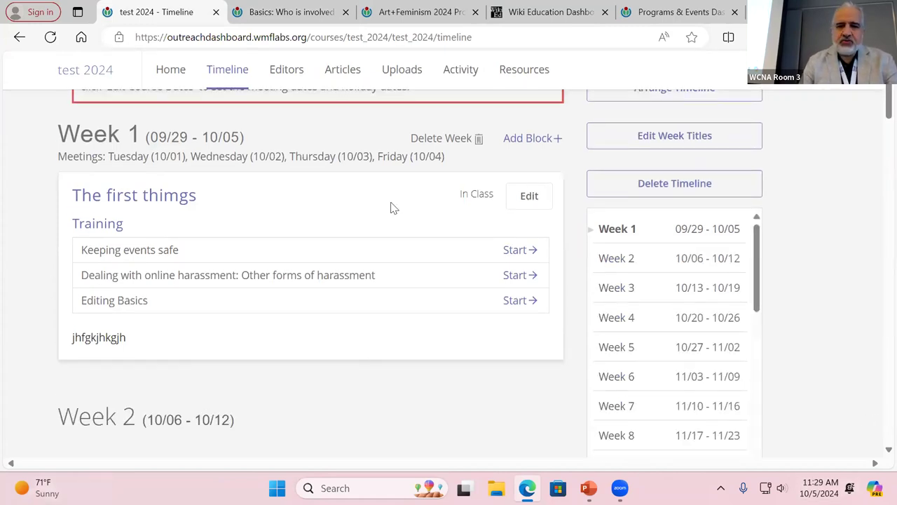
{"action": "scroll", "coordinate": [392, 208], "scroll_direction": "up", "scroll_amount": 2}
{"action": "scroll", "coordinate": [393, 208], "scroll_direction": "down", "scroll_amount": 5}
{"action": "scroll", "coordinate": [392, 202], "scroll_direction": "up", "scroll_amount": 4}
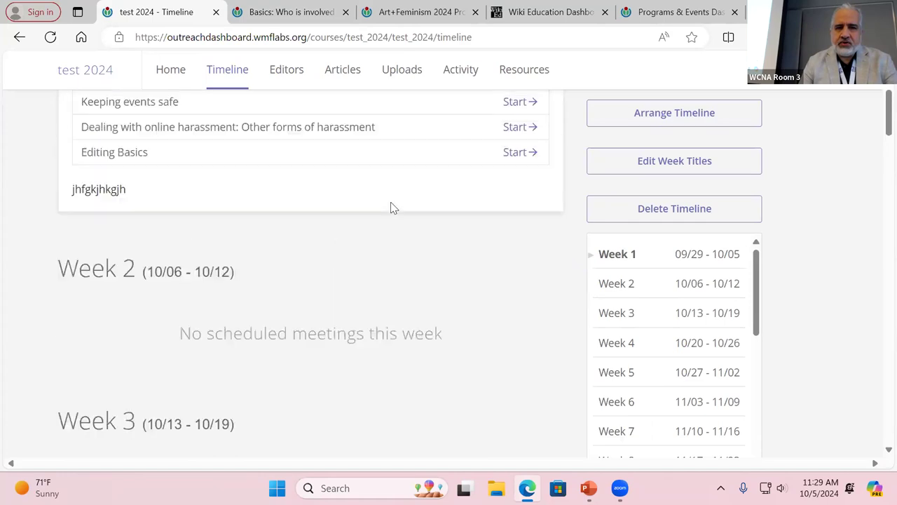
{"action": "scroll", "coordinate": [439, 397], "scroll_direction": "down", "scroll_amount": 2}
{"action": "scroll", "coordinate": [440, 372], "scroll_direction": "up", "scroll_amount": 4}
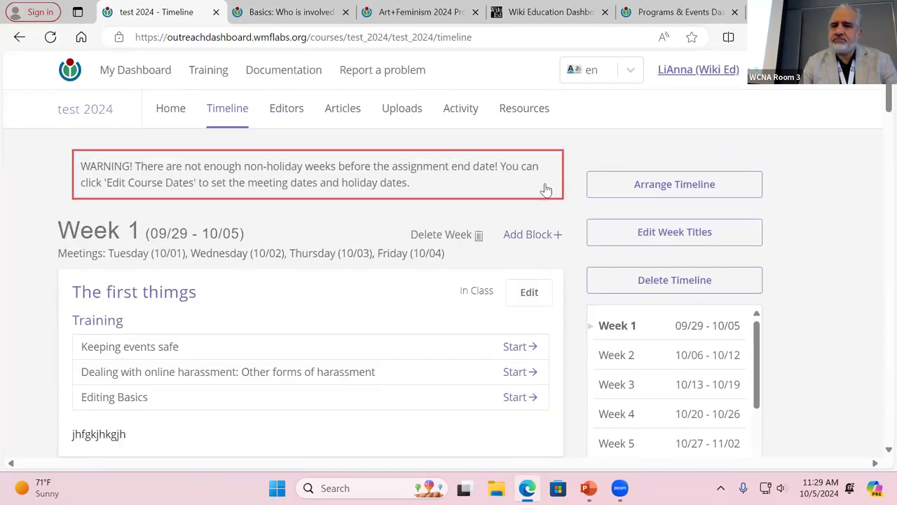
Add another block to Week 1 and title it "second"
{"action": "left_click", "coordinate": [518, 235]}
{"action": "scroll", "coordinate": [215, 403], "scroll_direction": "up", "scroll_amount": 1}
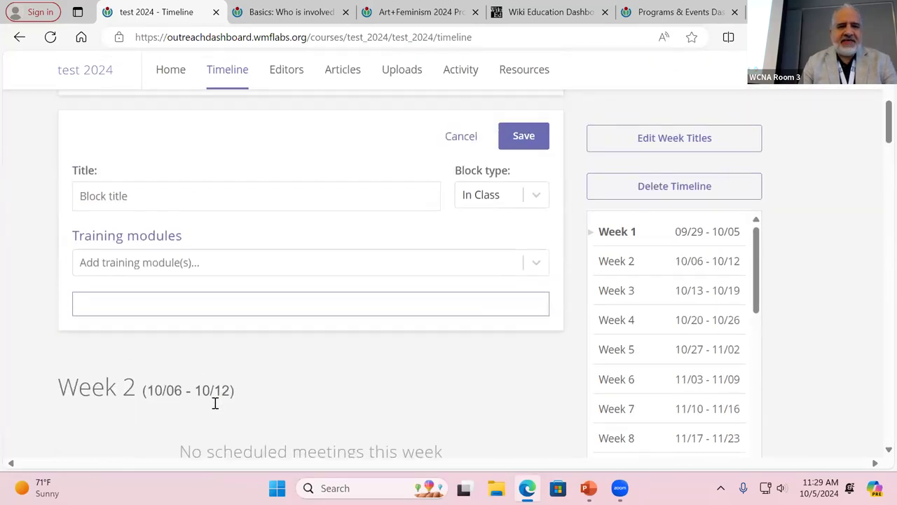
{"action": "left_click", "coordinate": [159, 226]}
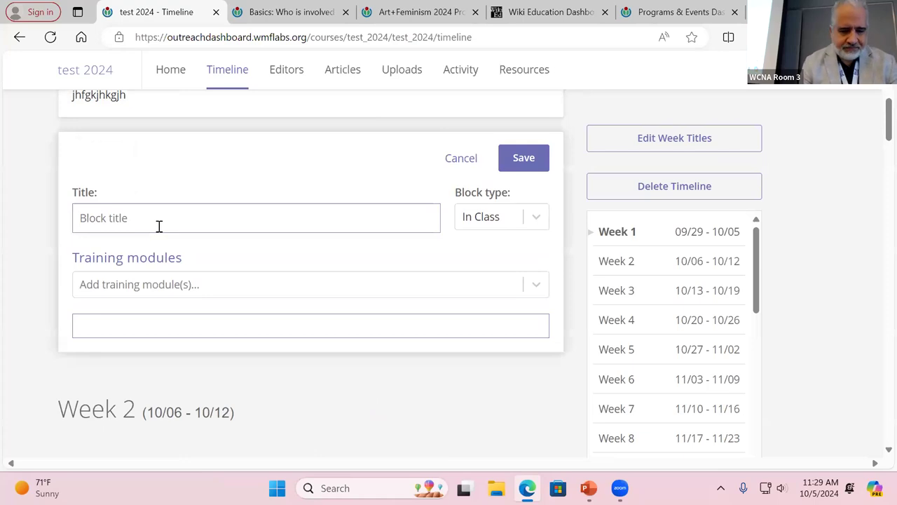
{"action": "type", "text": "seco"}
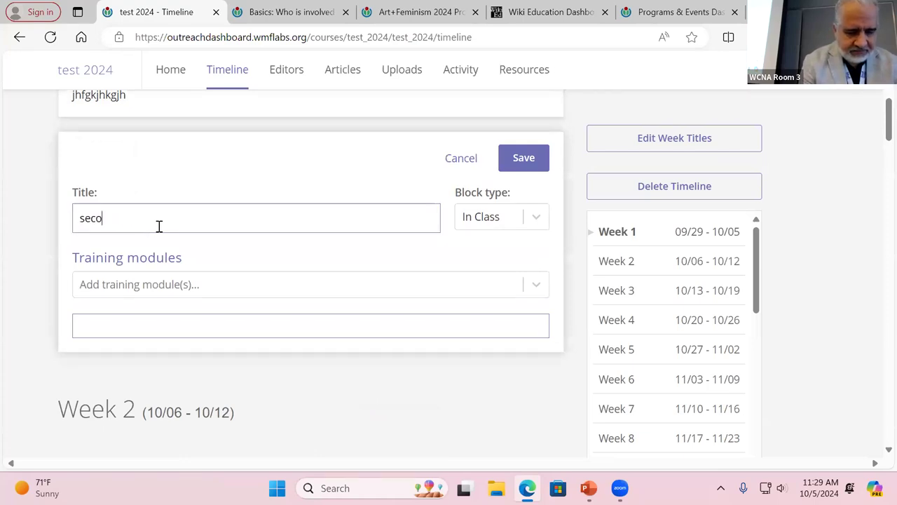
{"action": "type", "text": "nd"}
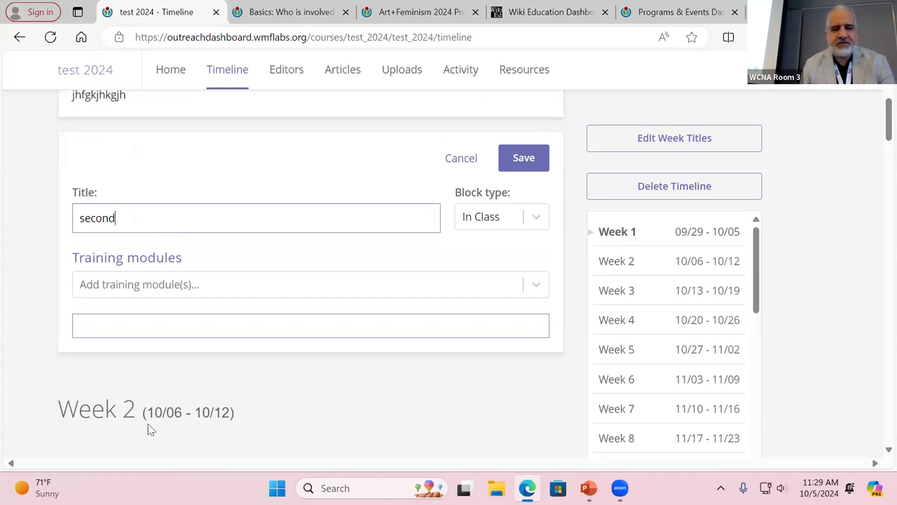
Enter "Let's chat about Wikipedia" as the description of the "second" block and save the block
{"action": "left_click", "coordinate": [148, 327]}
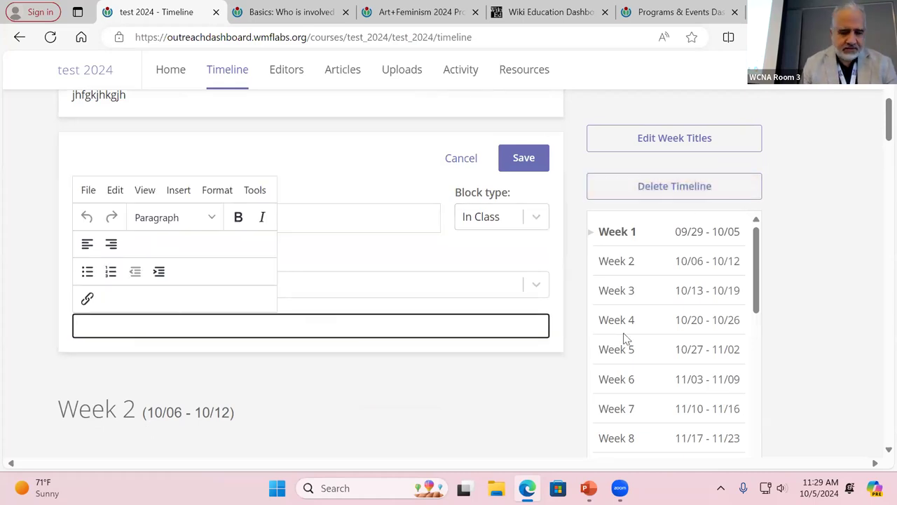
{"action": "type", "text": "Let"}
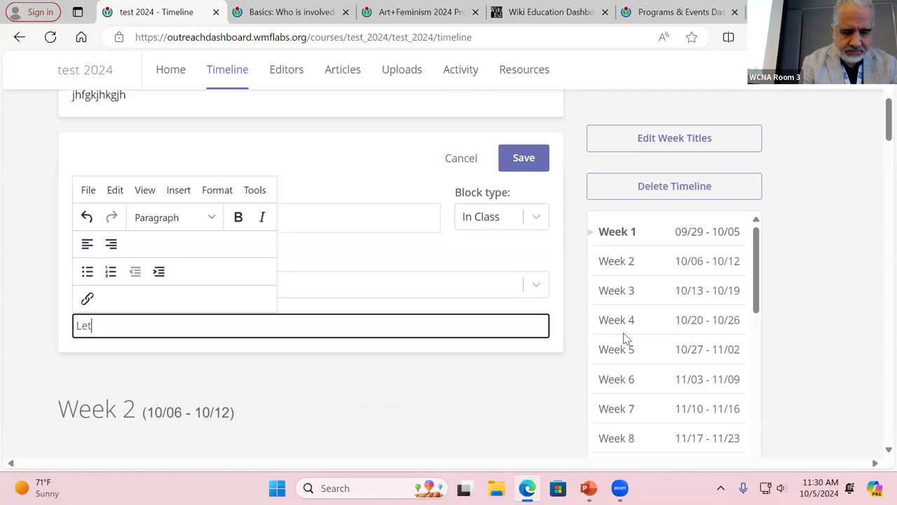
{"action": "type", "text": "'s cha"}
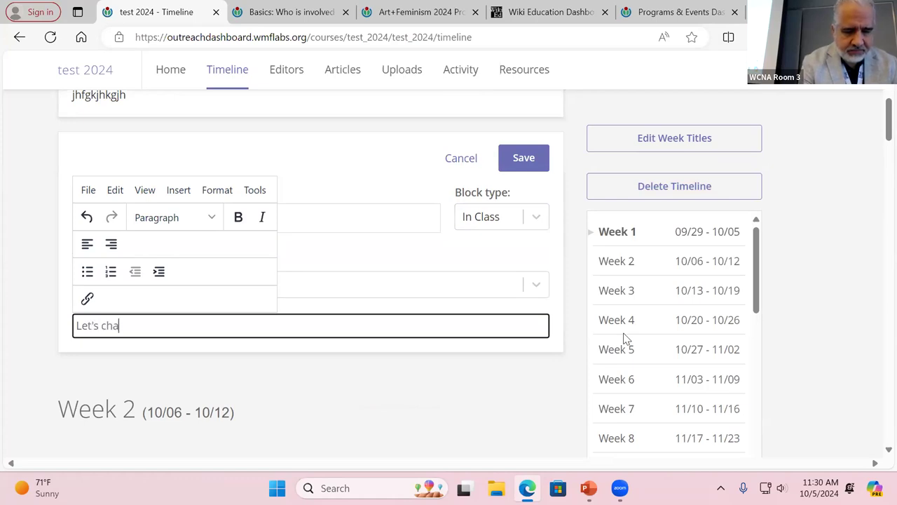
{"action": "type", "text": "t a"}
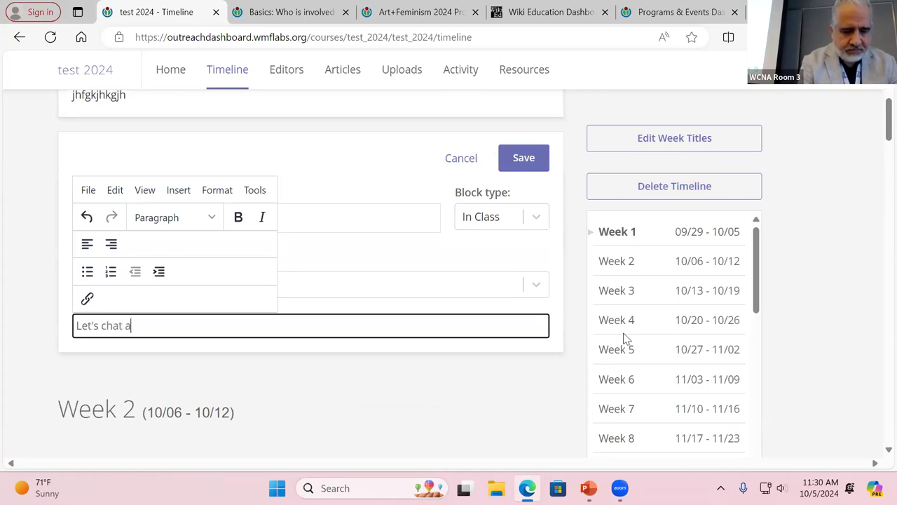
{"action": "type", "text": "bout Wikipedi"}
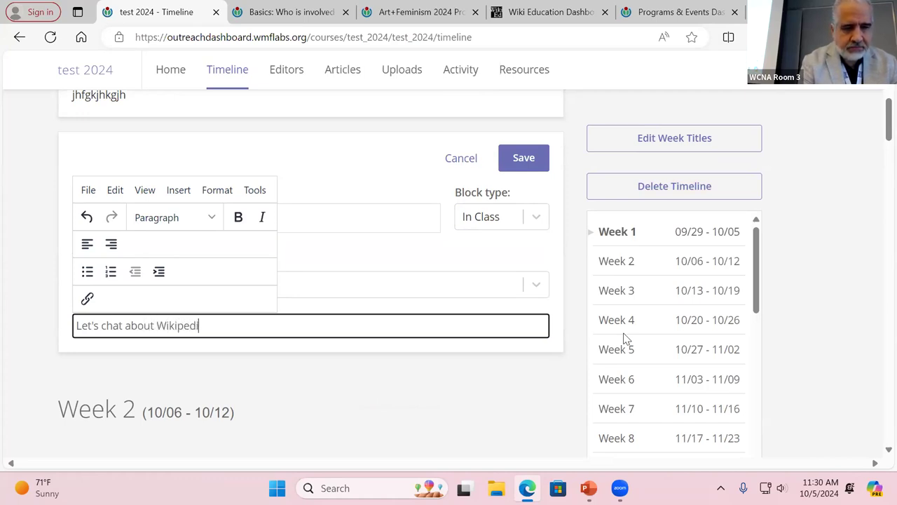
{"action": "type", "text": "a"}
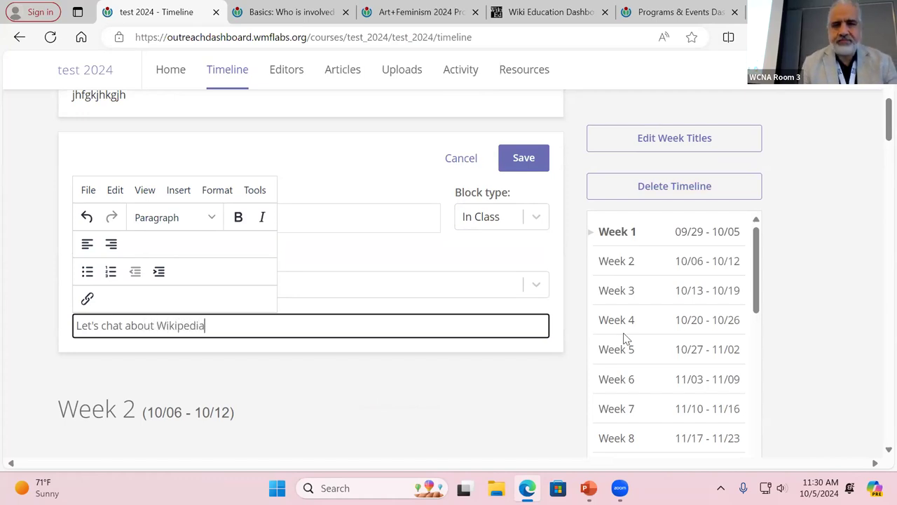
{"action": "left_click", "coordinate": [539, 159]}
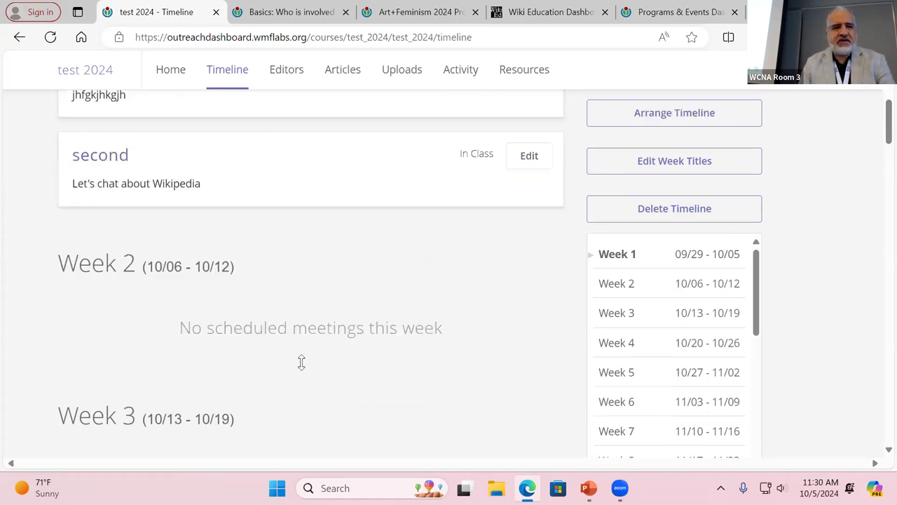
Start arranging the timeline and try to reposition the "second" block in Week 1
{"action": "scroll", "coordinate": [301, 362], "scroll_direction": "up", "scroll_amount": 3}
{"action": "scroll", "coordinate": [300, 362], "scroll_direction": "down", "scroll_amount": 1}
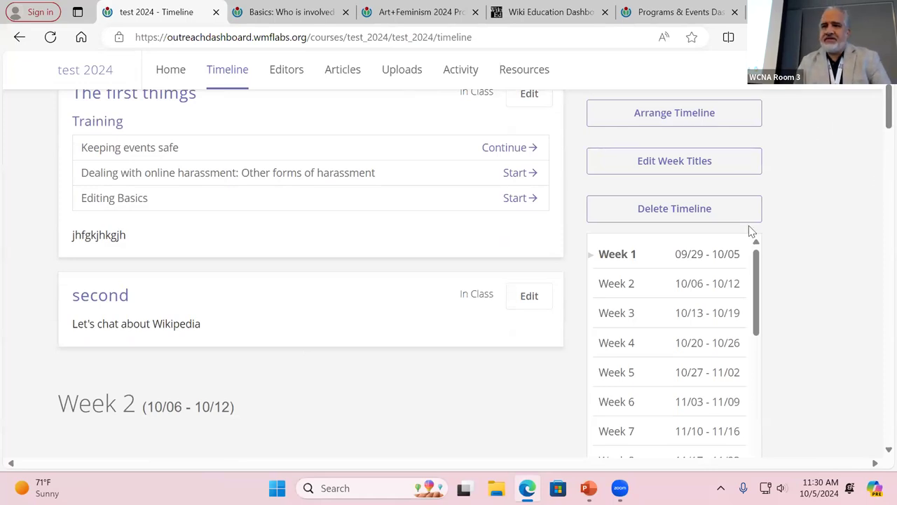
{"action": "scroll", "coordinate": [876, 212], "scroll_direction": "up", "scroll_amount": 3}
{"action": "left_click", "coordinate": [674, 165]}
{"action": "left_click_drag", "start_coordinate": [323, 341], "coordinate": [326, 264]}
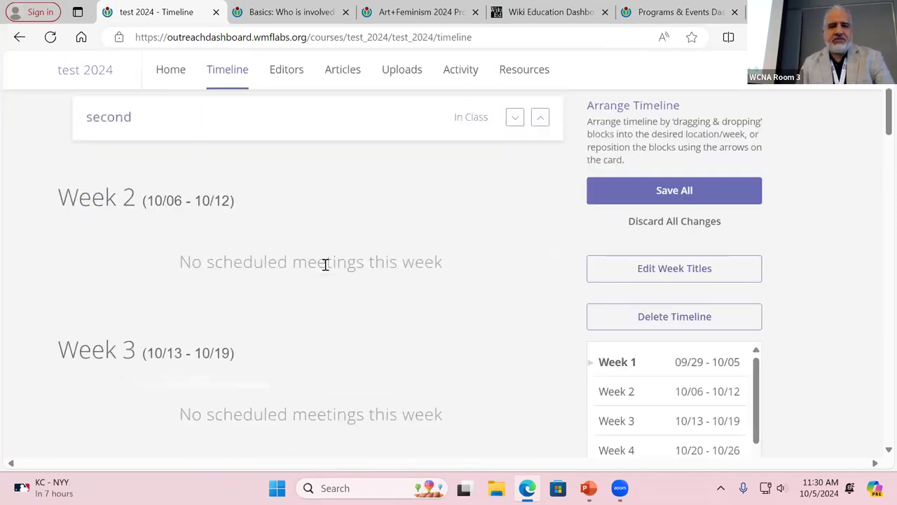
{"action": "scroll", "coordinate": [325, 265], "scroll_direction": "up", "scroll_amount": 3}
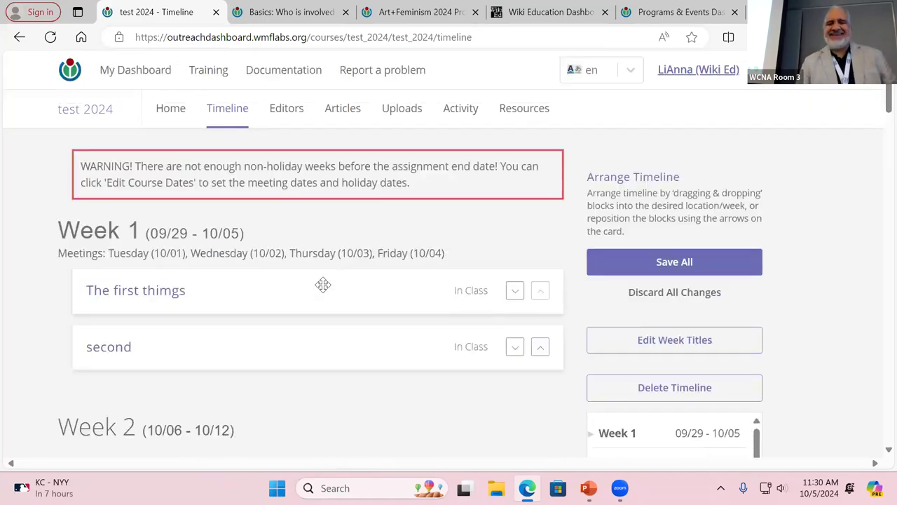
Move the "second" block and "The first thimgs" block down out of Week 1
{"action": "left_click", "coordinate": [517, 347]}
{"action": "scroll", "coordinate": [496, 345], "scroll_direction": "down", "scroll_amount": 6}
{"action": "scroll", "coordinate": [496, 344], "scroll_direction": "up", "scroll_amount": 6}
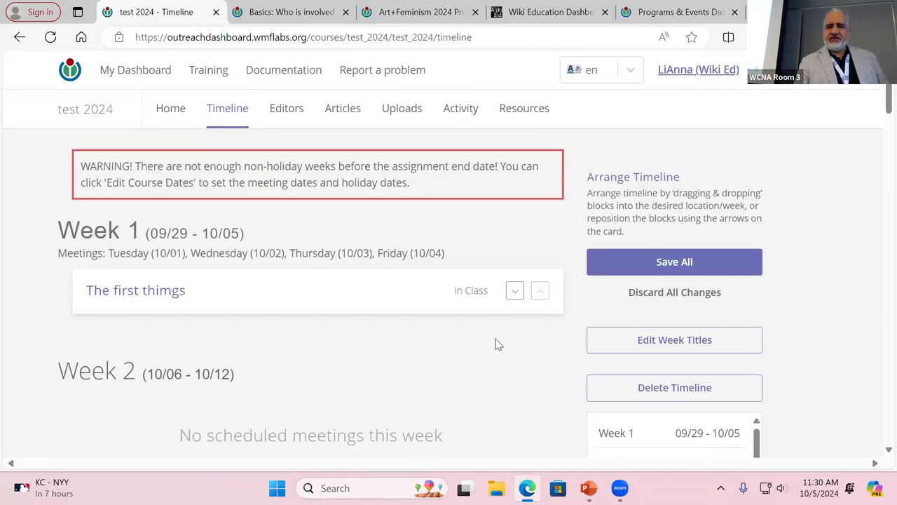
{"action": "left_click", "coordinate": [518, 295]}
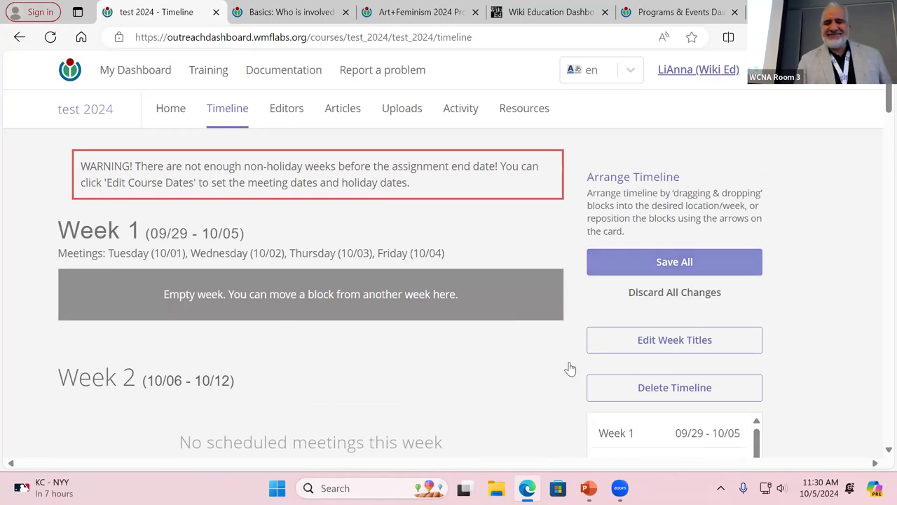
Discard all changes to the timeline arrangement and check the blocks in Week 1
{"action": "left_click", "coordinate": [627, 331]}
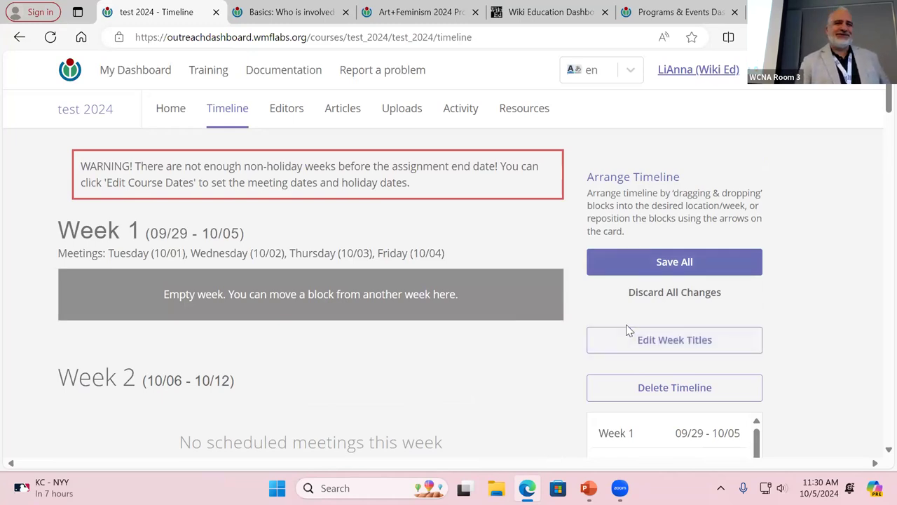
{"action": "left_click", "coordinate": [673, 296]}
{"action": "scroll", "coordinate": [819, 292], "scroll_direction": "down", "scroll_amount": 3}
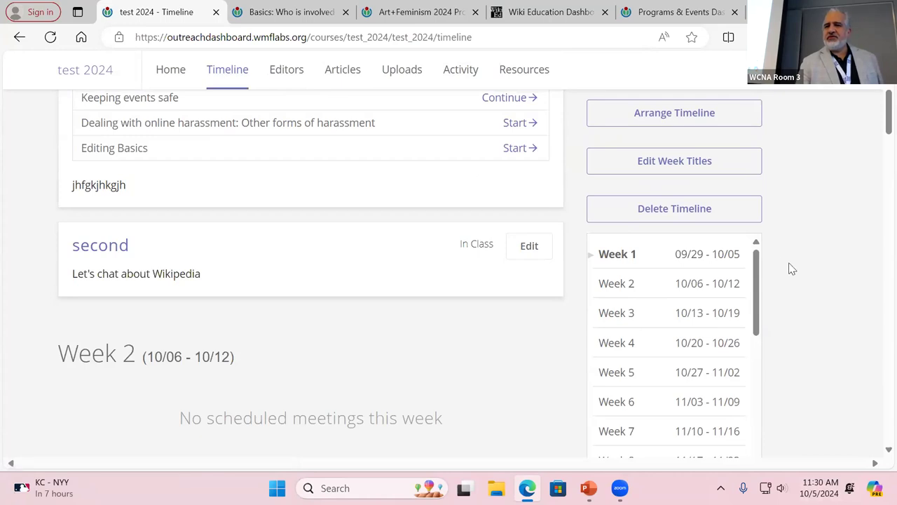
{"action": "scroll", "coordinate": [806, 256], "scroll_direction": "up", "scroll_amount": 3}
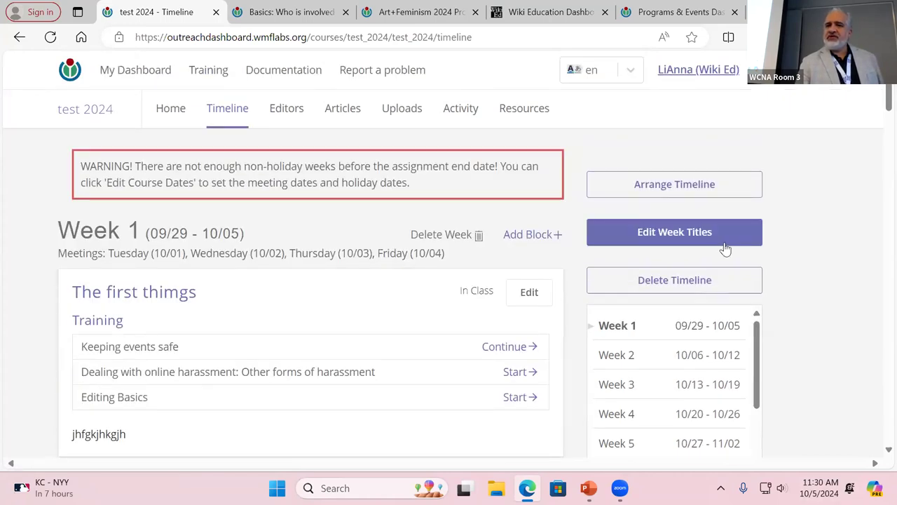
Edit the project dates to add class meetings on October 10, 16, 24 and 31, 2024, and save the schedule
{"action": "scroll", "coordinate": [851, 301], "scroll_direction": "down", "scroll_amount": 5}
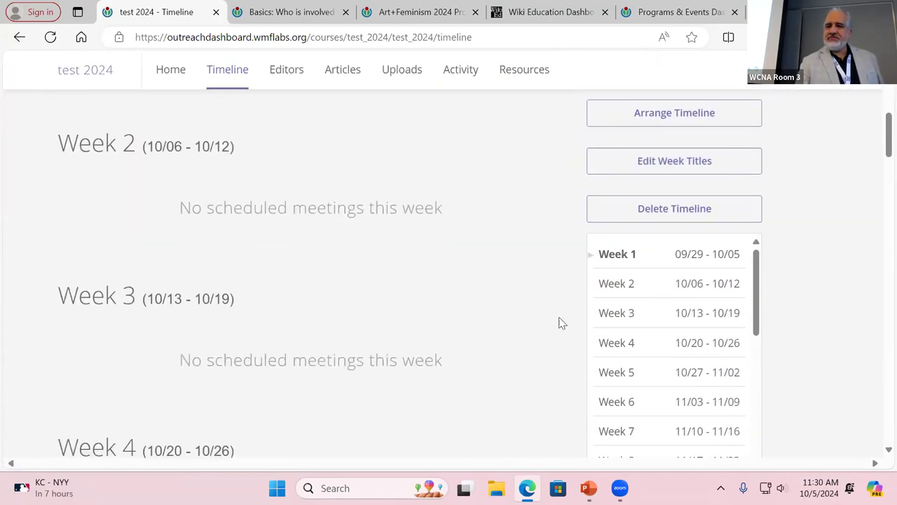
{"action": "scroll", "coordinate": [655, 328], "scroll_direction": "down", "scroll_amount": 6}
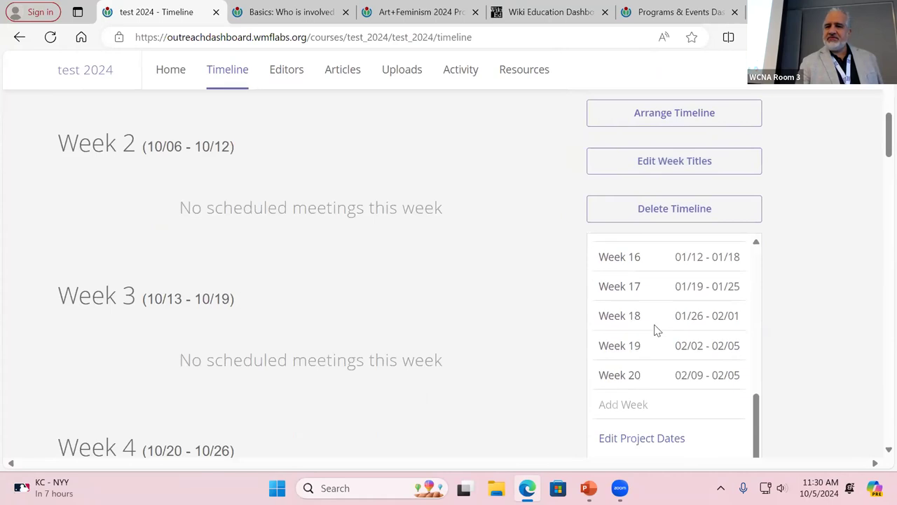
{"action": "left_click", "coordinate": [638, 438]}
{"action": "scroll", "coordinate": [437, 314], "scroll_direction": "down", "scroll_amount": 6}
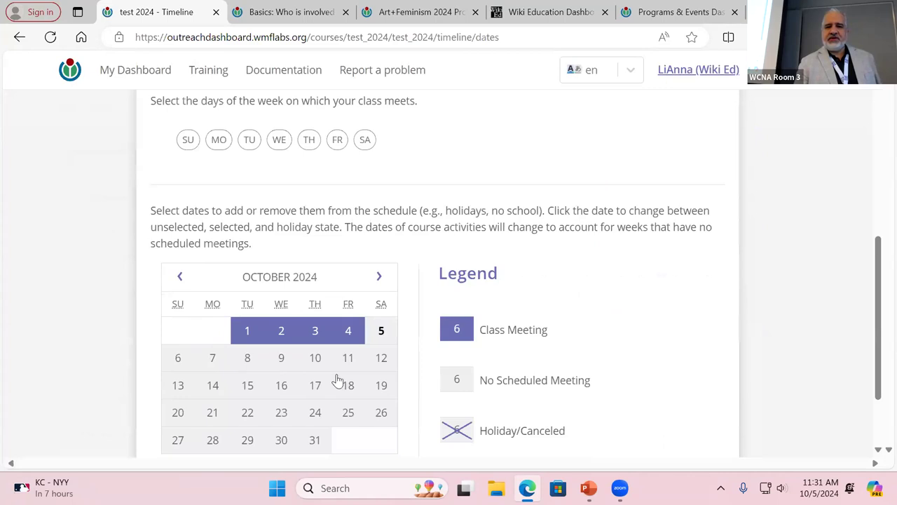
{"action": "left_click", "coordinate": [315, 361]}
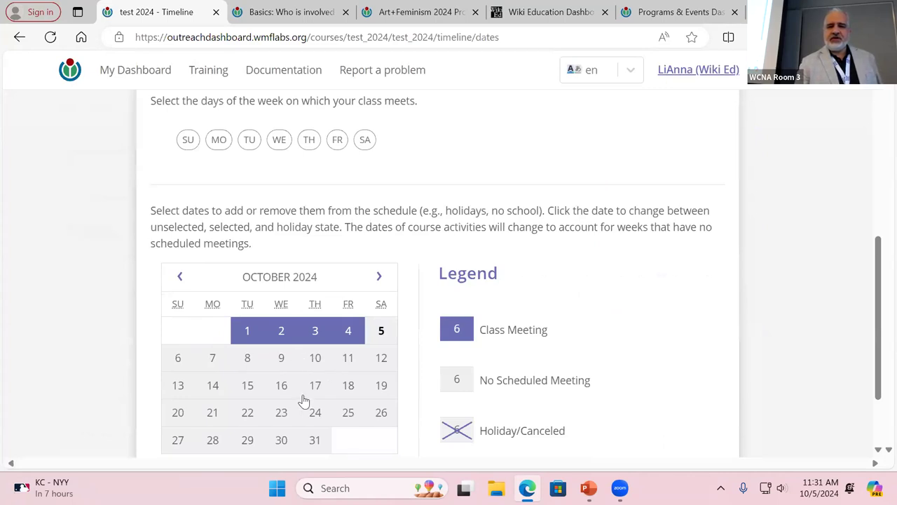
{"action": "left_click", "coordinate": [317, 417]}
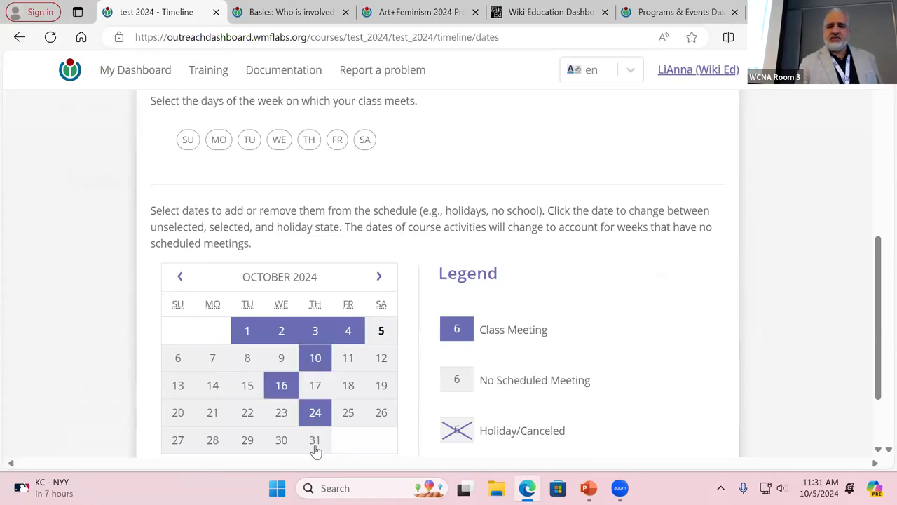
{"action": "left_click", "coordinate": [315, 440]}
{"action": "scroll", "coordinate": [315, 436], "scroll_direction": "down", "scroll_amount": 3}
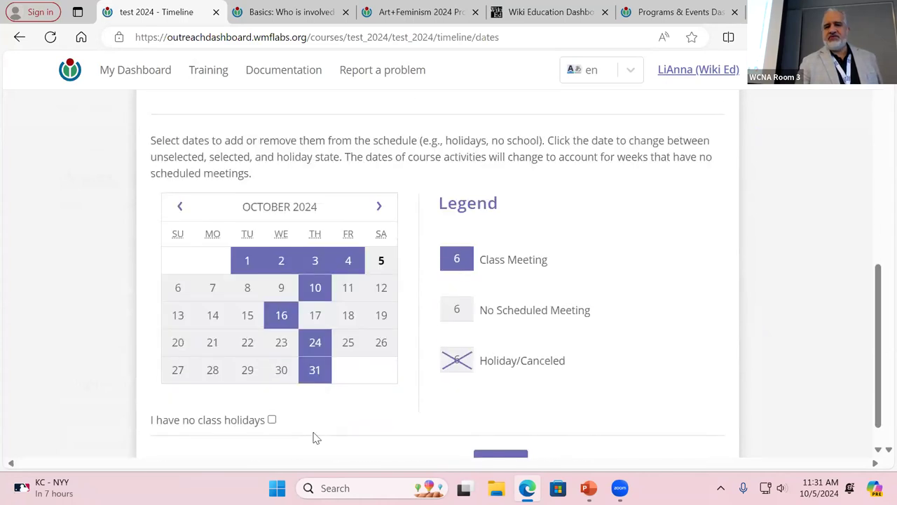
{"action": "left_click", "coordinate": [500, 433]}
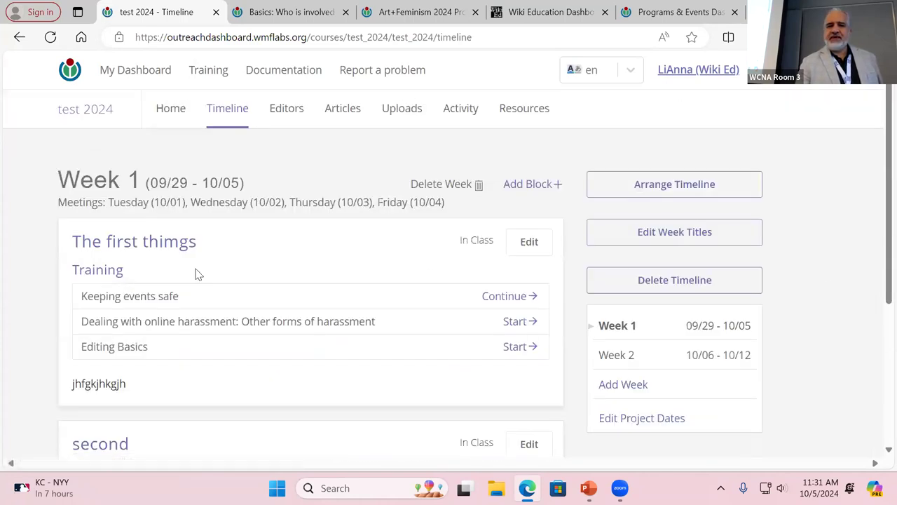
Add a block to Week 2 and title it "Help I'm live!"
{"action": "scroll", "coordinate": [149, 257], "scroll_direction": "down", "scroll_amount": 3}
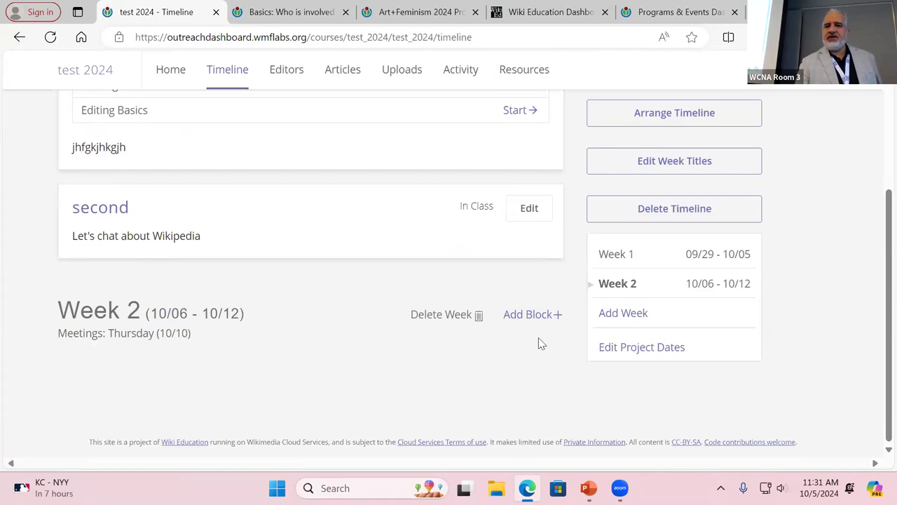
{"action": "left_click", "coordinate": [526, 317]}
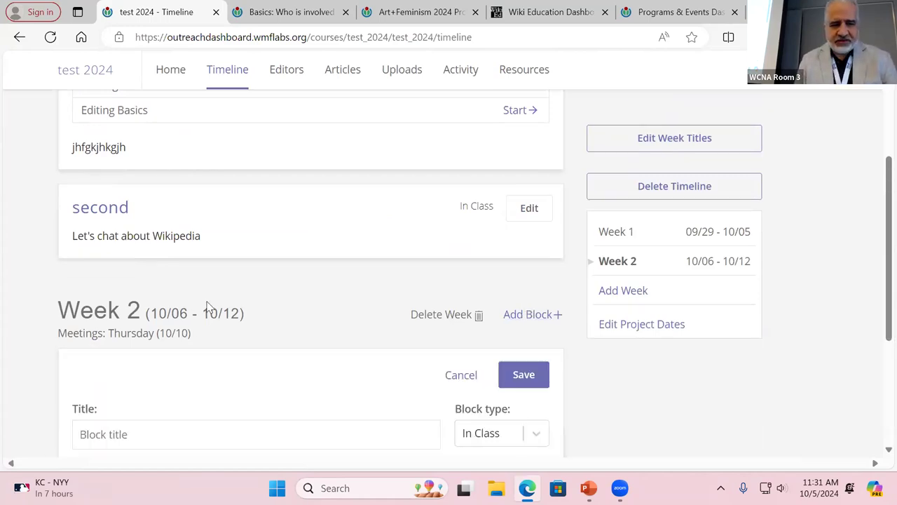
{"action": "scroll", "coordinate": [379, 335], "scroll_direction": "down", "scroll_amount": 1}
{"action": "scroll", "coordinate": [378, 335], "scroll_direction": "down", "scroll_amount": 2}
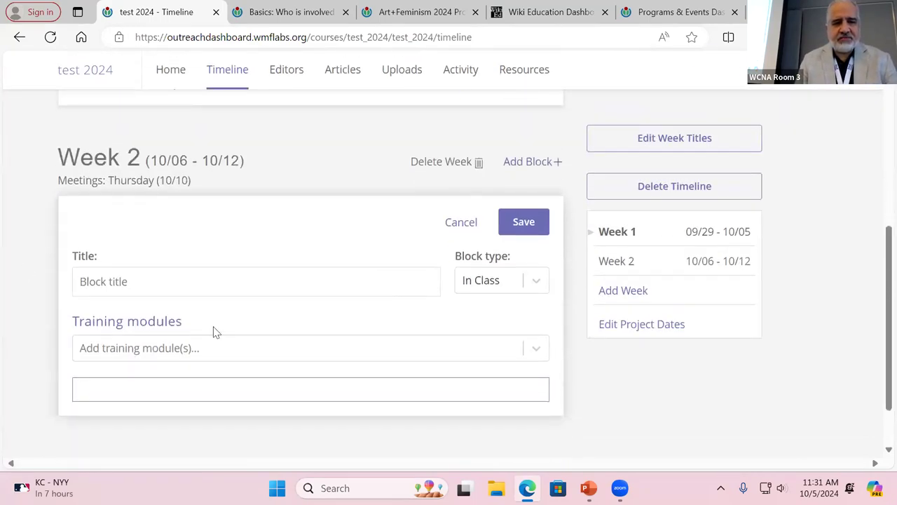
{"action": "left_click", "coordinate": [144, 276]}
{"action": "type", "text": "H"}
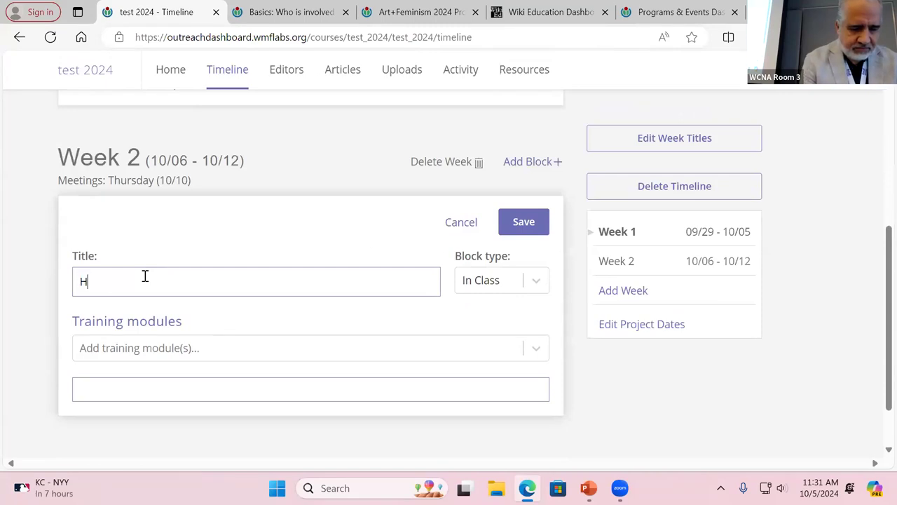
{"action": "type", "text": "elp"}
{"action": "type", "text": " l"}
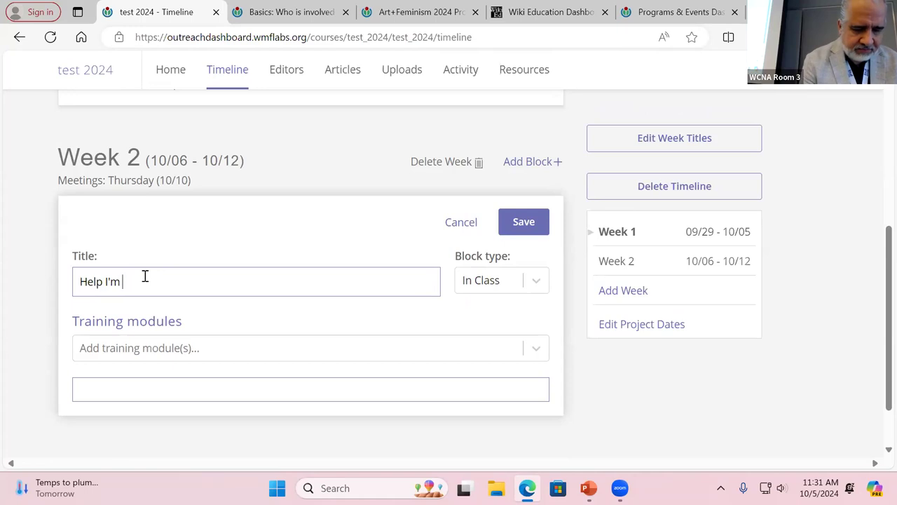
{"action": "type", "text": "'m live an"}
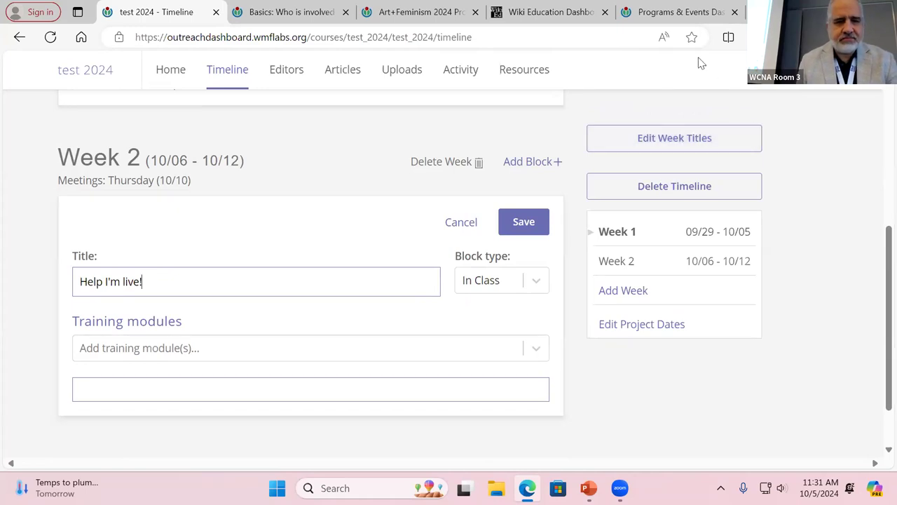
Enter "I'm standing here trying to type!" as the Week 2 block's description and save the block
{"action": "left_click", "coordinate": [132, 396]}
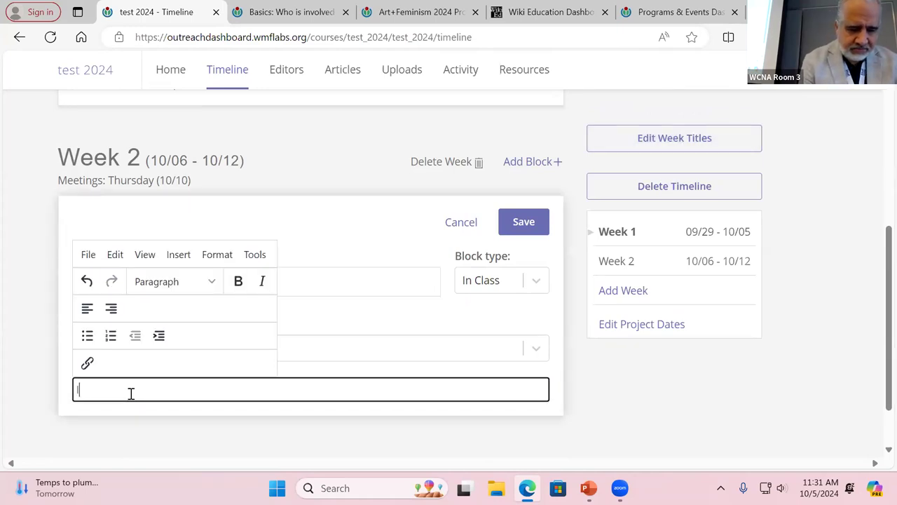
{"action": "type", "text": "I'm "}
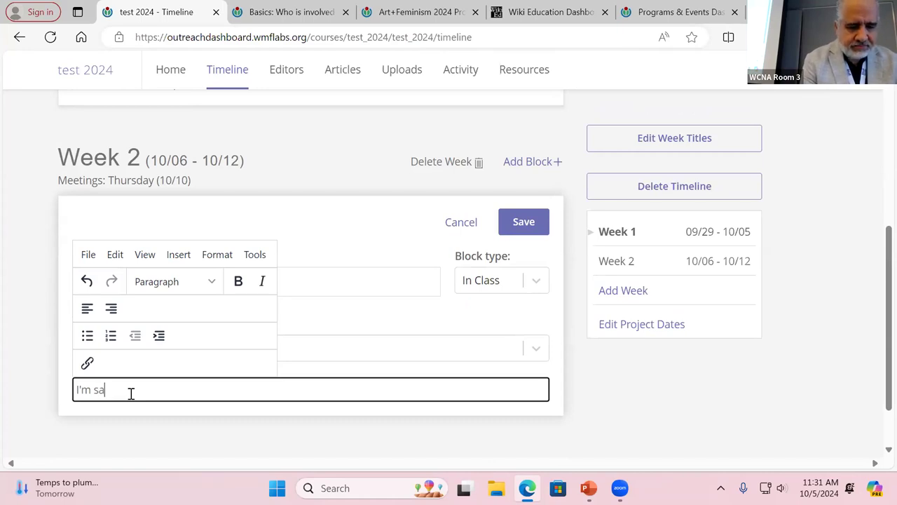
{"action": "type", "text": "standing her"}
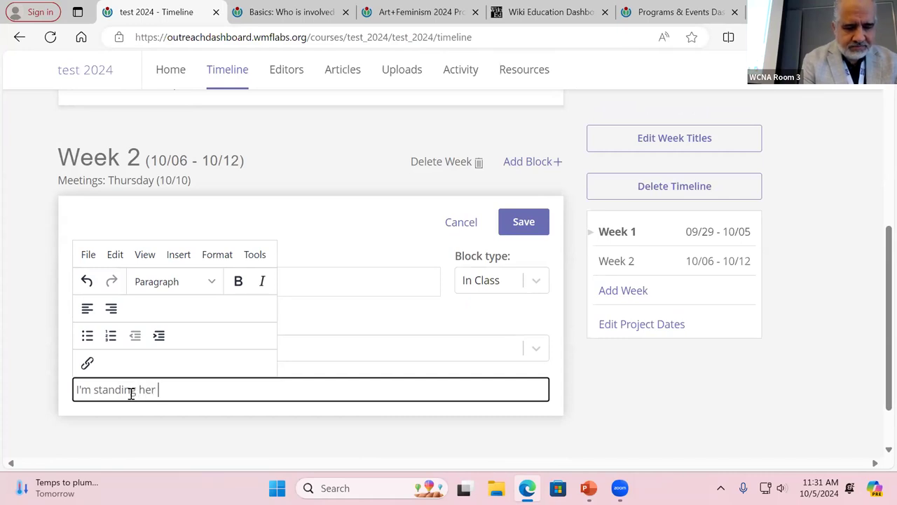
{"action": "type", "text": "e"}
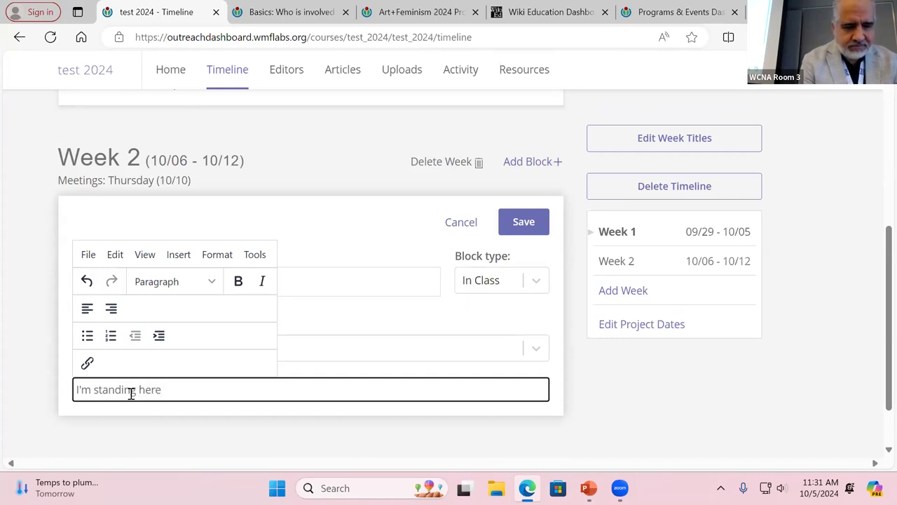
{"action": "type", "text": " trying to type"}
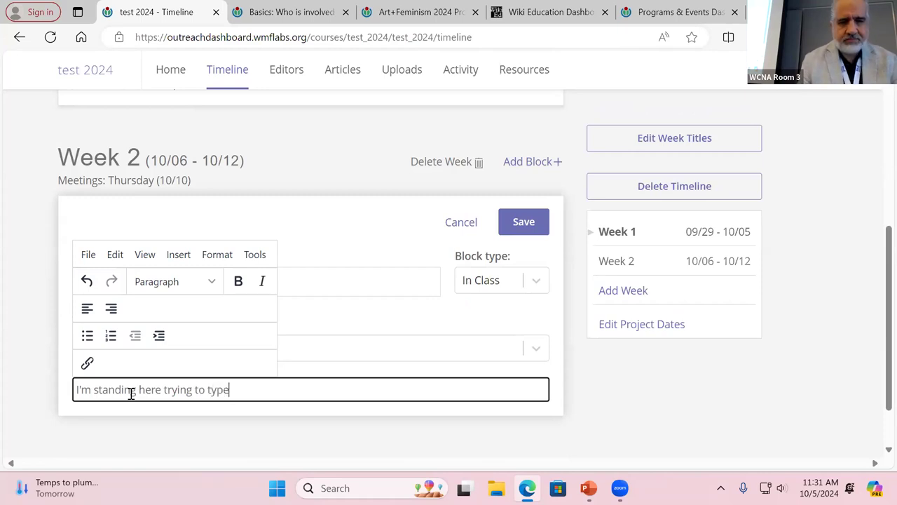
{"action": "type", "text": "!"}
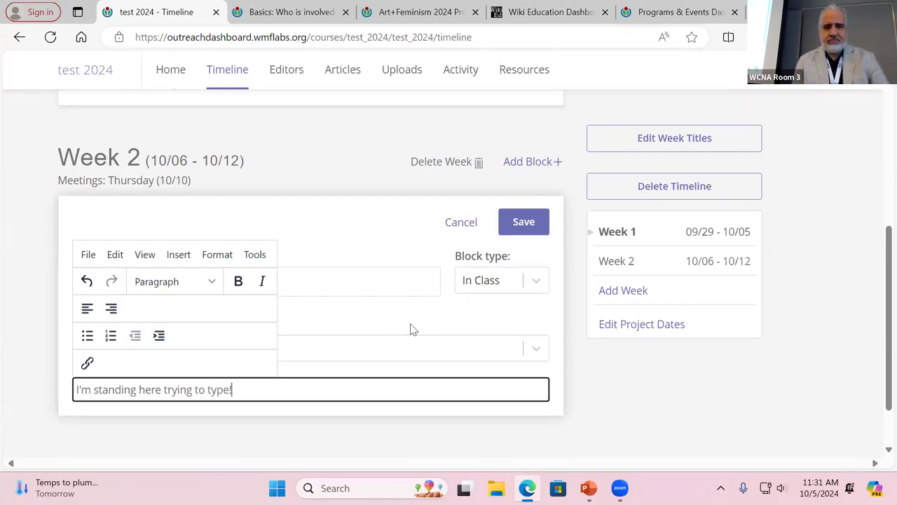
{"action": "left_click", "coordinate": [540, 224]}
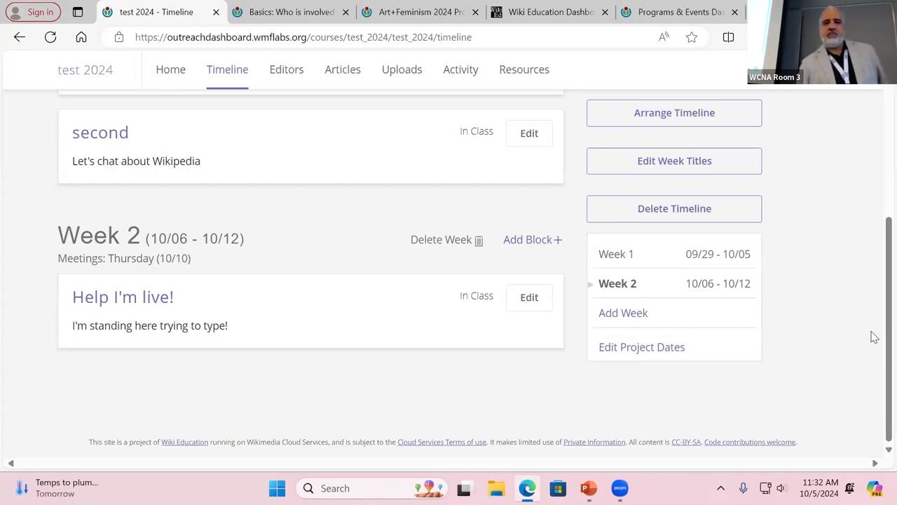
Add another block to Week 2 below "Help I'm live!" and title it "Resource"
{"action": "scroll", "coordinate": [401, 293], "scroll_direction": "up", "scroll_amount": 2}
{"action": "scroll", "coordinate": [398, 293], "scroll_direction": "up", "scroll_amount": 2}
{"action": "scroll", "coordinate": [398, 293], "scroll_direction": "down", "scroll_amount": 3}
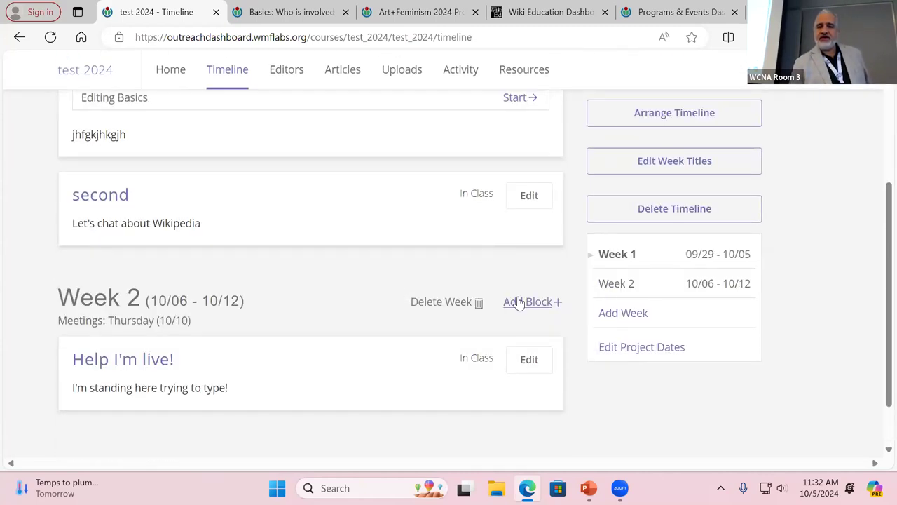
{"action": "left_click", "coordinate": [517, 301]}
{"action": "scroll", "coordinate": [200, 306], "scroll_direction": "up", "scroll_amount": 3}
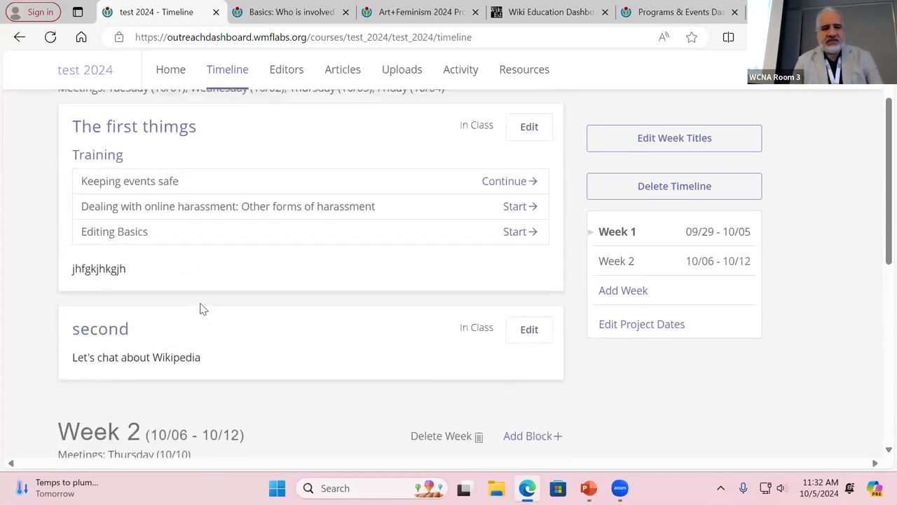
{"action": "scroll", "coordinate": [201, 307], "scroll_direction": "down", "scroll_amount": 4}
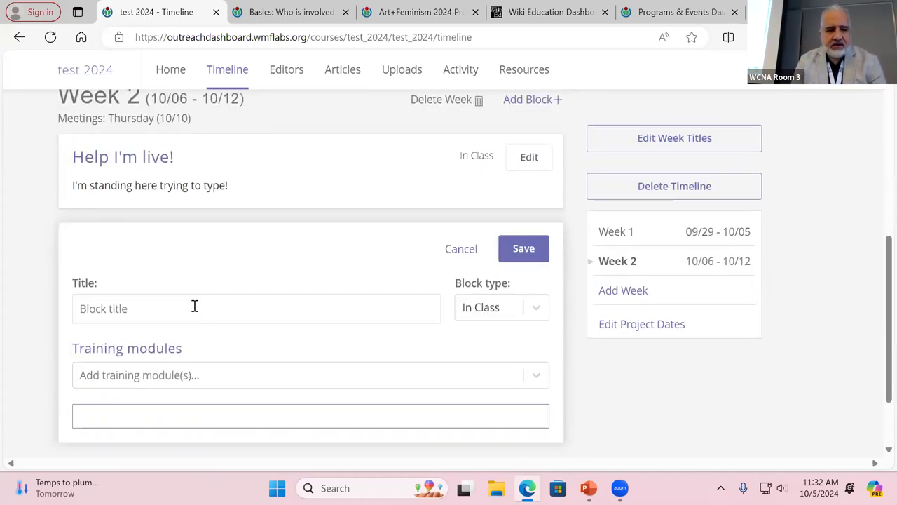
{"action": "left_click", "coordinate": [195, 306]}
{"action": "type", "text": "Res"}
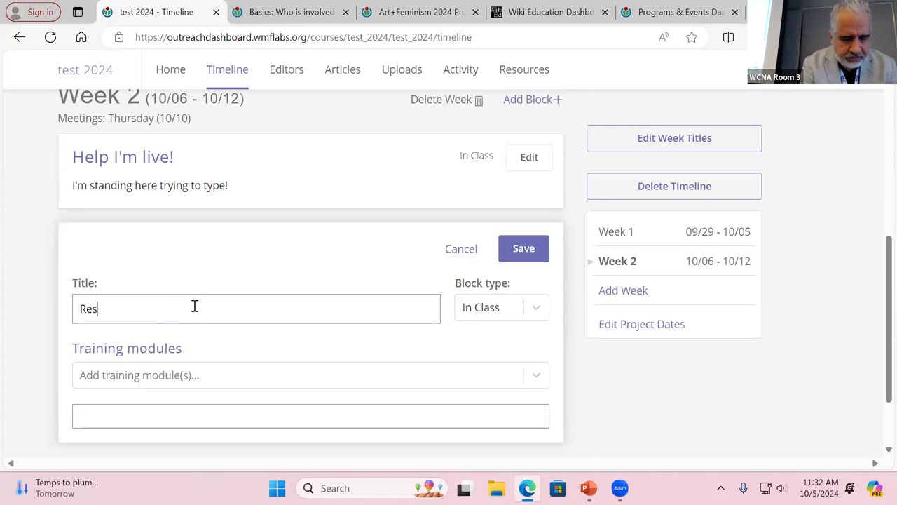
{"action": "type", "text": "ource"}
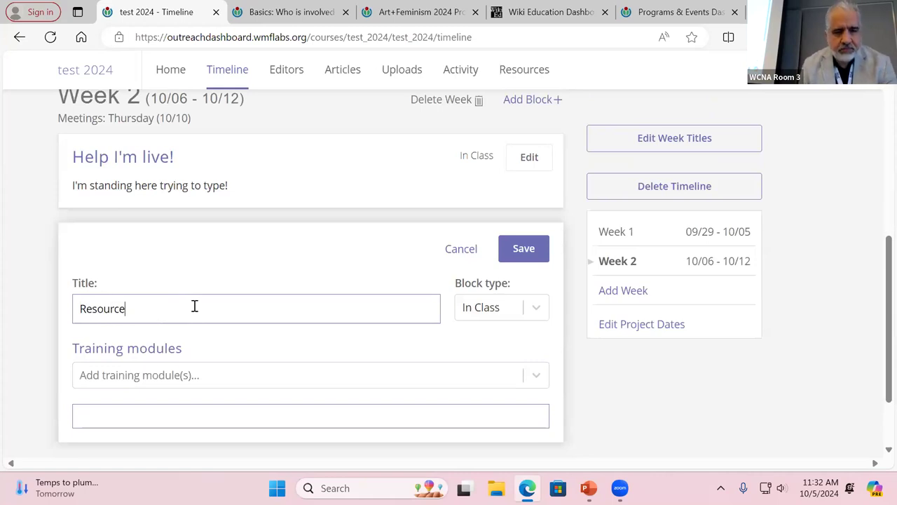
Set the "Resource" block's type to Resources and save the block
{"action": "left_click", "coordinate": [533, 307]}
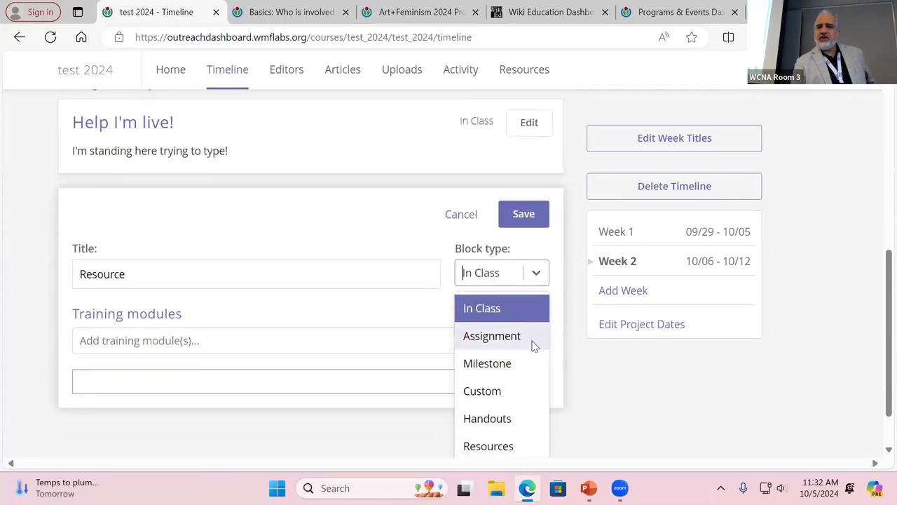
{"action": "left_click", "coordinate": [489, 446]}
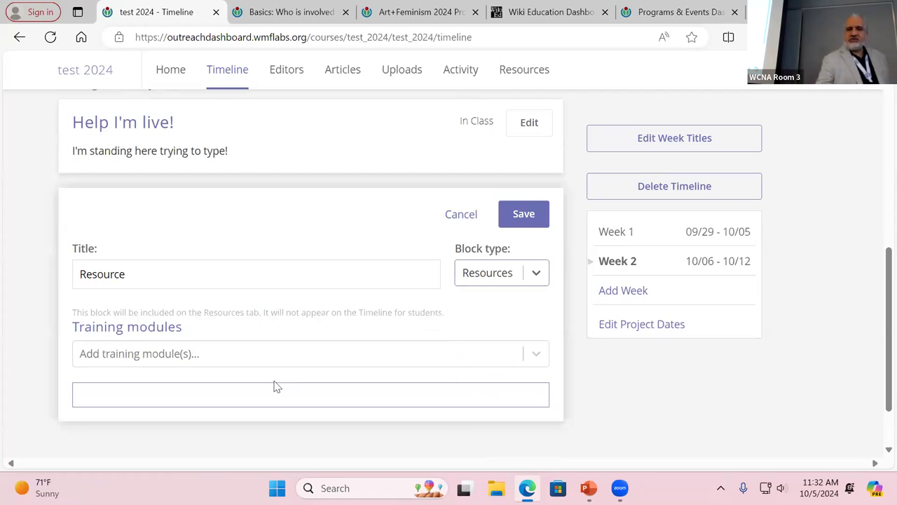
{"action": "left_click", "coordinate": [523, 216]}
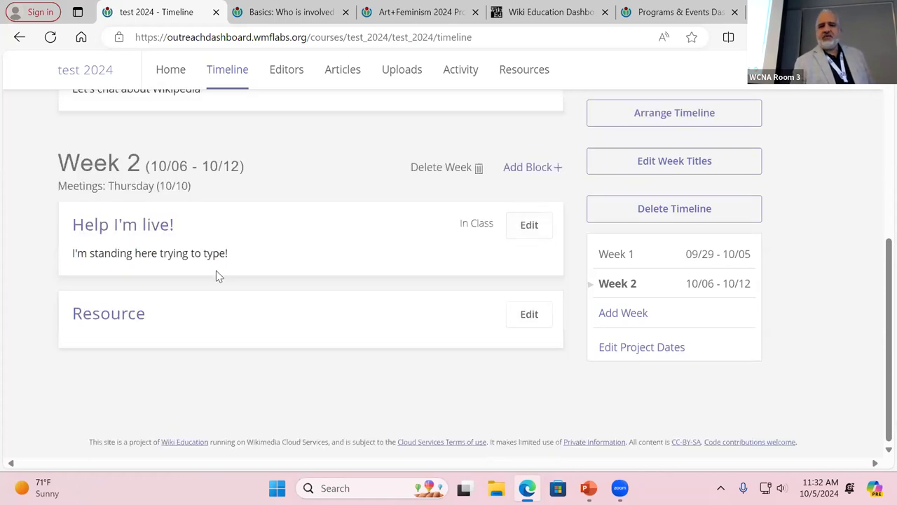
Check the program's Resources page for the assigned training modules and the "Resource" block, and return to the timeline
{"action": "scroll", "coordinate": [201, 327], "scroll_direction": "up", "scroll_amount": 4}
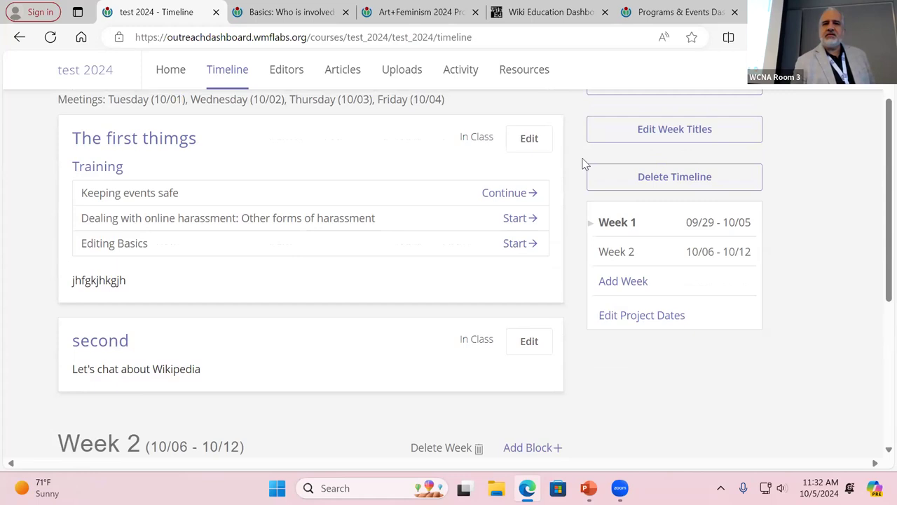
{"action": "left_click", "coordinate": [542, 71]}
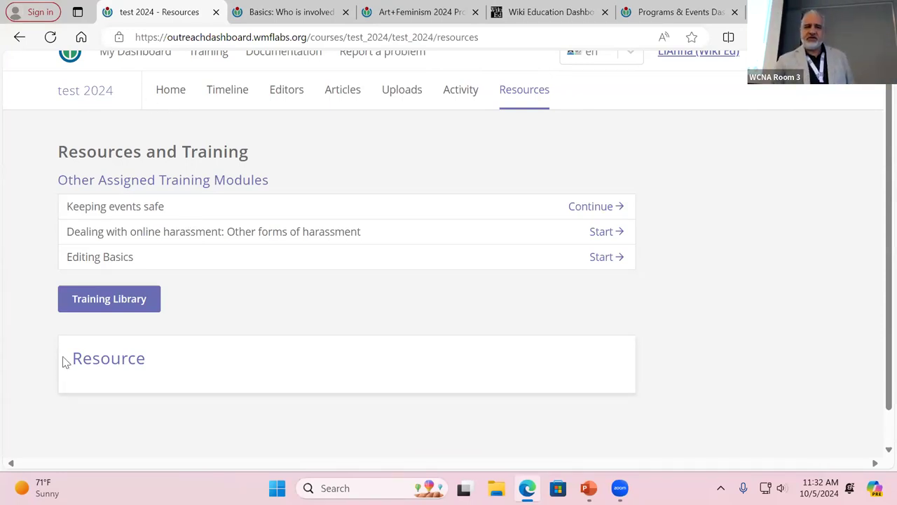
{"action": "scroll", "coordinate": [110, 300], "scroll_direction": "down", "scroll_amount": 1}
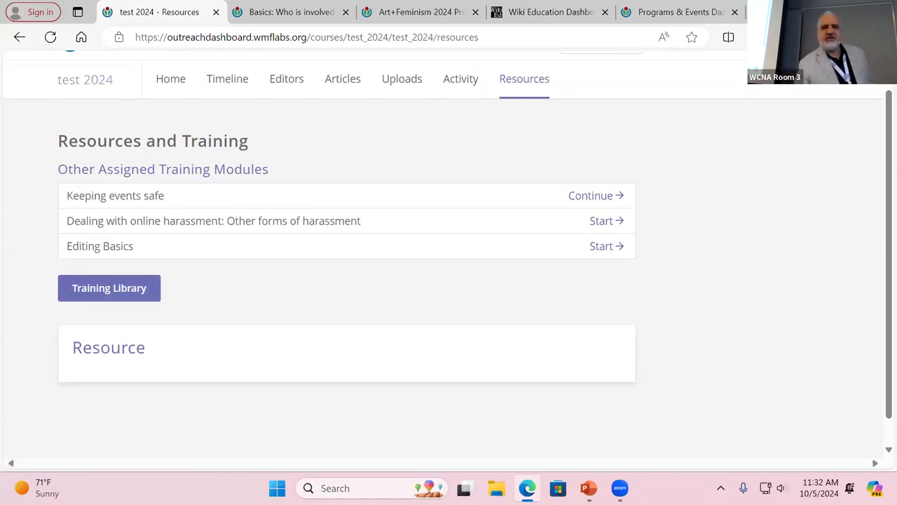
{"action": "left_click", "coordinate": [216, 82]}
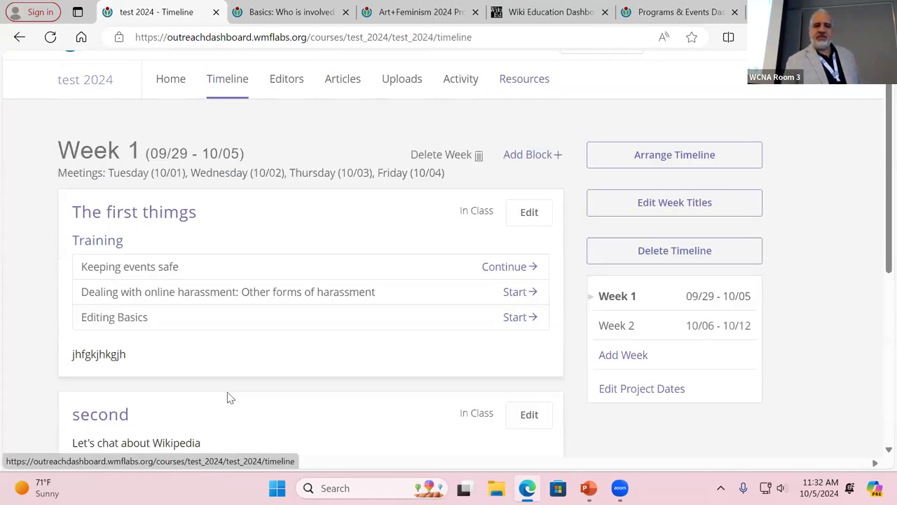
Open the "Keeping events safe" training from the program's Resources page and view its "Purpose of this module" page
{"action": "left_click", "coordinate": [508, 84]}
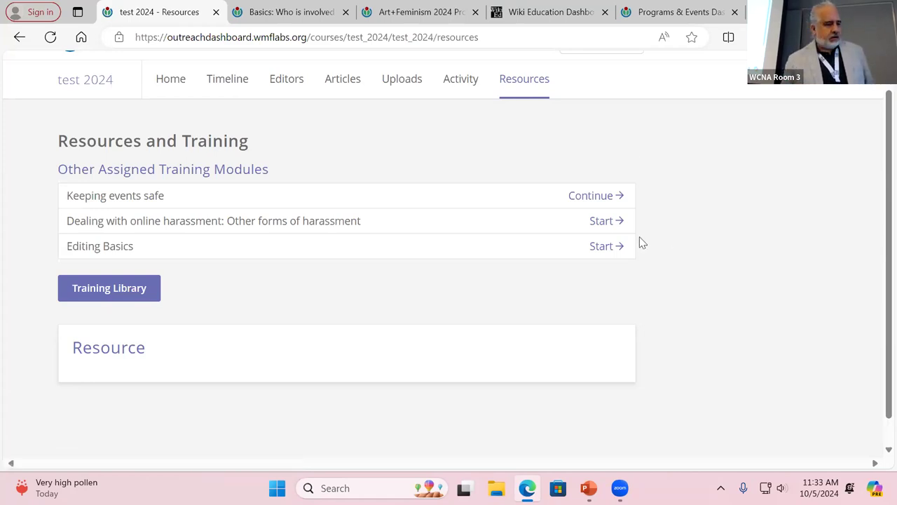
{"action": "left_click", "coordinate": [589, 198]}
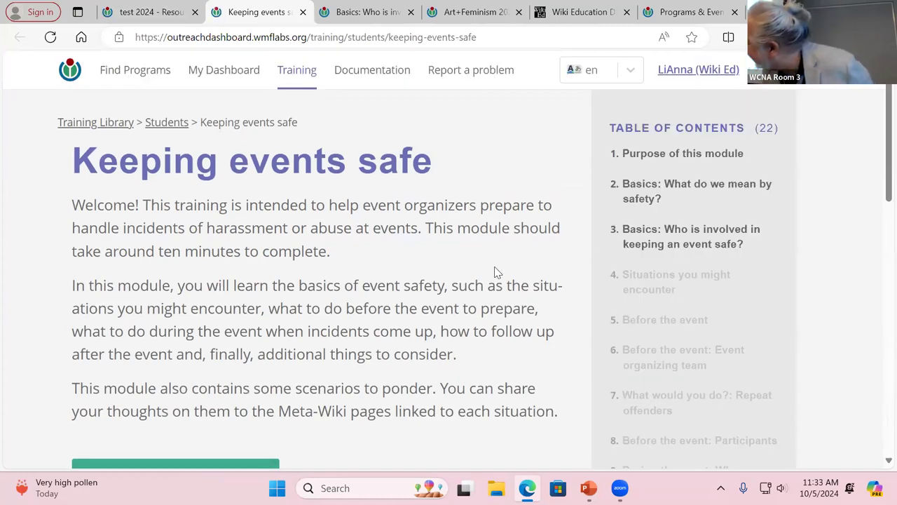
{"action": "left_click", "coordinate": [648, 154]}
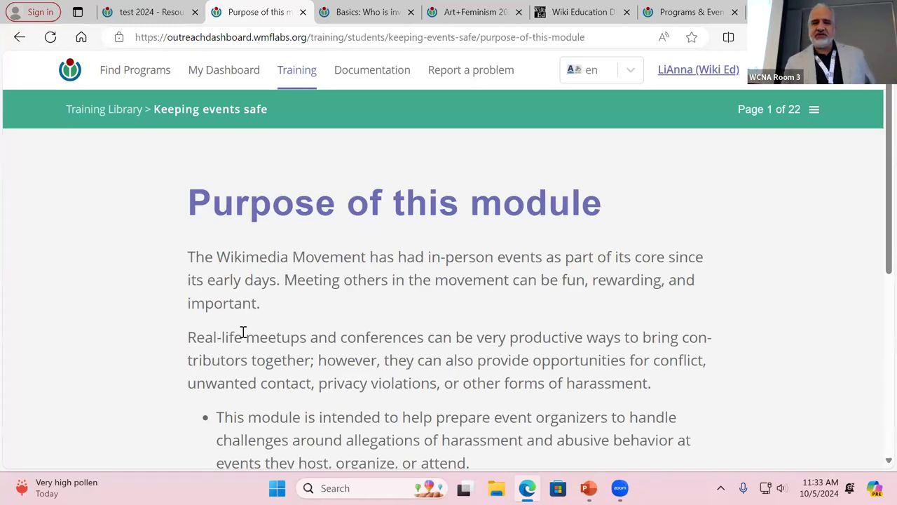
Open the wiki source of the "Purpose of this module" training page on Meta-Wiki and compare it with the Dashboard page
{"action": "scroll", "coordinate": [591, 283], "scroll_direction": "down", "scroll_amount": 5}
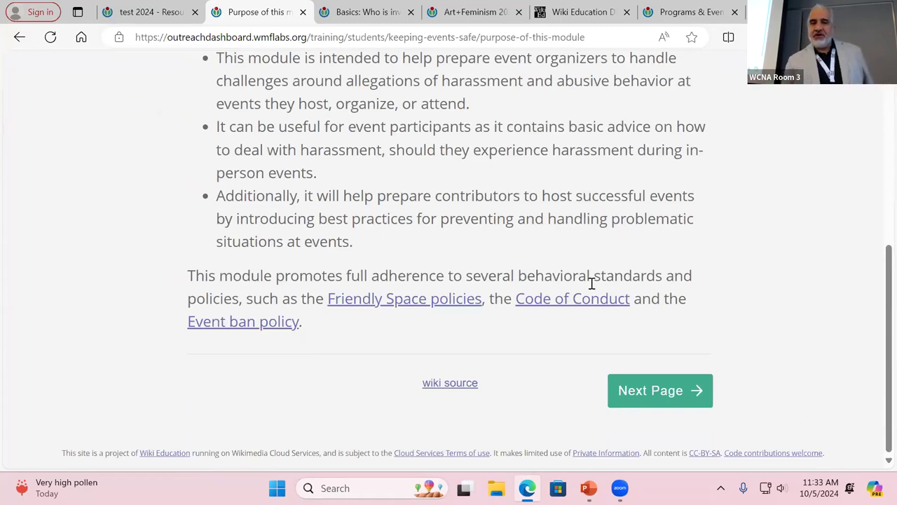
{"action": "left_click", "coordinate": [456, 386]}
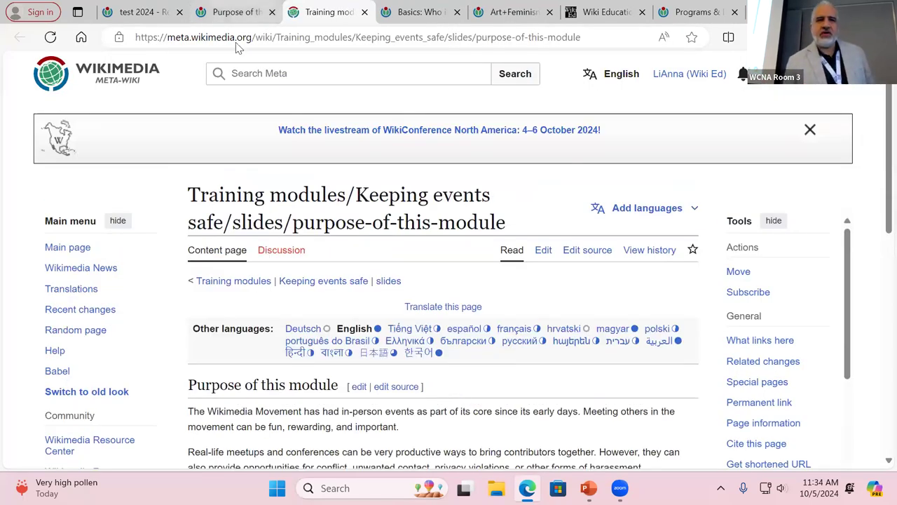
{"action": "left_click", "coordinate": [231, 12]}
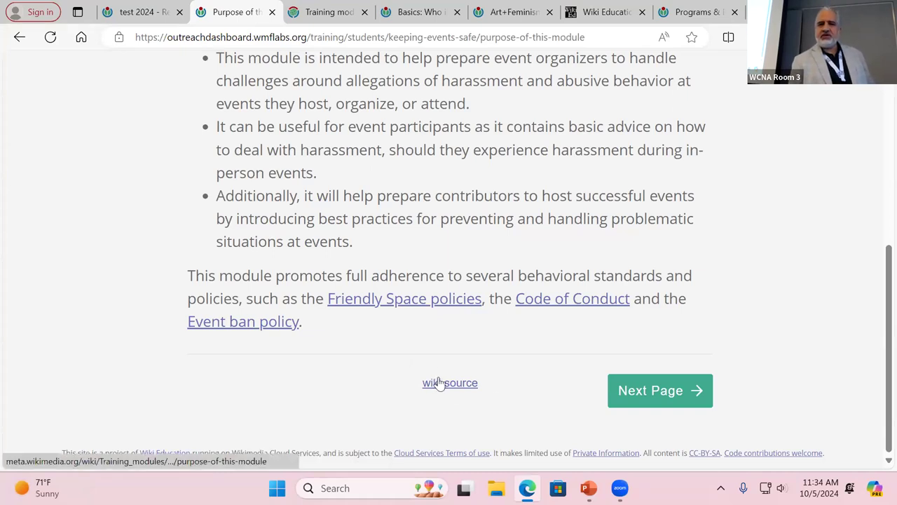
{"action": "left_click", "coordinate": [289, 17]}
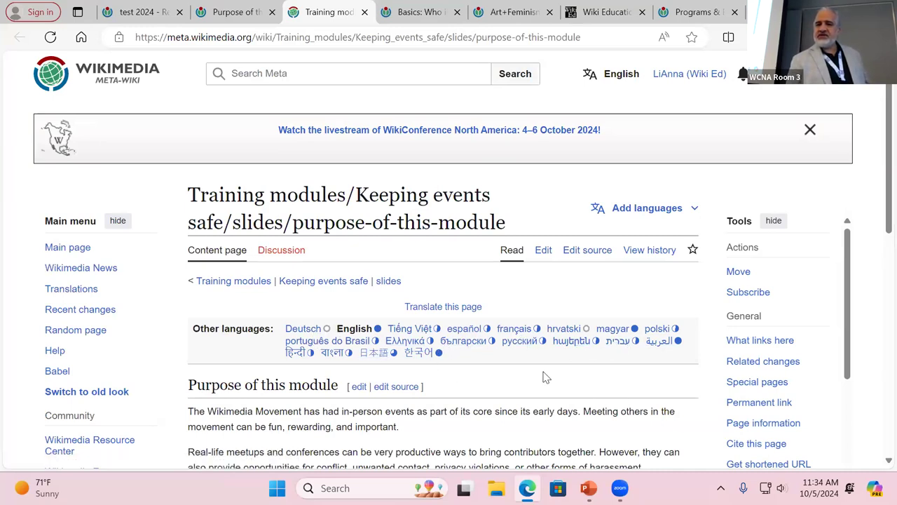
Switch the Meta-Wiki source page to its Deutsch translation and read through the page
{"action": "left_click", "coordinate": [303, 330]}
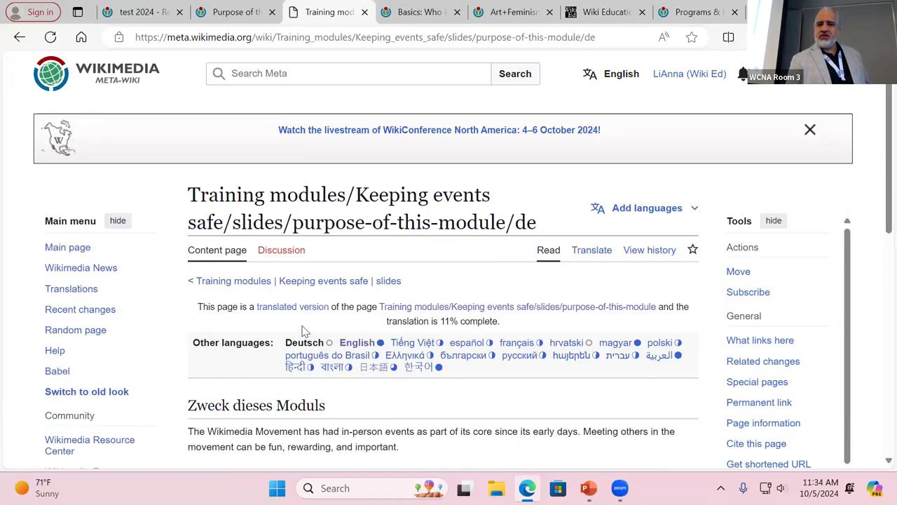
{"action": "scroll", "coordinate": [451, 404], "scroll_direction": "down", "scroll_amount": 2}
{"action": "scroll", "coordinate": [451, 404], "scroll_direction": "down", "scroll_amount": 3}
{"action": "scroll", "coordinate": [451, 403], "scroll_direction": "up", "scroll_amount": 2}
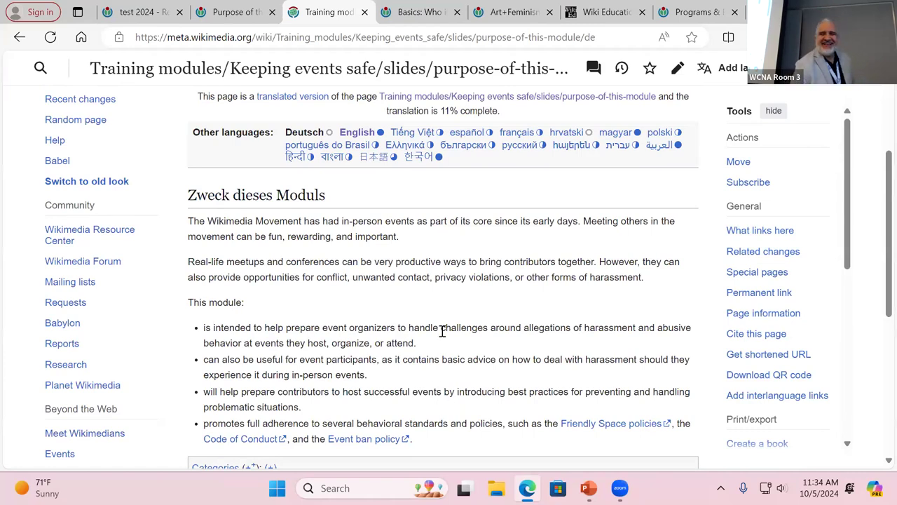
{"action": "scroll", "coordinate": [442, 330], "scroll_direction": "up", "scroll_amount": 1}
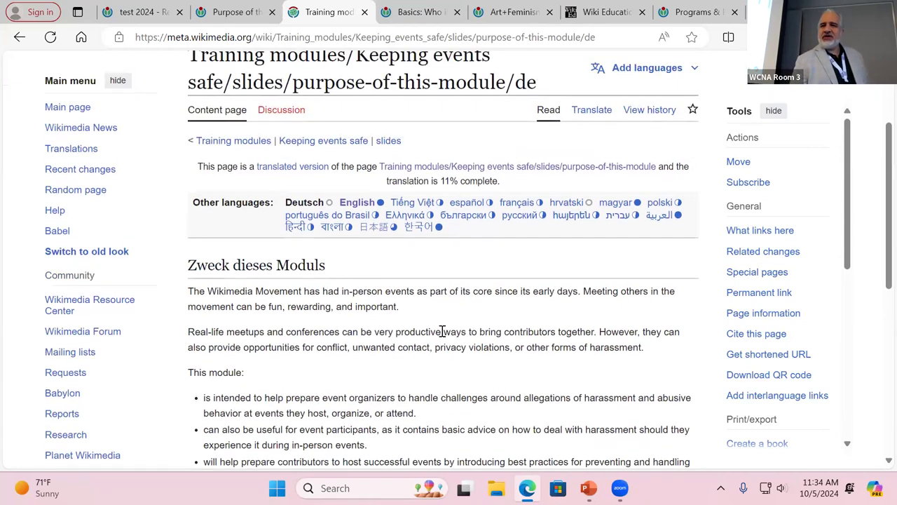
Open the translation tool for the German version of the page and look through all its text units
{"action": "left_click", "coordinate": [593, 110]}
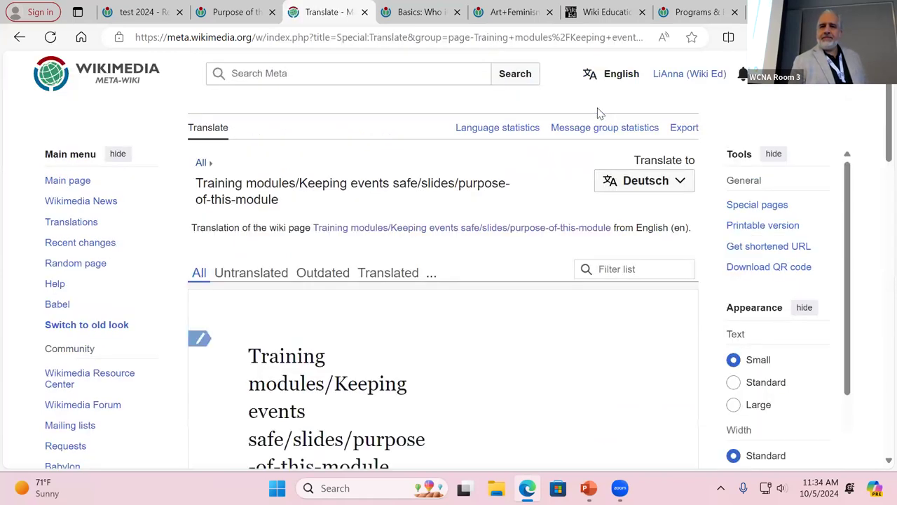
{"action": "scroll", "coordinate": [376, 343], "scroll_direction": "down", "scroll_amount": 3}
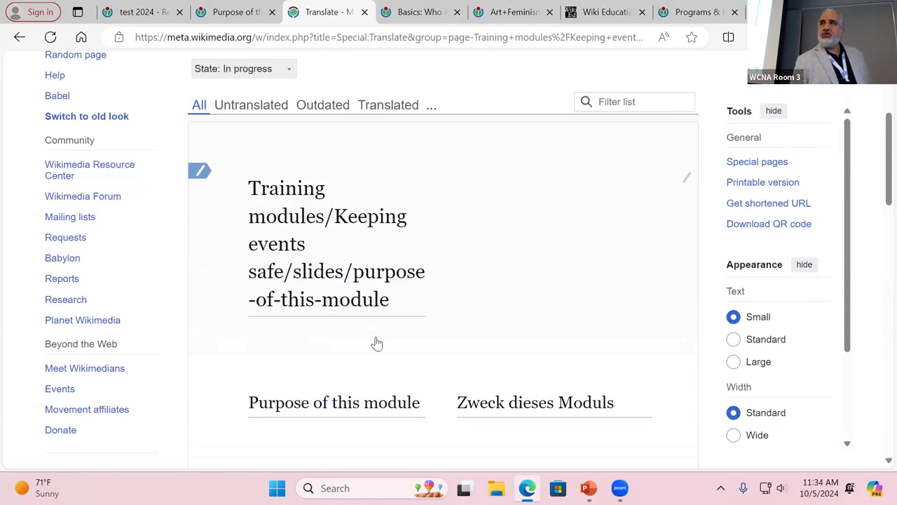
{"action": "scroll", "coordinate": [369, 342], "scroll_direction": "down", "scroll_amount": 5}
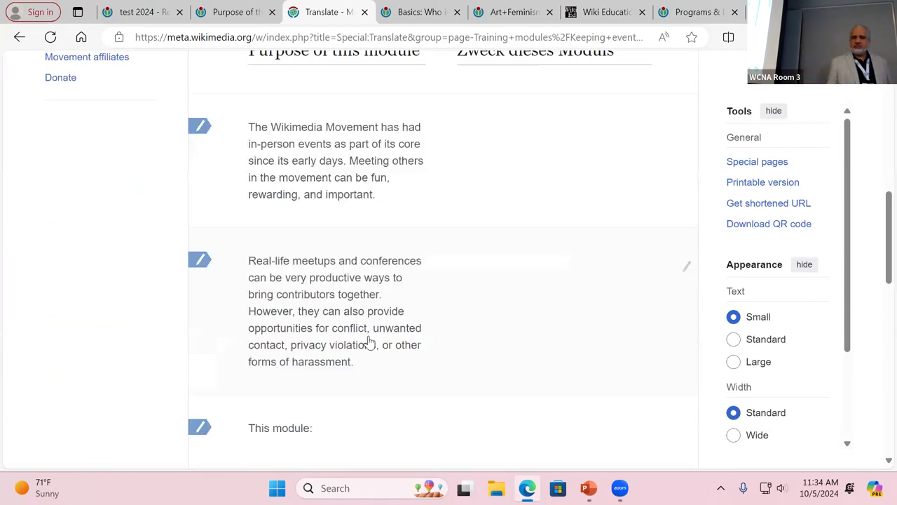
{"action": "scroll", "coordinate": [370, 342], "scroll_direction": "up", "scroll_amount": 6}
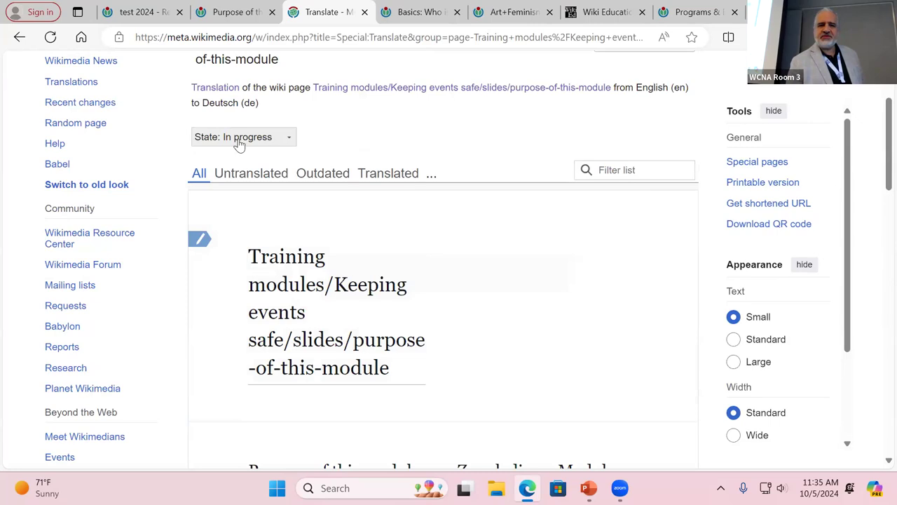
{"action": "scroll", "coordinate": [168, 369], "scroll_direction": "down", "scroll_amount": 15}
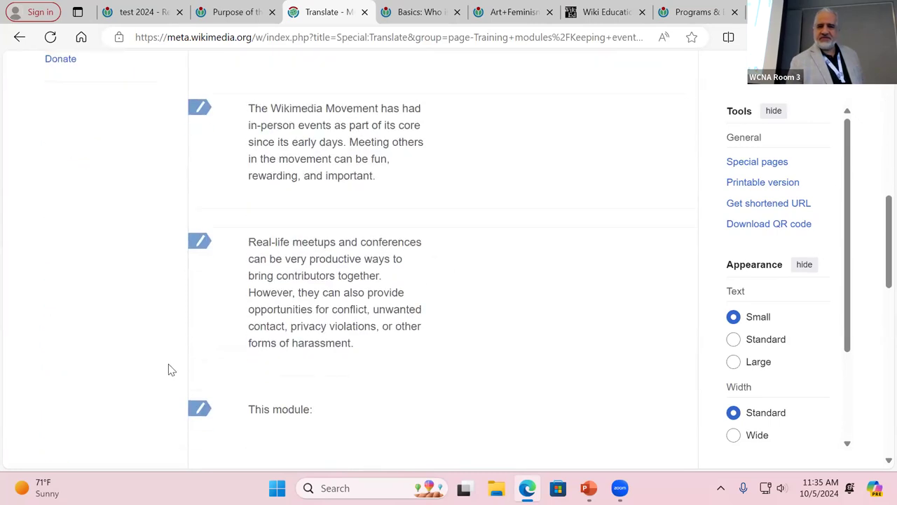
{"action": "scroll", "coordinate": [537, 387], "scroll_direction": "up", "scroll_amount": 10}
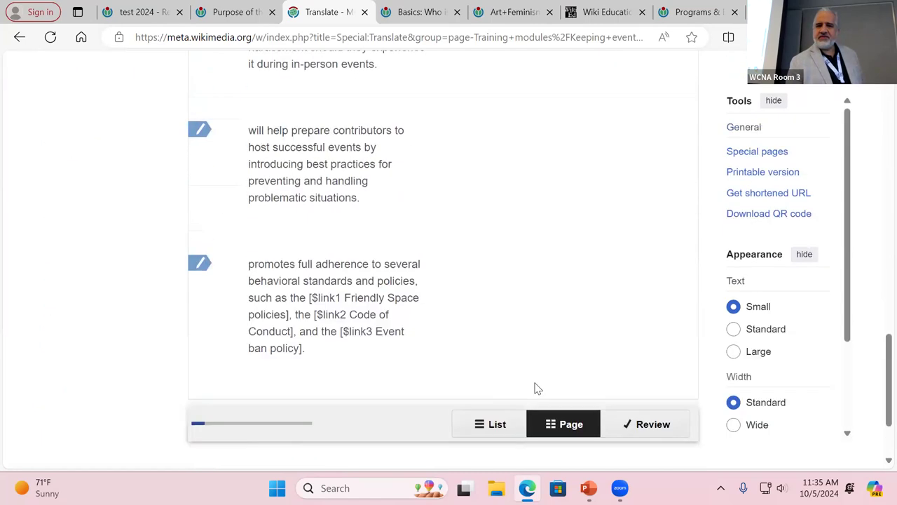
{"action": "scroll", "coordinate": [537, 387], "scroll_direction": "up", "scroll_amount": 5}
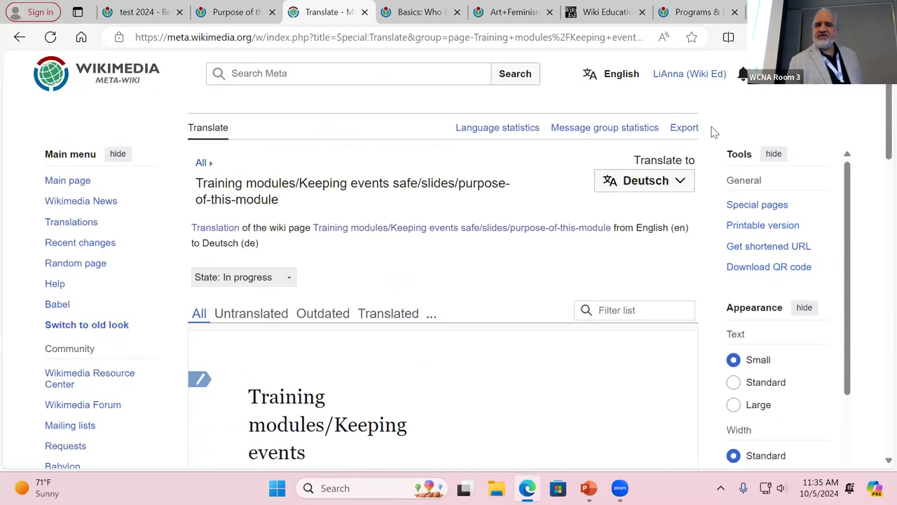
Check the target language setting and the available translation states for the German version
{"action": "left_click", "coordinate": [679, 181]}
{"action": "left_click", "coordinate": [680, 182]}
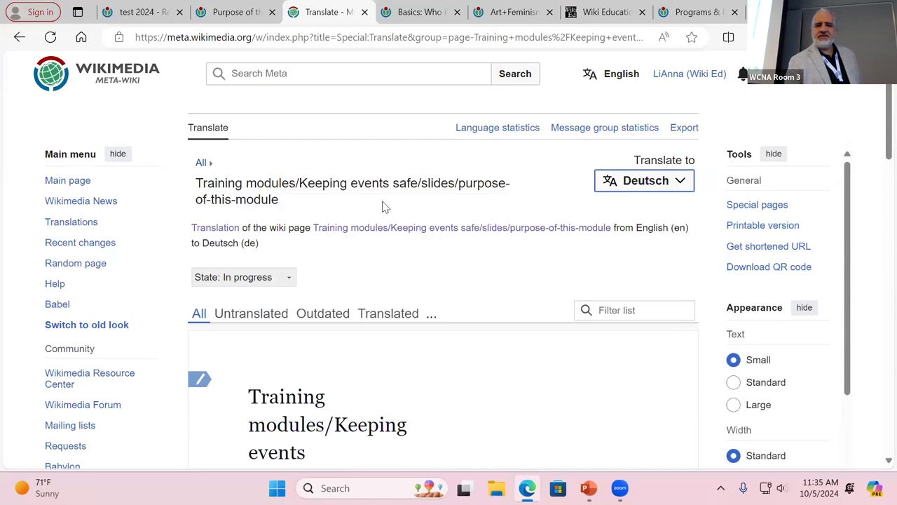
{"action": "left_click", "coordinate": [281, 278]}
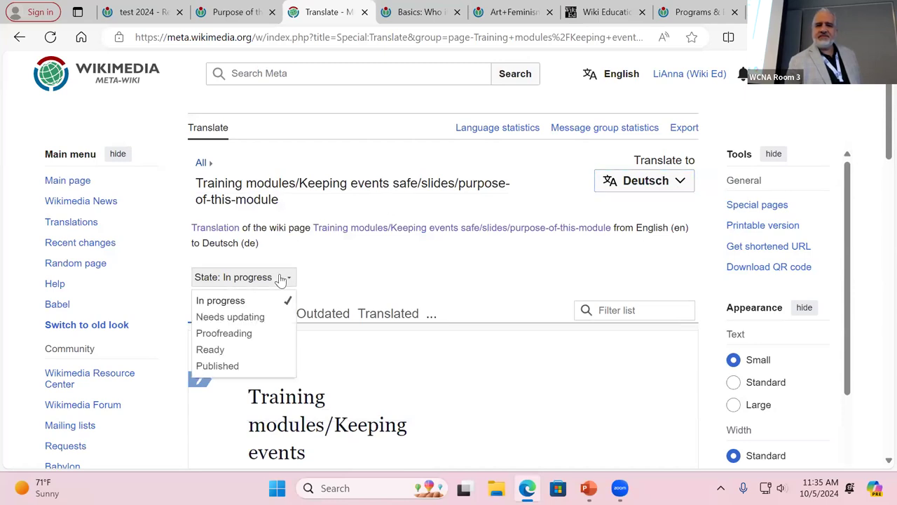
{"action": "left_click", "coordinate": [534, 267]}
{"action": "scroll", "coordinate": [792, 405], "scroll_direction": "down", "scroll_amount": 2}
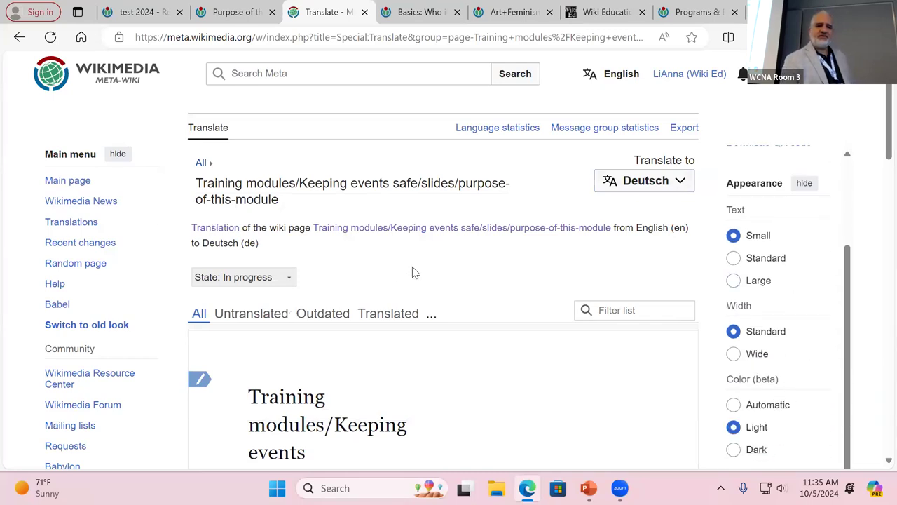
Show only the Translated units of the German version and review them
{"action": "left_click", "coordinate": [403, 315]}
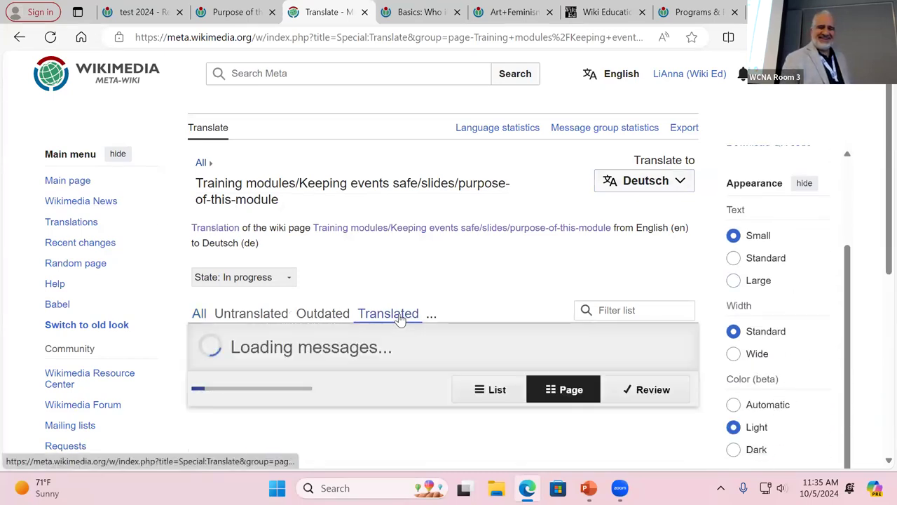
{"action": "scroll", "coordinate": [436, 270], "scroll_direction": "down", "scroll_amount": 5}
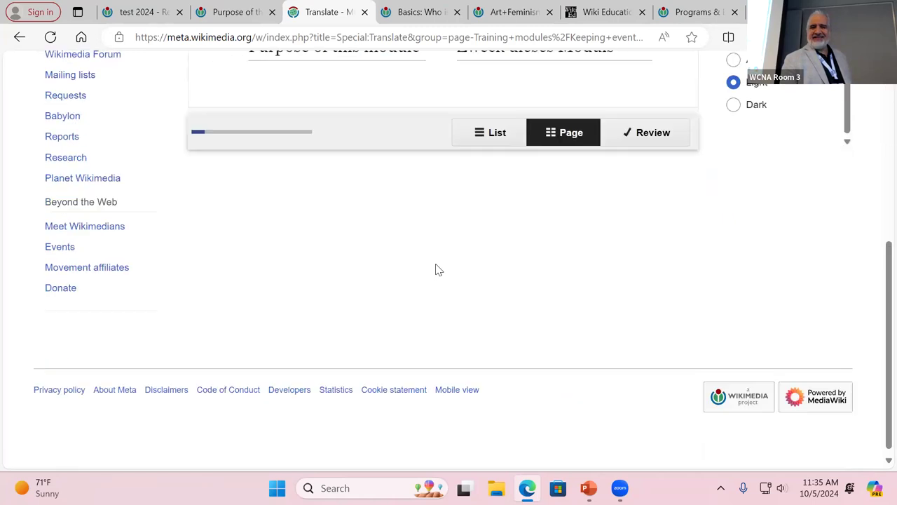
{"action": "scroll", "coordinate": [435, 270], "scroll_direction": "up", "scroll_amount": 3}
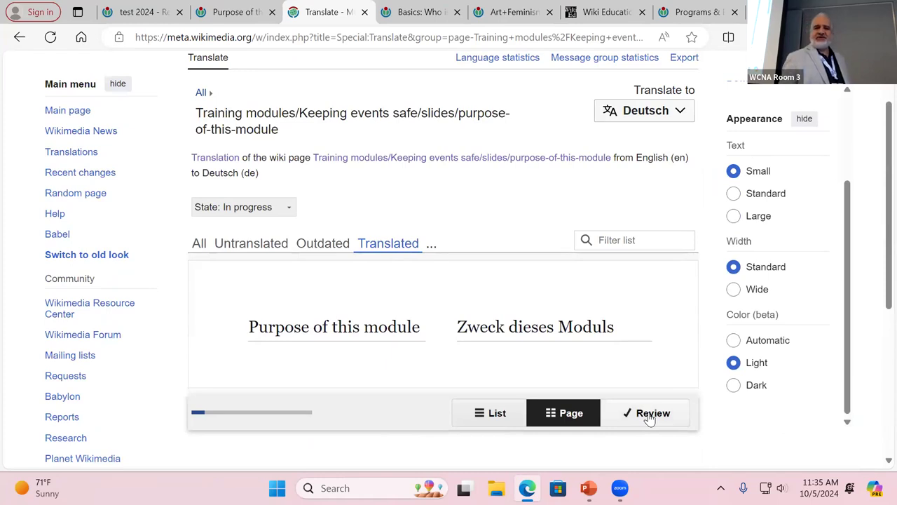
{"action": "scroll", "coordinate": [352, 150], "scroll_direction": "down", "scroll_amount": 1}
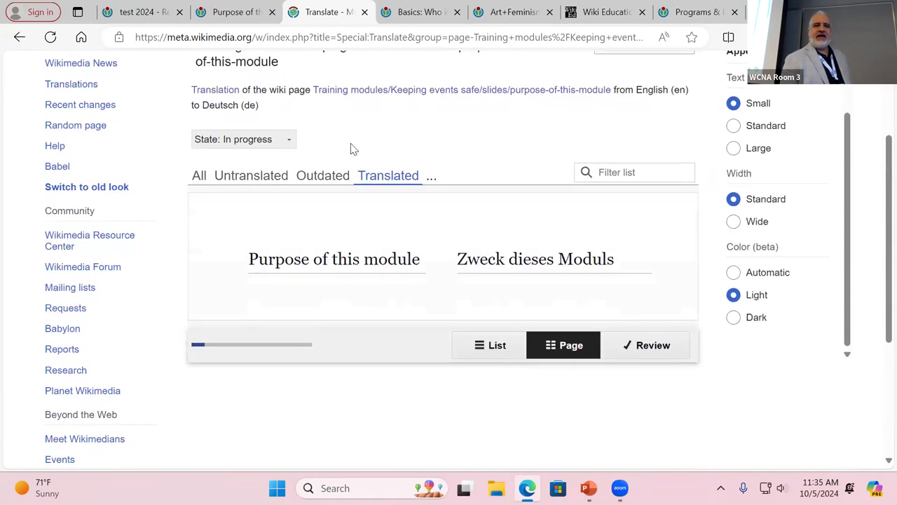
{"action": "scroll", "coordinate": [353, 147], "scroll_direction": "up", "scroll_amount": 2}
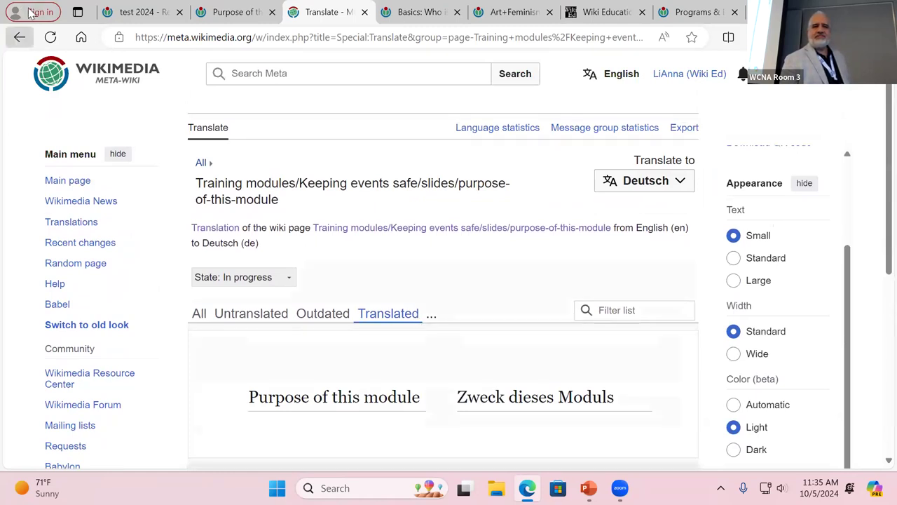
Return to the English source page on Meta-Wiki, open its magyar translation and read through it
{"action": "right_click", "coordinate": [20, 37]}
{"action": "left_click", "coordinate": [36, 85]}
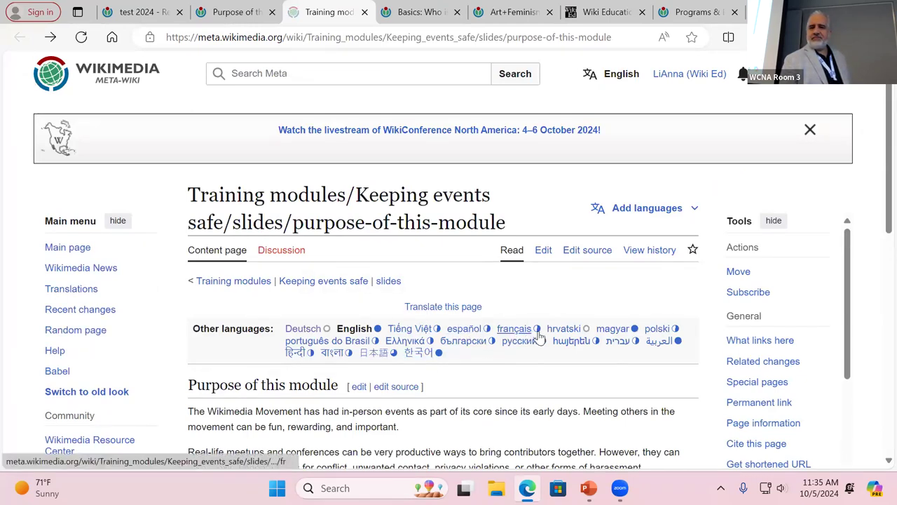
{"action": "left_click", "coordinate": [613, 329]}
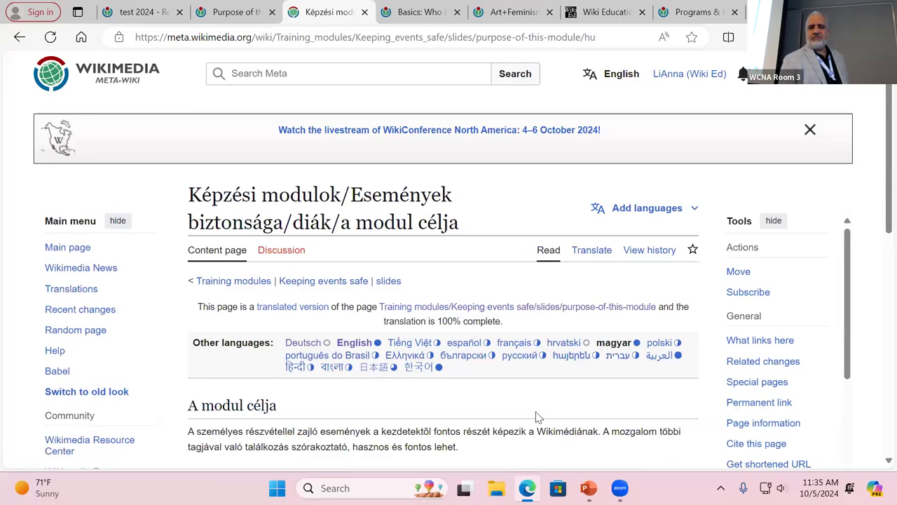
{"action": "scroll", "coordinate": [598, 467], "scroll_direction": "down", "scroll_amount": 2}
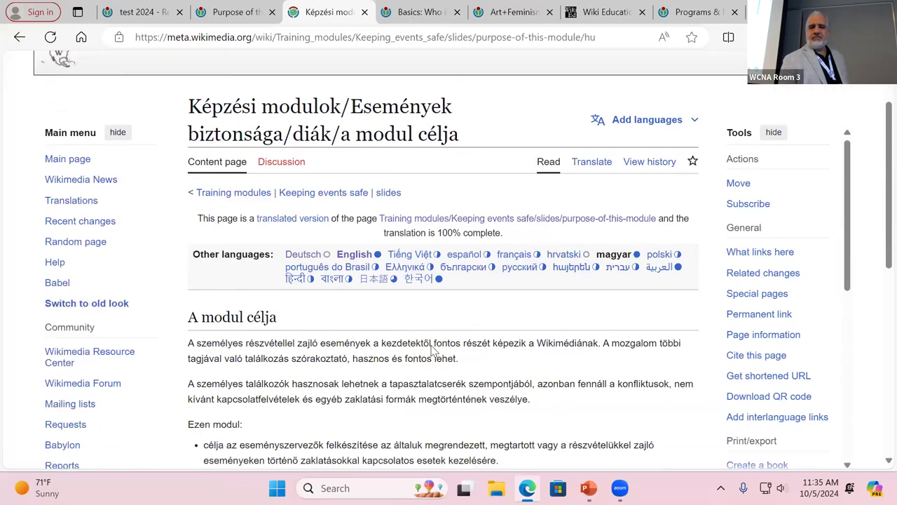
{"action": "scroll", "coordinate": [433, 349], "scroll_direction": "down", "scroll_amount": 5}
{"action": "scroll", "coordinate": [431, 351], "scroll_direction": "up", "scroll_amount": 3}
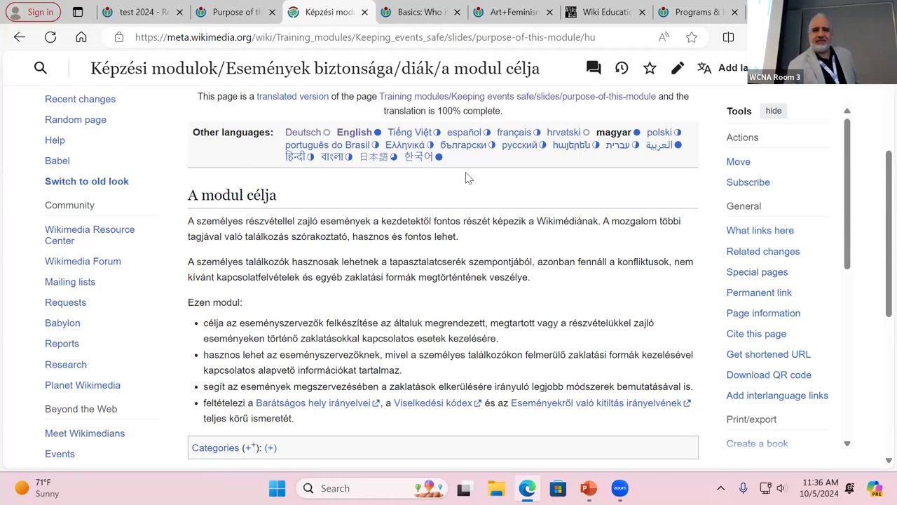
{"action": "scroll", "coordinate": [468, 179], "scroll_direction": "up", "scroll_amount": 2}
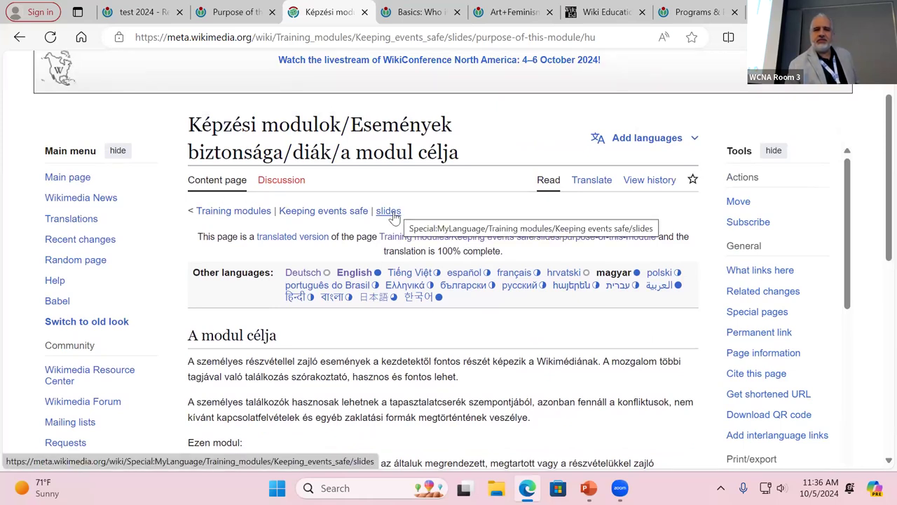
Return to the Keeping events safe training's "Purpose of this module" page and look through the list of languages it can be shown in
{"action": "left_click", "coordinate": [235, 14]}
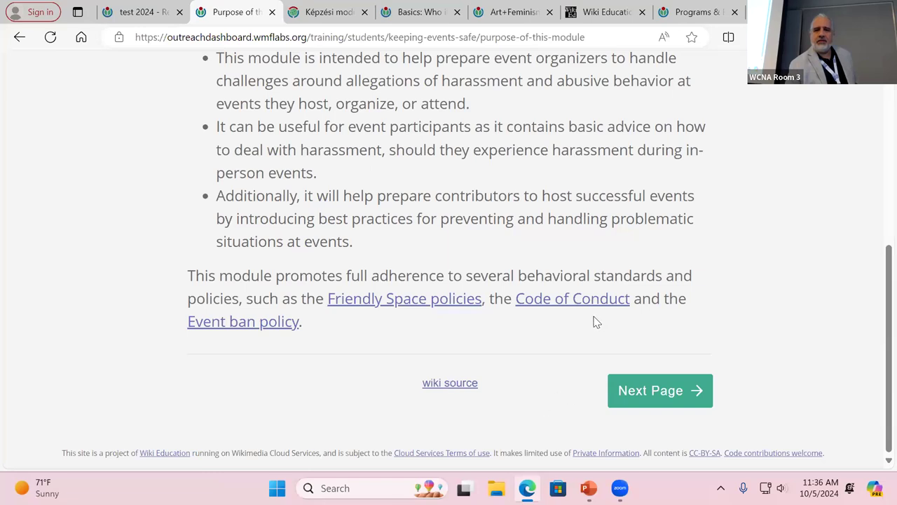
{"action": "scroll", "coordinate": [593, 320], "scroll_direction": "up", "scroll_amount": 3}
{"action": "scroll", "coordinate": [593, 320], "scroll_direction": "up", "scroll_amount": 2}
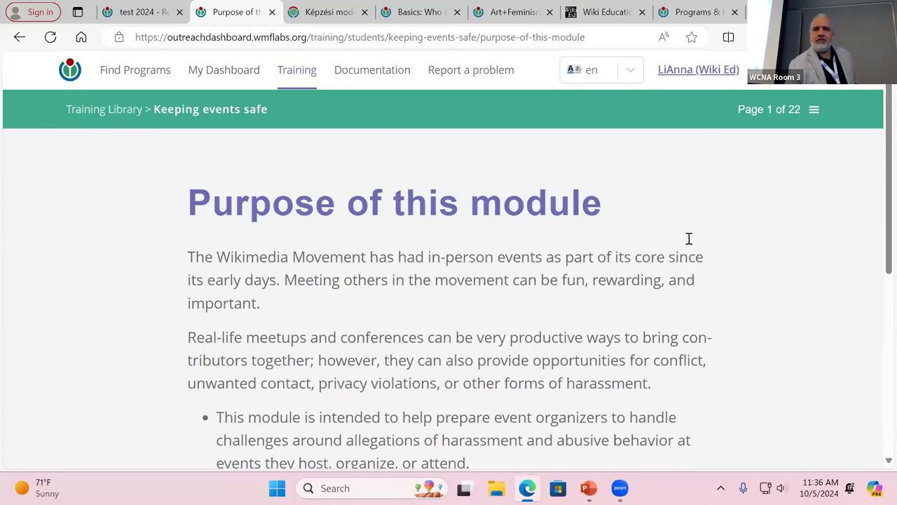
{"action": "left_click", "coordinate": [633, 76]}
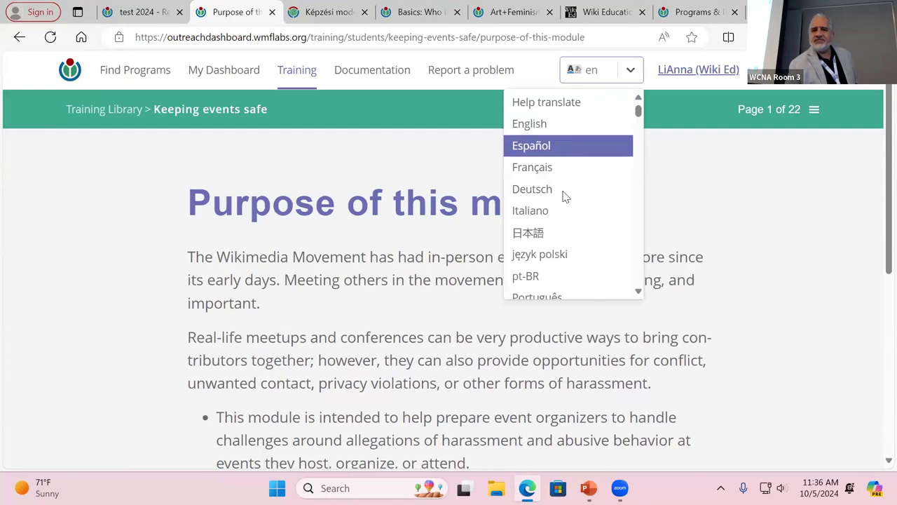
{"action": "scroll", "coordinate": [554, 268], "scroll_direction": "down", "scroll_amount": 2}
{"action": "scroll", "coordinate": [553, 267], "scroll_direction": "up", "scroll_amount": 2}
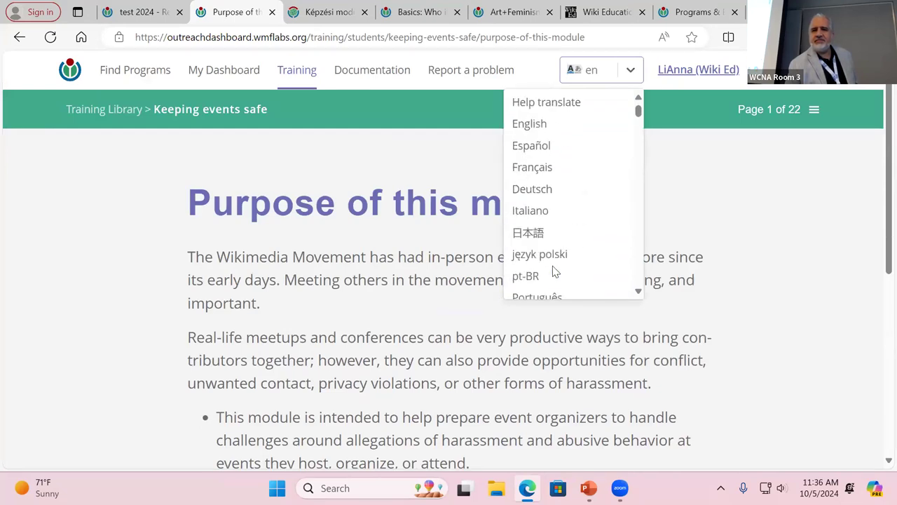
{"action": "scroll", "coordinate": [552, 267], "scroll_direction": "down", "scroll_amount": 1}
{"action": "scroll", "coordinate": [552, 269], "scroll_direction": "down", "scroll_amount": 4}
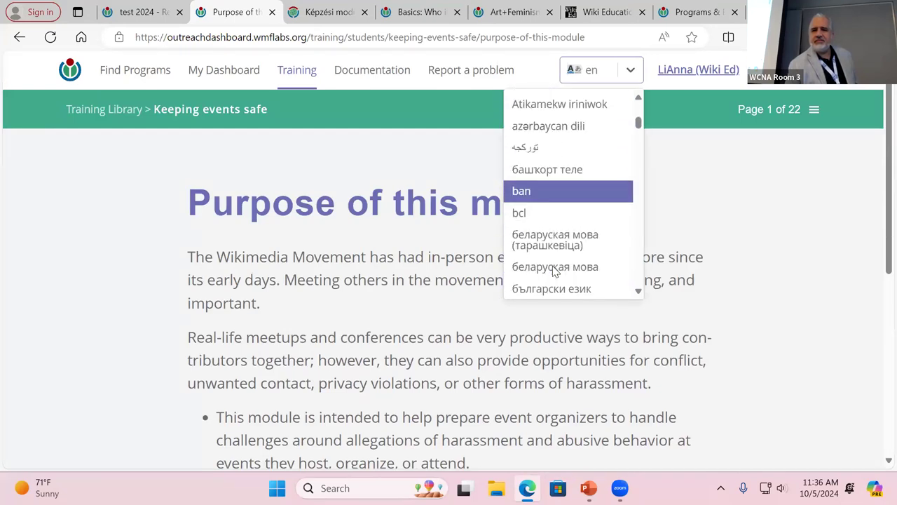
{"action": "scroll", "coordinate": [554, 271], "scroll_direction": "down", "scroll_amount": 3}
{"action": "scroll", "coordinate": [554, 271], "scroll_direction": "down", "scroll_amount": 4}
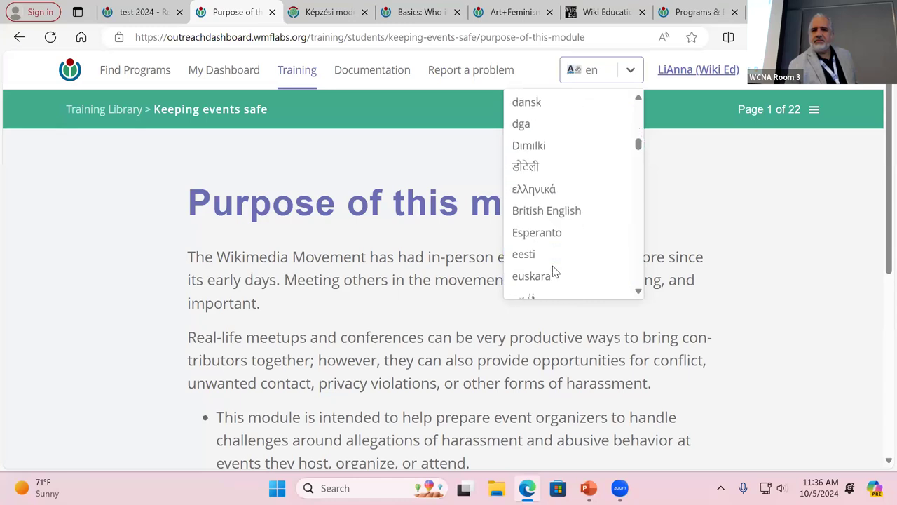
{"action": "scroll", "coordinate": [553, 267], "scroll_direction": "down", "scroll_amount": 2}
{"action": "scroll", "coordinate": [553, 271], "scroll_direction": "down", "scroll_amount": 7}
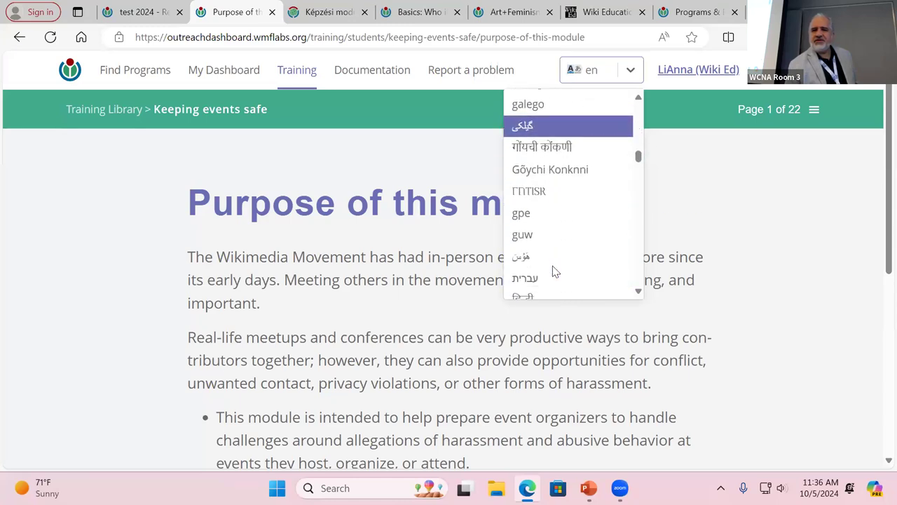
{"action": "scroll", "coordinate": [552, 270], "scroll_direction": "up", "scroll_amount": 3}
{"action": "scroll", "coordinate": [554, 271], "scroll_direction": "down", "scroll_amount": 7}
{"action": "scroll", "coordinate": [554, 271], "scroll_direction": "down", "scroll_amount": 5}
{"action": "scroll", "coordinate": [554, 271], "scroll_direction": "up", "scroll_amount": 4}
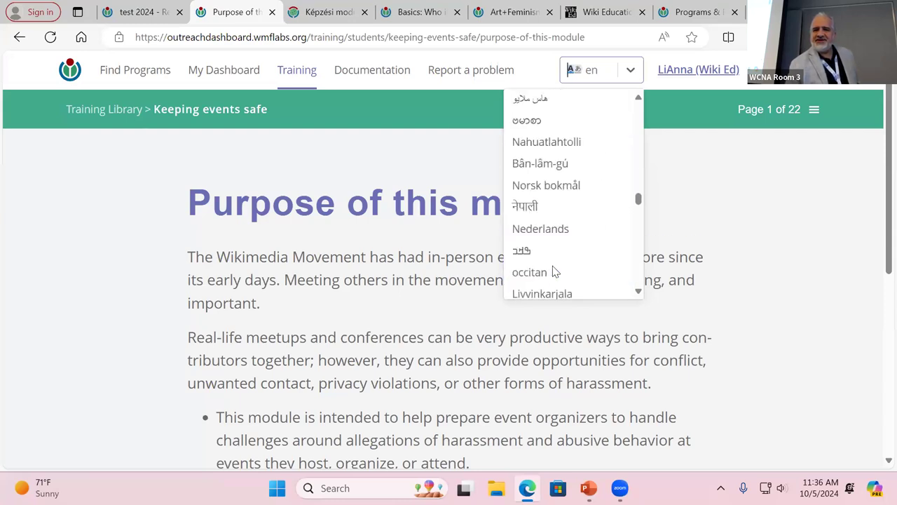
{"action": "scroll", "coordinate": [554, 271], "scroll_direction": "up", "scroll_amount": 3}
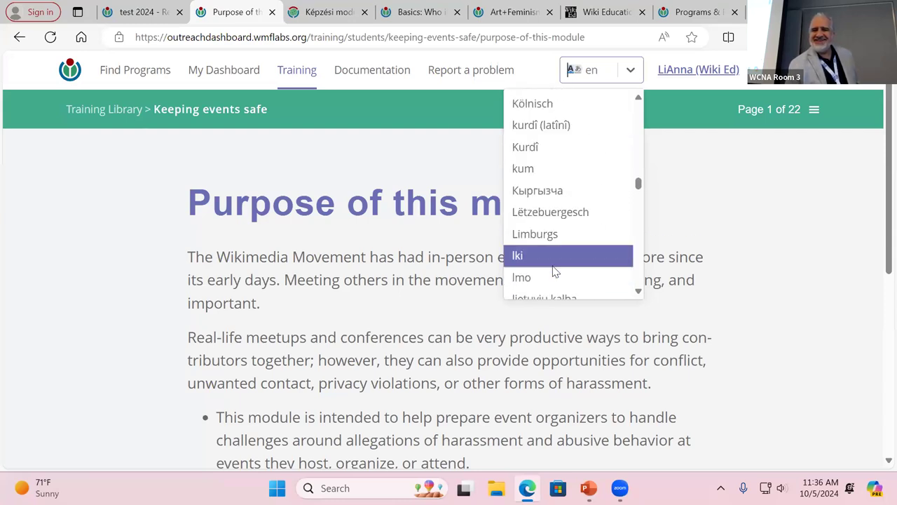
{"action": "scroll", "coordinate": [516, 259], "scroll_direction": "down", "scroll_amount": 4}
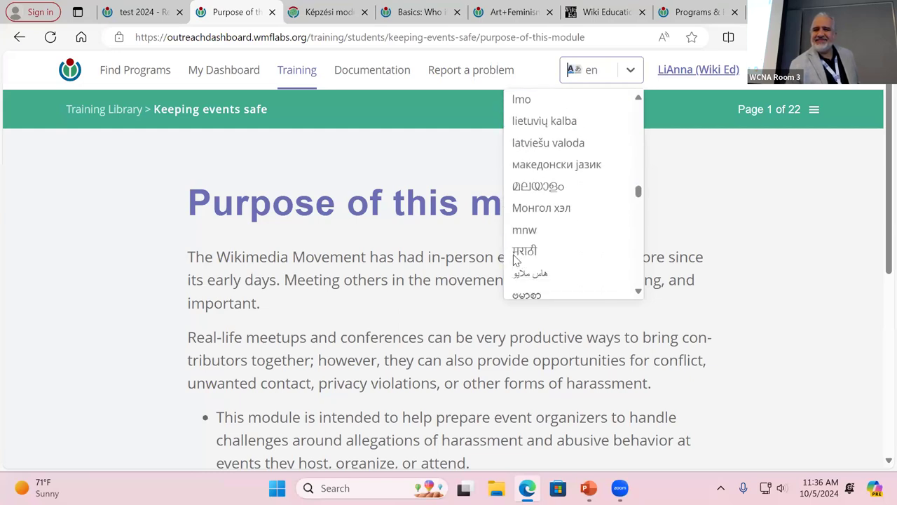
{"action": "scroll", "coordinate": [516, 260], "scroll_direction": "down", "scroll_amount": 4}
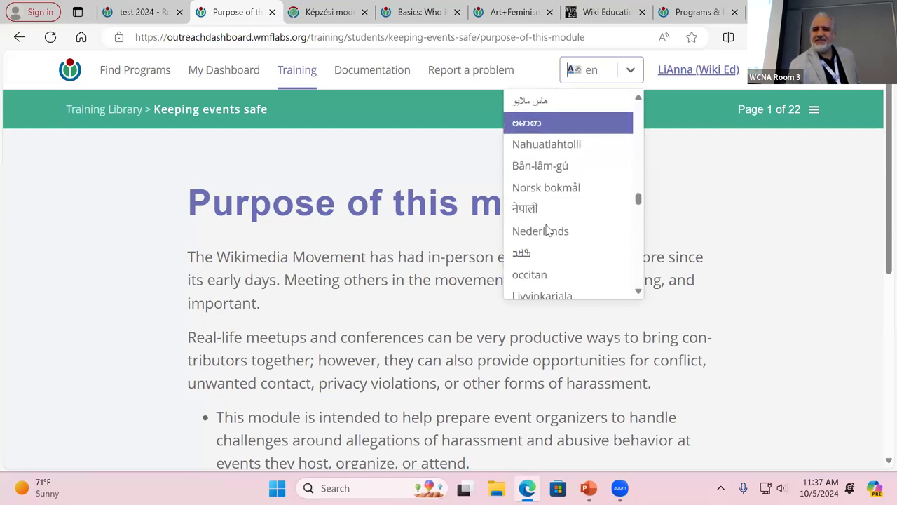
{"action": "left_click_drag", "start_coordinate": [642, 203], "coordinate": [648, 93]}
{"action": "scroll", "coordinate": [605, 148], "scroll_direction": "up", "scroll_amount": 1}
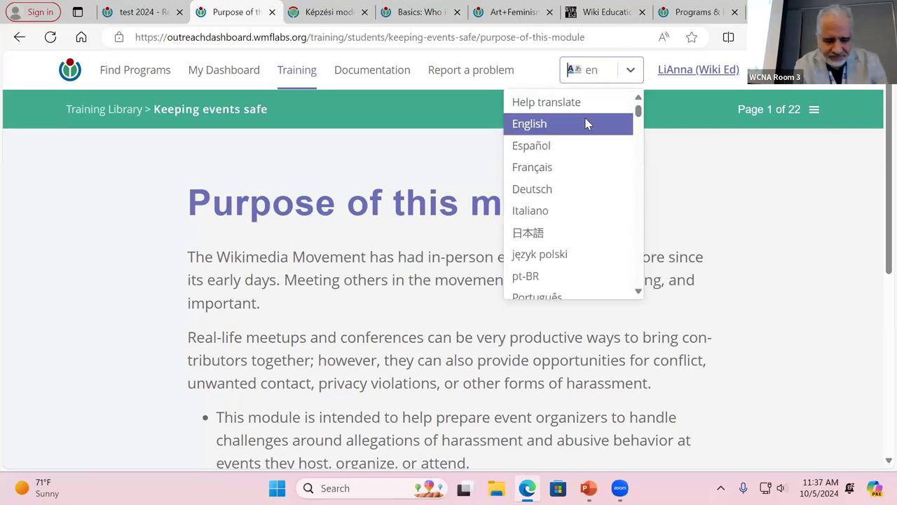
Filter the language list by "m" and switch the training page to magyar
{"action": "type", "text": "ma"}
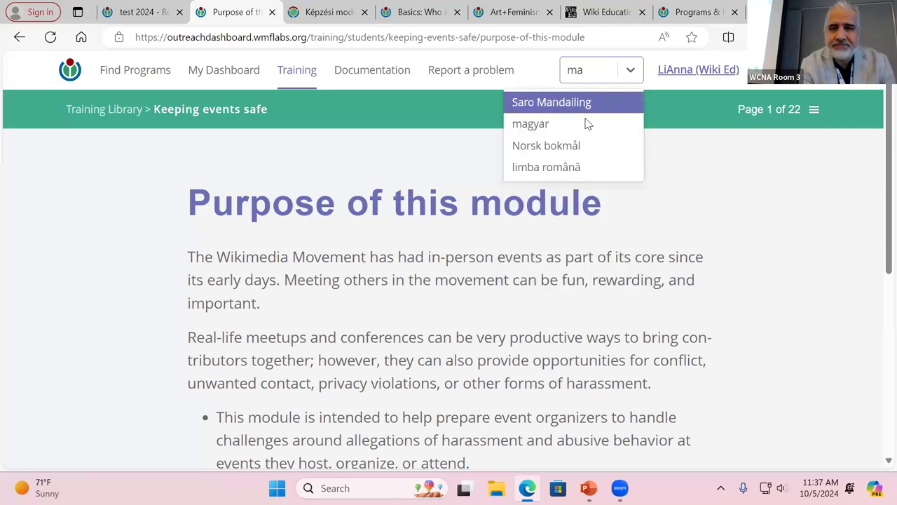
{"action": "key", "text": "BackSpace"}
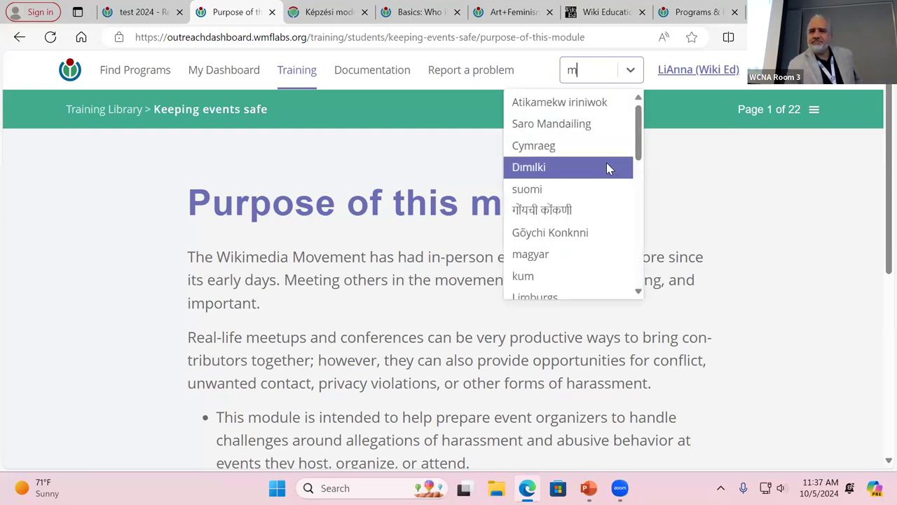
{"action": "scroll", "coordinate": [607, 162], "scroll_direction": "down", "scroll_amount": 1}
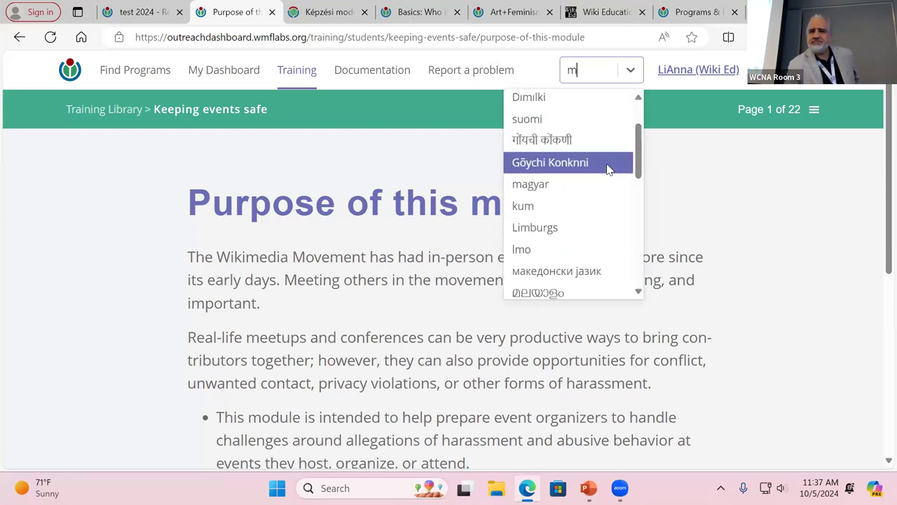
{"action": "left_click", "coordinate": [564, 183]}
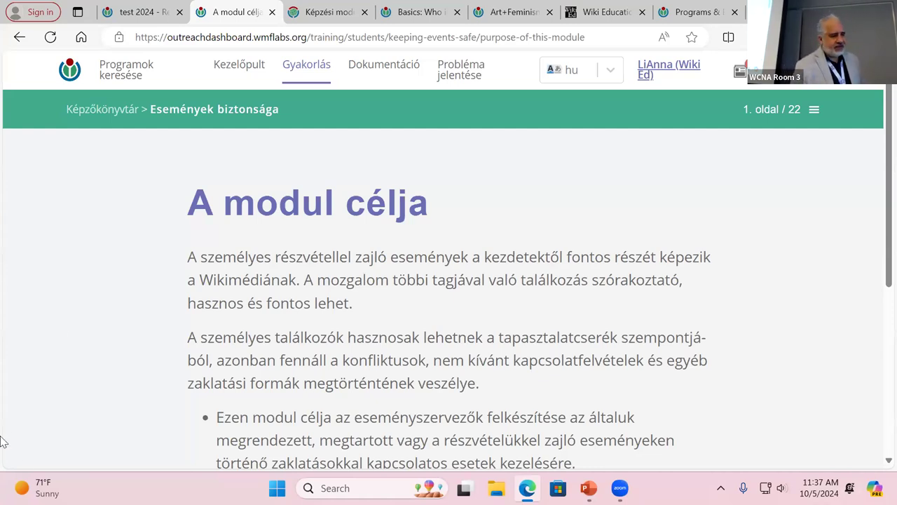
{"action": "scroll", "coordinate": [126, 294], "scroll_direction": "down", "scroll_amount": 1}
{"action": "scroll", "coordinate": [126, 294], "scroll_direction": "up", "scroll_amount": 1}
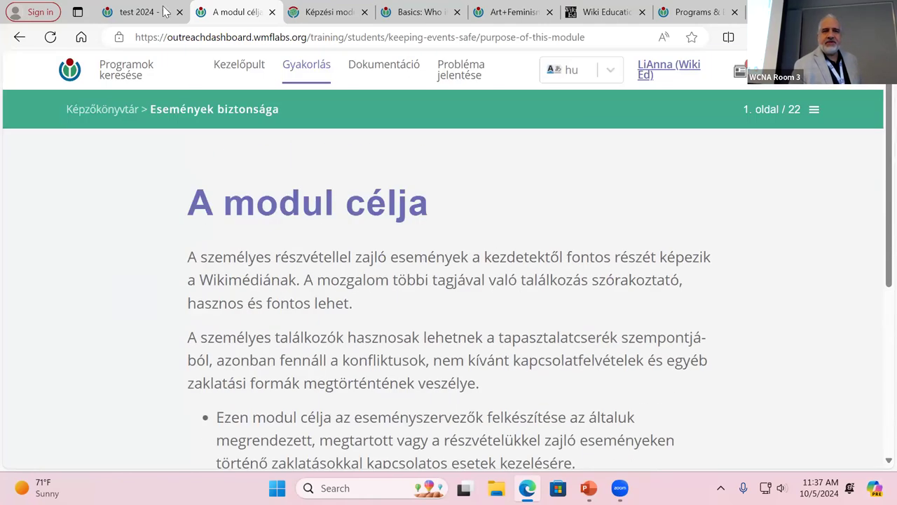
Go to the already open alerts page of the Art+Feminism 2024 campaign and accept its cookie notice
{"action": "left_click", "coordinate": [144, 13]}
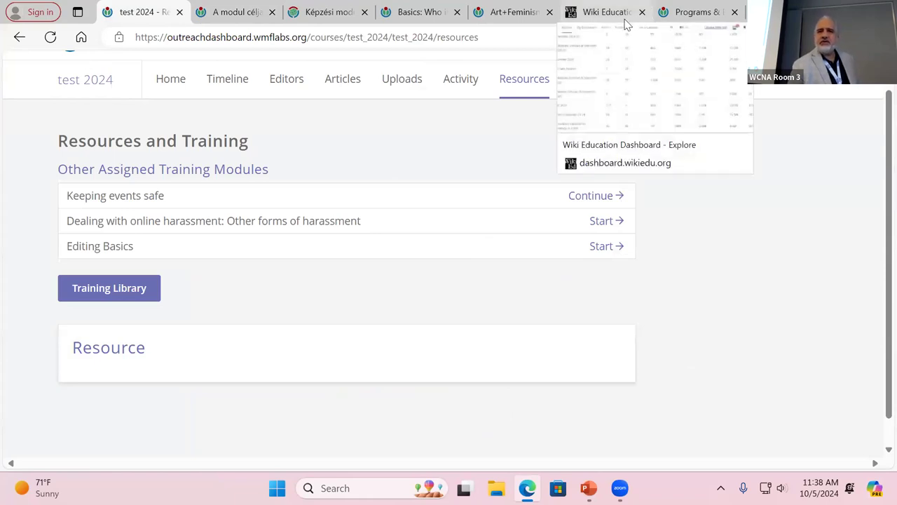
{"action": "left_click", "coordinate": [729, 23]}
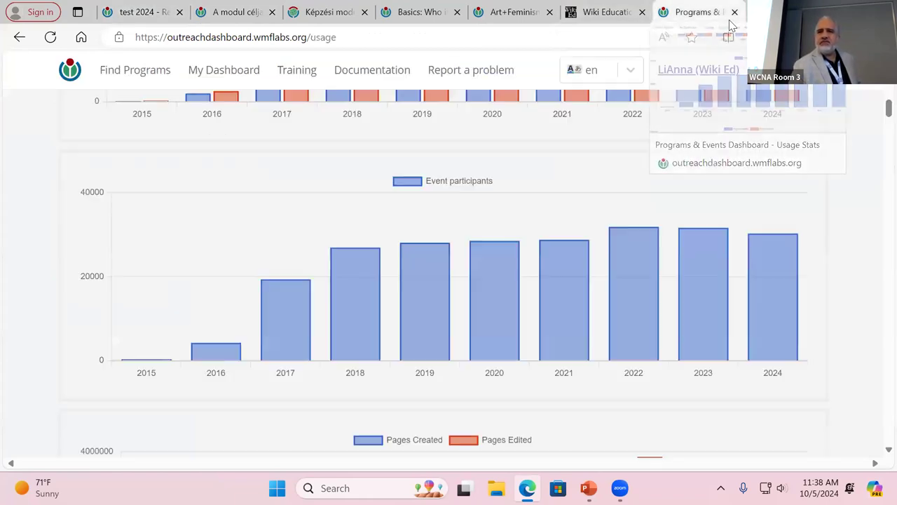
{"action": "left_click", "coordinate": [513, 23]}
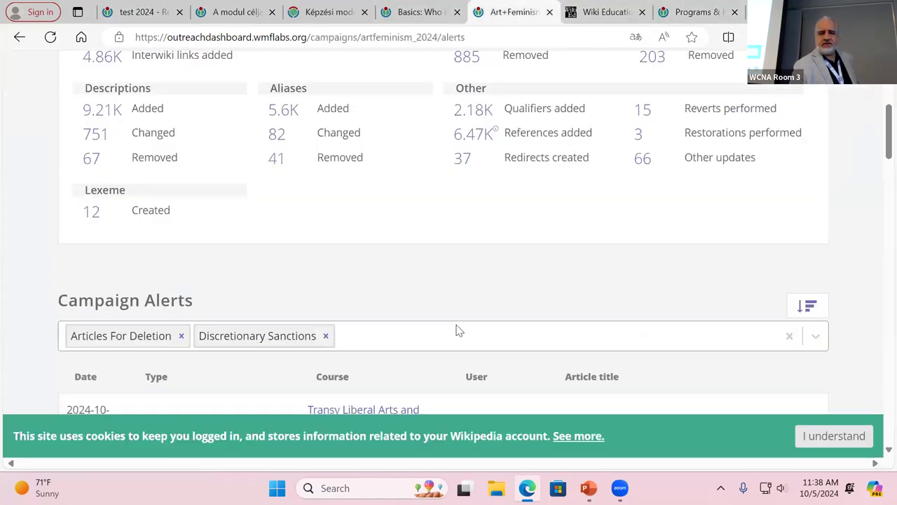
{"action": "scroll", "coordinate": [457, 327], "scroll_direction": "up", "scroll_amount": 3}
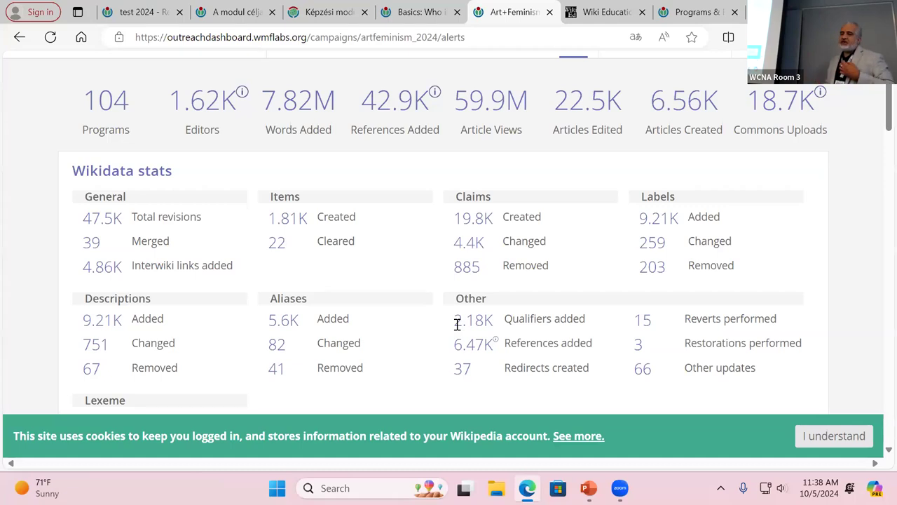
{"action": "left_click", "coordinate": [835, 437]}
Review the campaign's statistics and its list of Articles For Deletion and Discretionary Sanctions alerts
{"action": "scroll", "coordinate": [453, 265], "scroll_direction": "up", "scroll_amount": 1}
{"action": "scroll", "coordinate": [453, 265], "scroll_direction": "down", "scroll_amount": 5}
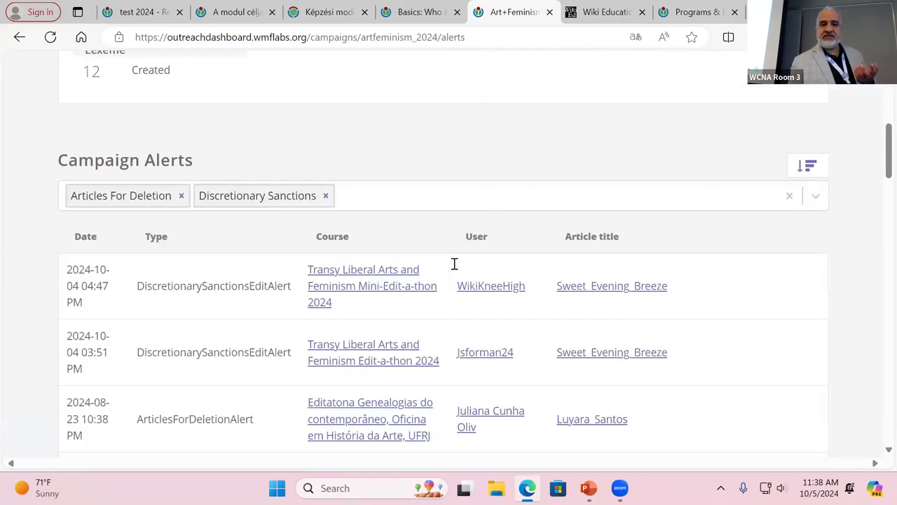
{"action": "scroll", "coordinate": [462, 270], "scroll_direction": "down", "scroll_amount": 2}
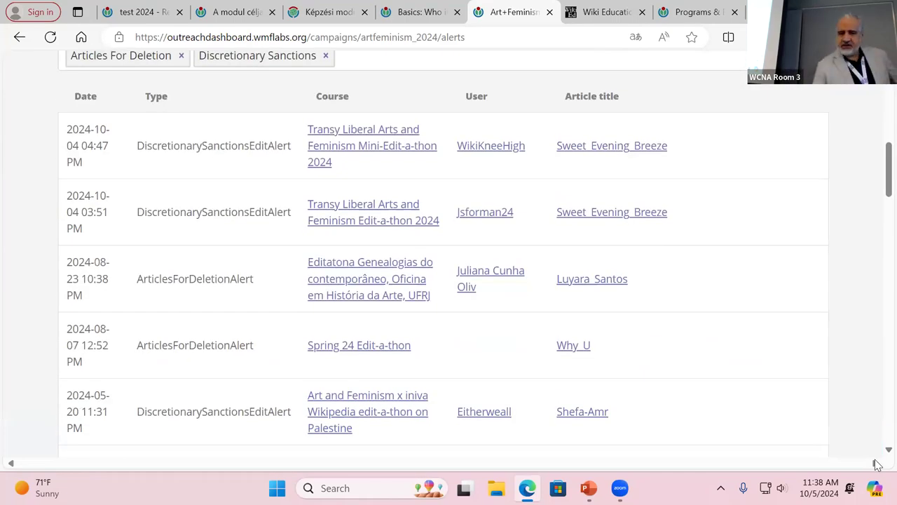
{"action": "scroll", "coordinate": [472, 382], "scroll_direction": "down", "scroll_amount": 2}
{"action": "scroll", "coordinate": [472, 382], "scroll_direction": "up", "scroll_amount": 2}
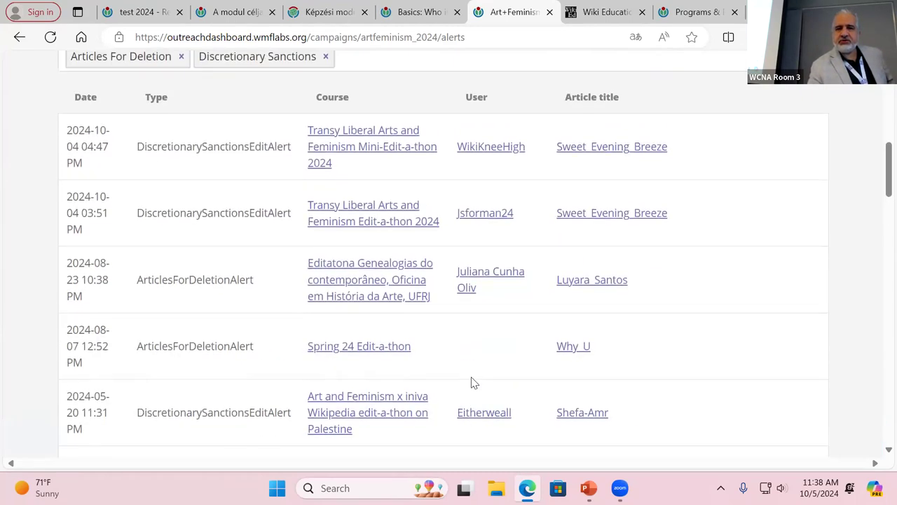
{"action": "scroll", "coordinate": [472, 382], "scroll_direction": "up", "scroll_amount": 3}
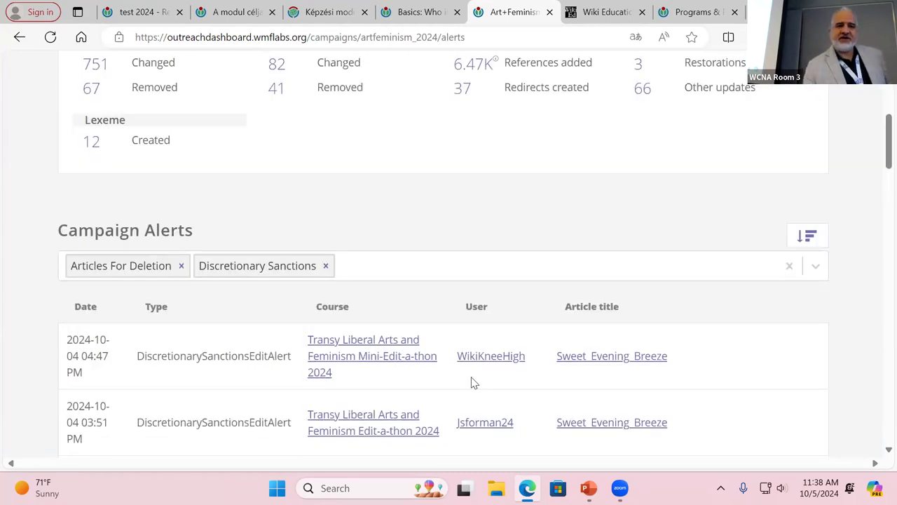
{"action": "scroll", "coordinate": [472, 382], "scroll_direction": "down", "scroll_amount": 3}
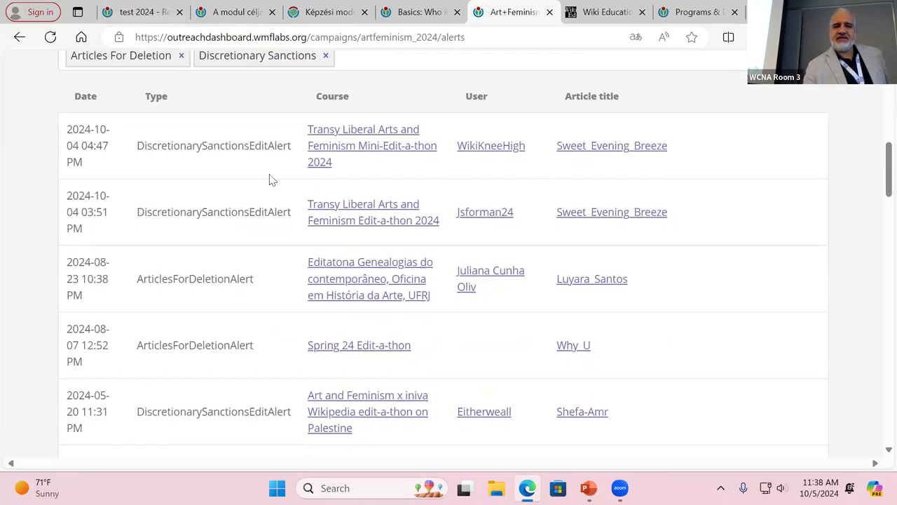
{"action": "scroll", "coordinate": [328, 246], "scroll_direction": "up", "scroll_amount": 10}
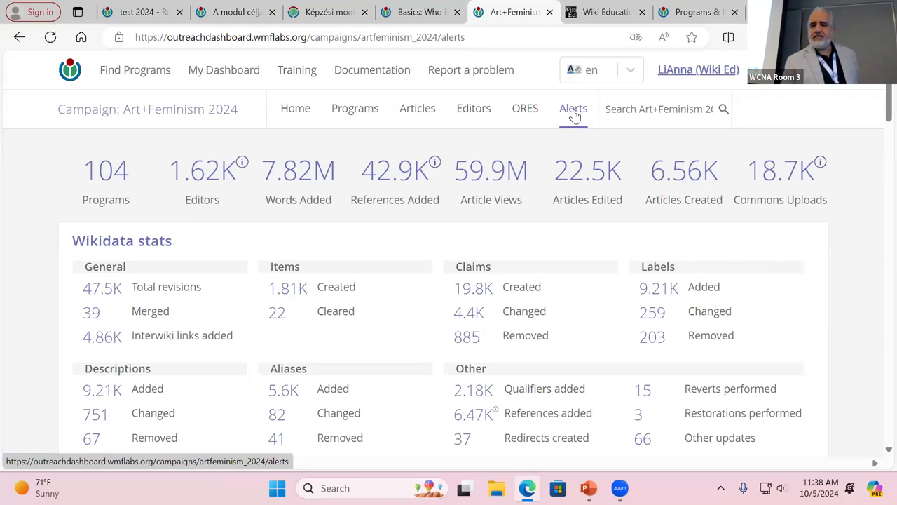
{"action": "scroll", "coordinate": [599, 289], "scroll_direction": "down", "scroll_amount": 1}
{"action": "scroll", "coordinate": [599, 289], "scroll_direction": "down", "scroll_amount": 3}
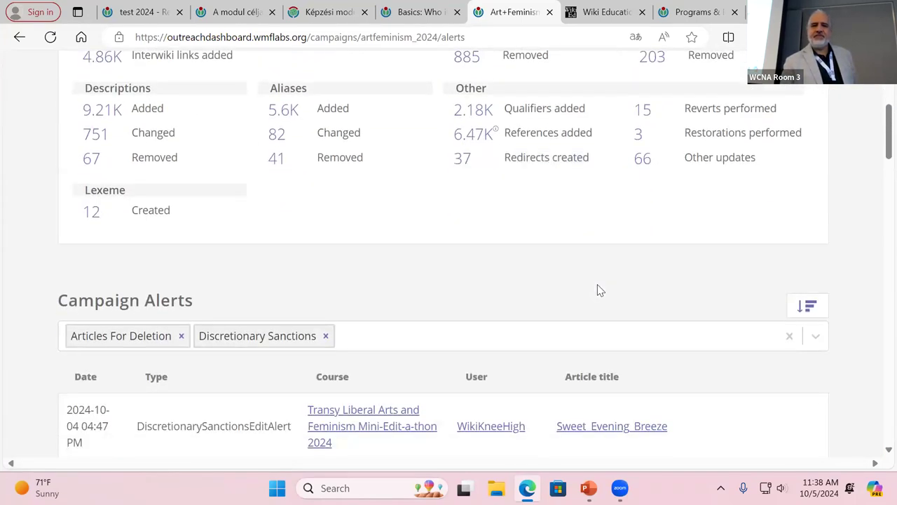
{"action": "scroll", "coordinate": [600, 289], "scroll_direction": "down", "scroll_amount": 2}
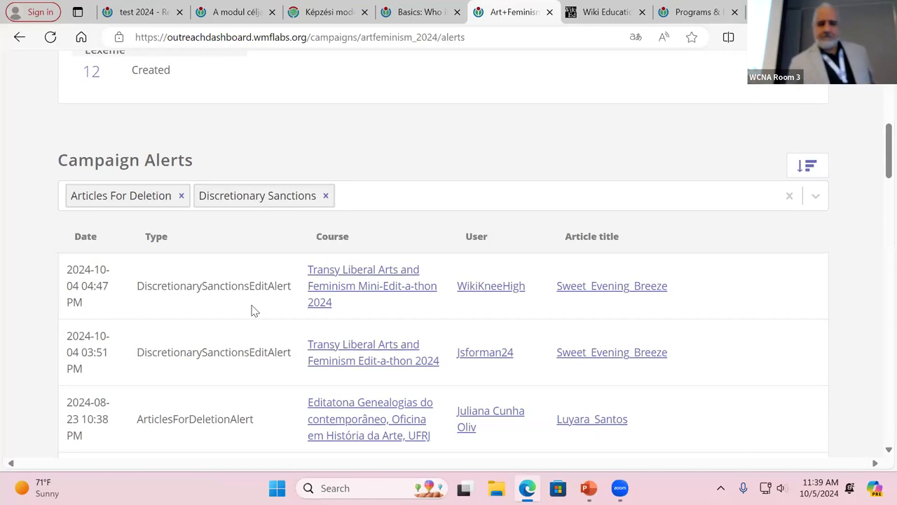
{"action": "scroll", "coordinate": [252, 312], "scroll_direction": "down", "scroll_amount": 1}
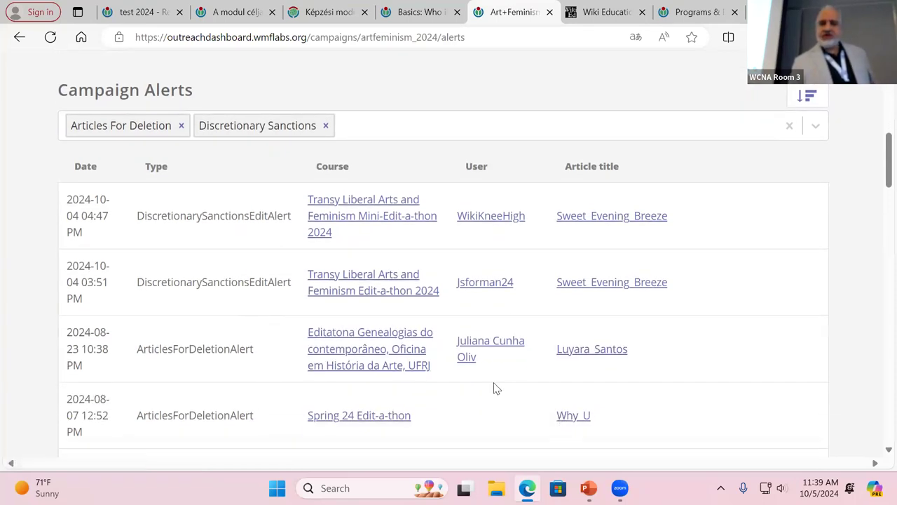
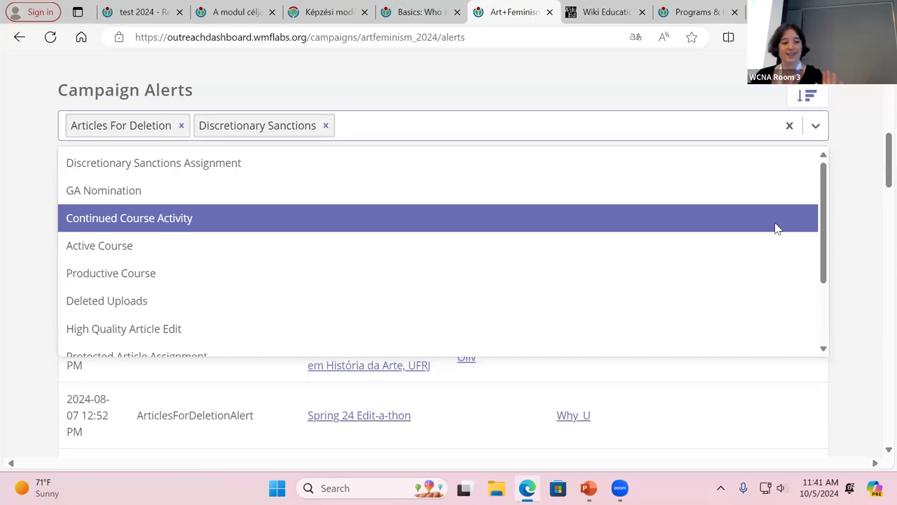
Look through the other alert types available for filtering the campaign alerts, then close the list without choosing one
{"action": "scroll", "coordinate": [671, 274], "scroll_direction": "down", "scroll_amount": 1}
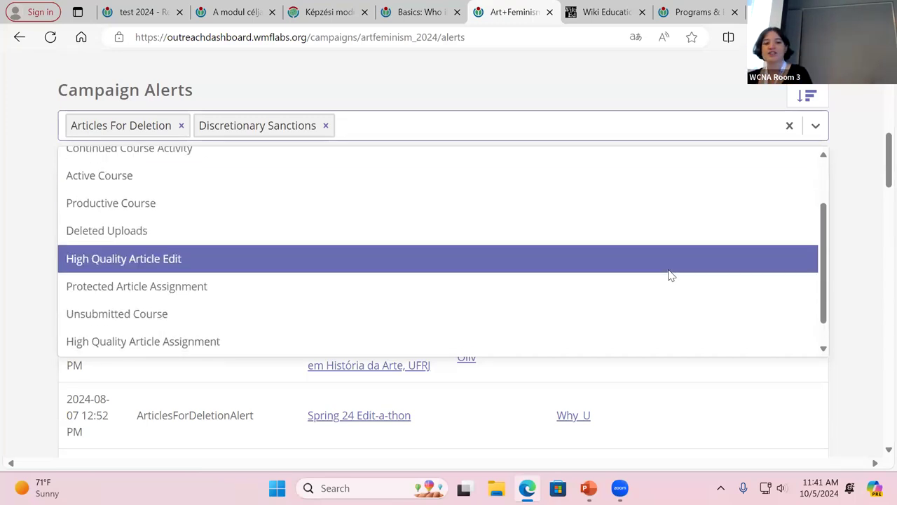
{"action": "scroll", "coordinate": [669, 275], "scroll_direction": "down", "scroll_amount": 1}
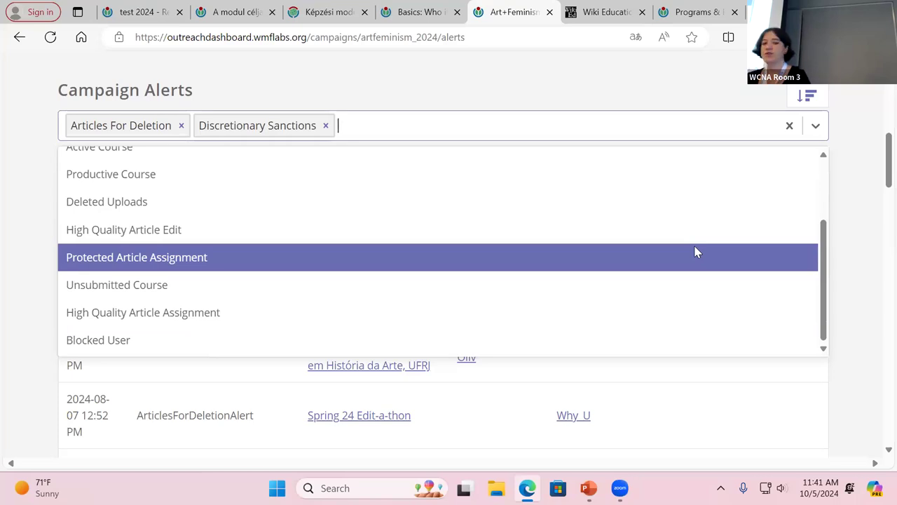
{"action": "left_click", "coordinate": [40, 189]}
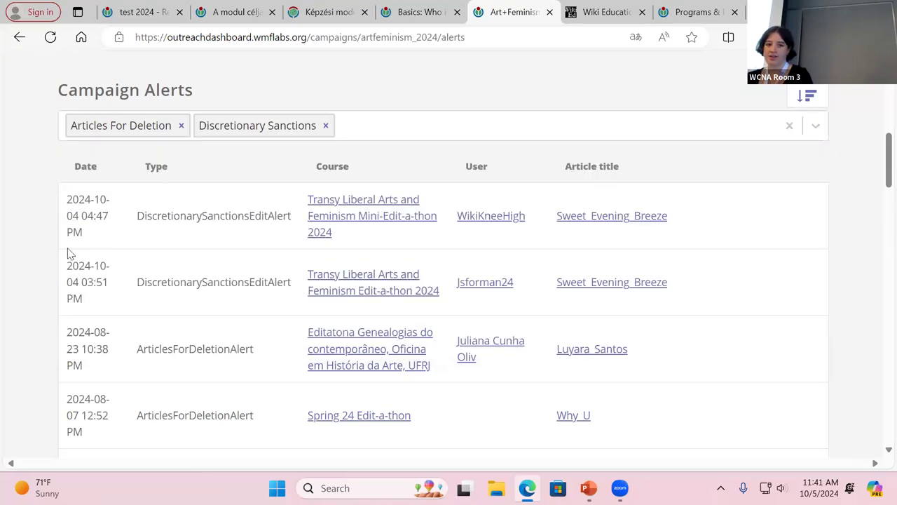
{"action": "scroll", "coordinate": [25, 265], "scroll_direction": "down", "scroll_amount": 1}
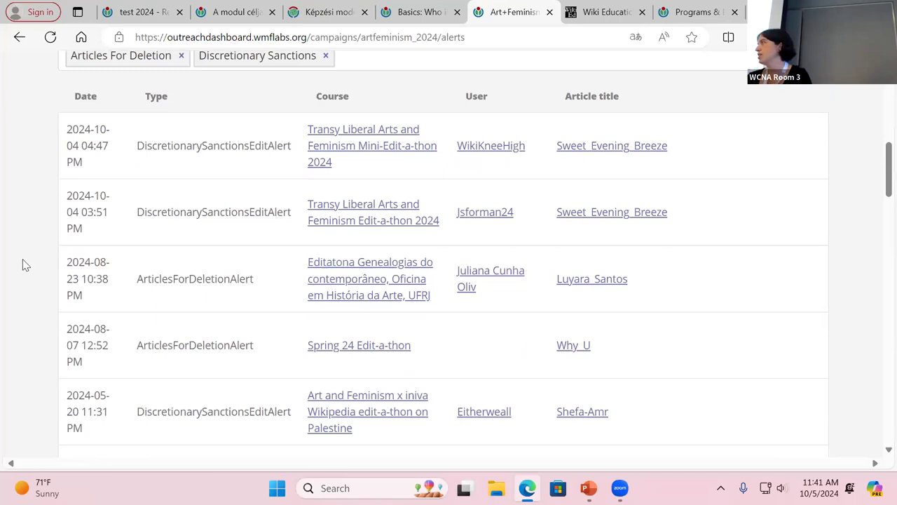
Look through the campaign's filtered alert entries and its Wikidata statistics
{"action": "scroll", "coordinate": [25, 265], "scroll_direction": "down", "scroll_amount": 3}
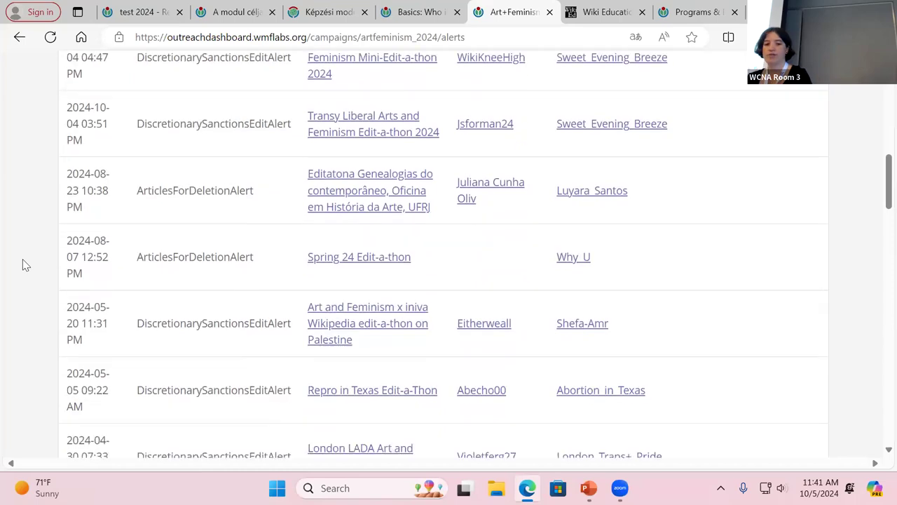
{"action": "scroll", "coordinate": [25, 265], "scroll_direction": "up", "scroll_amount": 2}
{"action": "scroll", "coordinate": [25, 265], "scroll_direction": "up", "scroll_amount": 3}
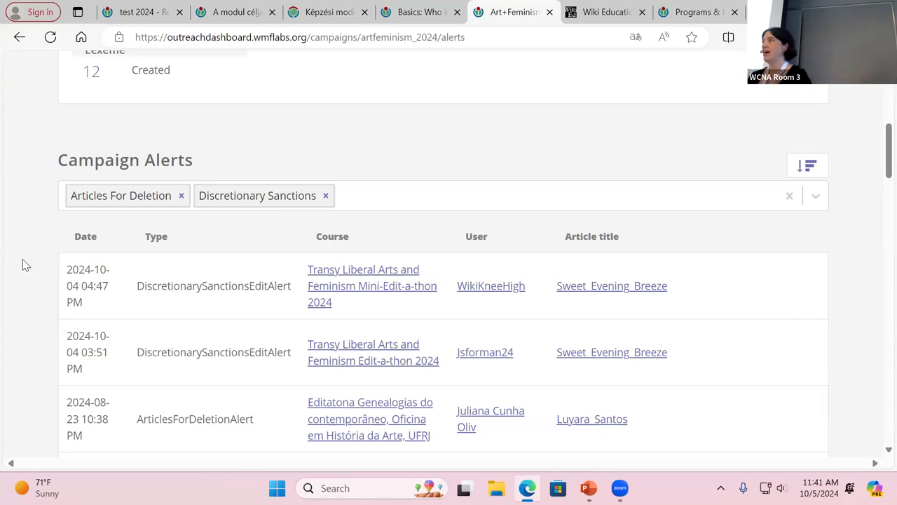
{"action": "scroll", "coordinate": [295, 281], "scroll_direction": "down", "scroll_amount": 2}
{"action": "scroll", "coordinate": [292, 278], "scroll_direction": "up", "scroll_amount": 3}
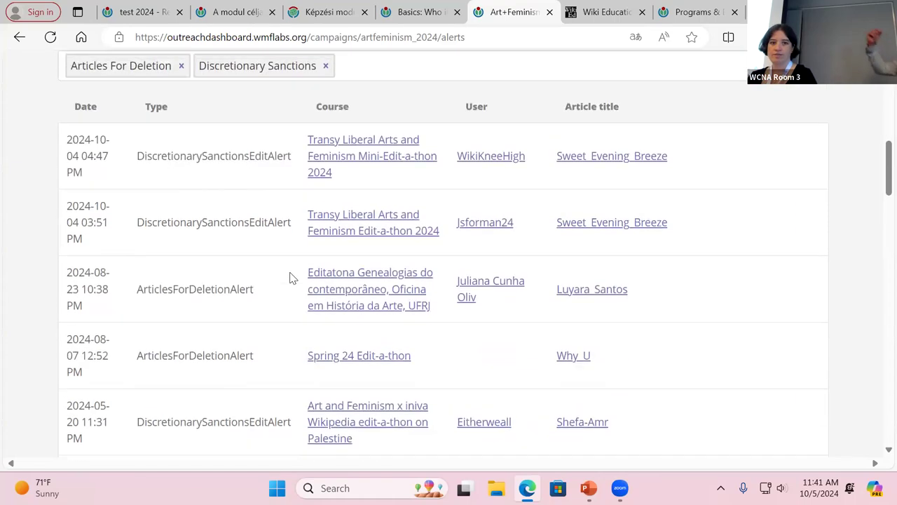
{"action": "scroll", "coordinate": [293, 278], "scroll_direction": "up", "scroll_amount": 5}
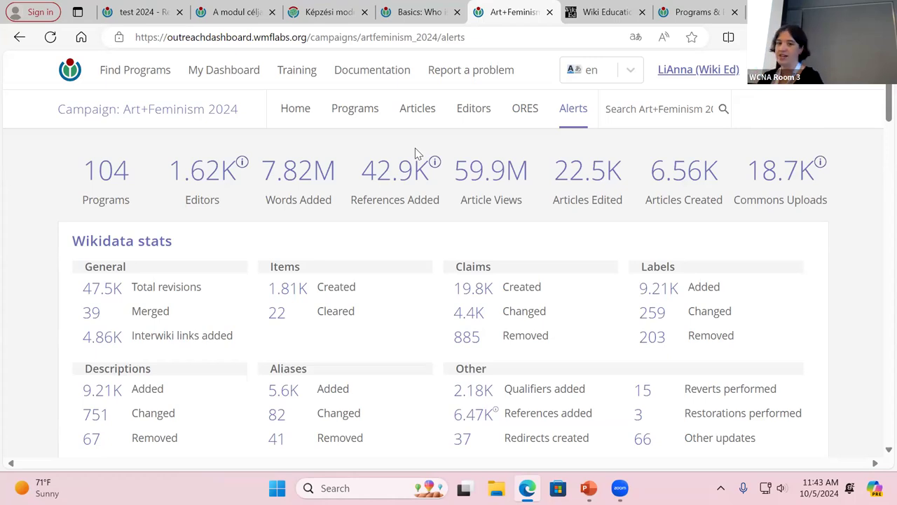
{"action": "scroll", "coordinate": [542, 258], "scroll_direction": "down", "scroll_amount": 1}
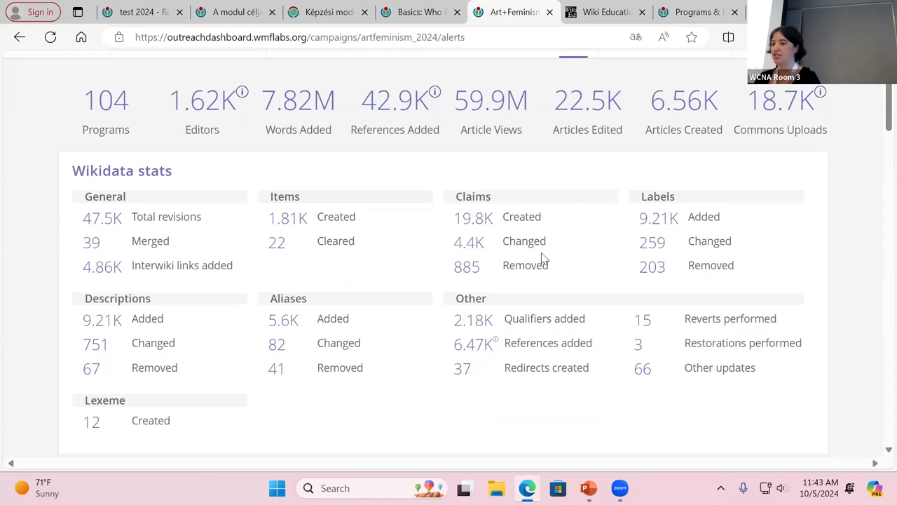
{"action": "scroll", "coordinate": [542, 258], "scroll_direction": "down", "scroll_amount": 1}
{"action": "scroll", "coordinate": [542, 256], "scroll_direction": "down", "scroll_amount": 4}
{"action": "scroll", "coordinate": [542, 253], "scroll_direction": "up", "scroll_amount": 5}
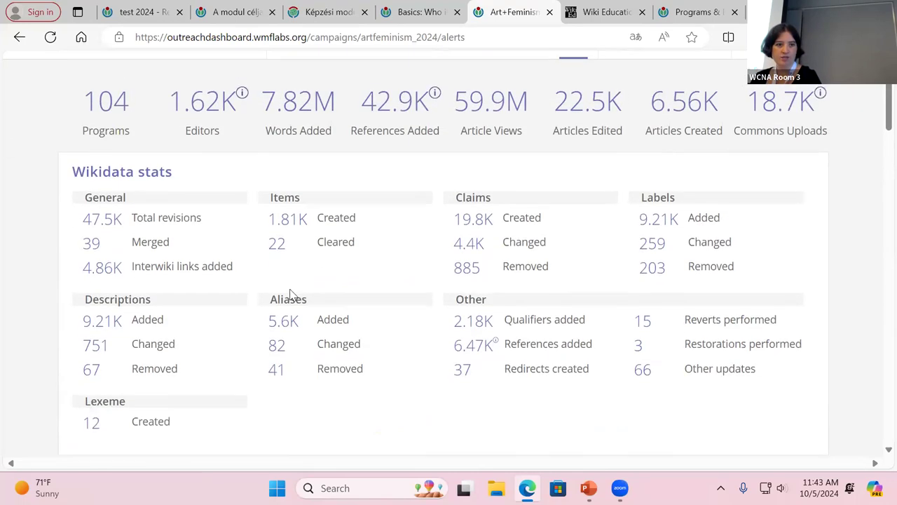
Open the Art+Feminism 2024 campaign's home page and switch the site language to English
{"action": "scroll", "coordinate": [291, 294], "scroll_direction": "up", "scroll_amount": 1}
{"action": "left_click", "coordinate": [297, 107]}
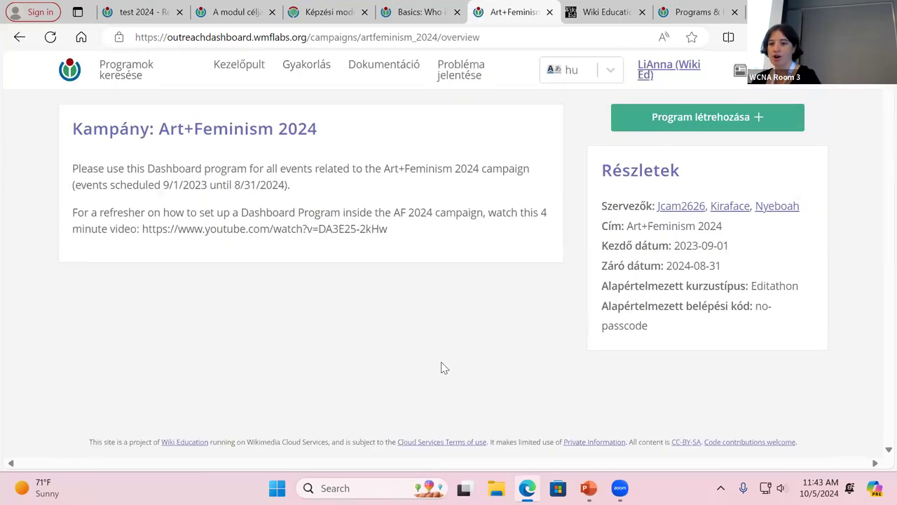
{"action": "scroll", "coordinate": [537, 364], "scroll_direction": "down", "scroll_amount": 2}
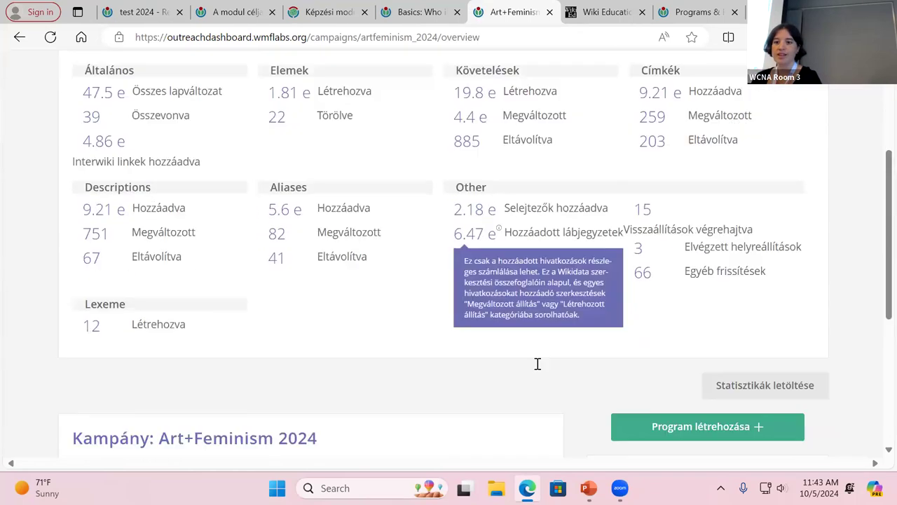
{"action": "scroll", "coordinate": [537, 364], "scroll_direction": "up", "scroll_amount": 3}
{"action": "left_click", "coordinate": [575, 67]}
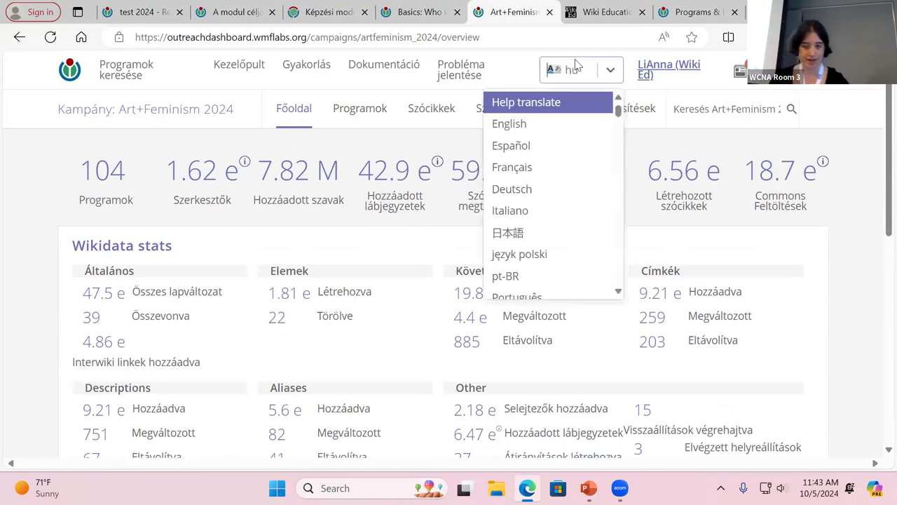
{"action": "left_click", "coordinate": [511, 123]}
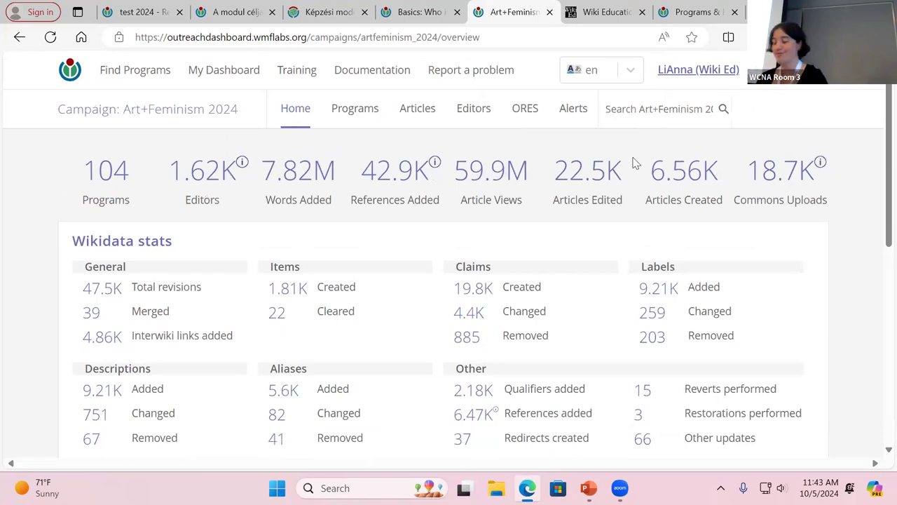
Look over the campaign's overview and its list of programs, and return to the campaign's home page
{"action": "scroll", "coordinate": [580, 279], "scroll_direction": "down", "scroll_amount": 7}
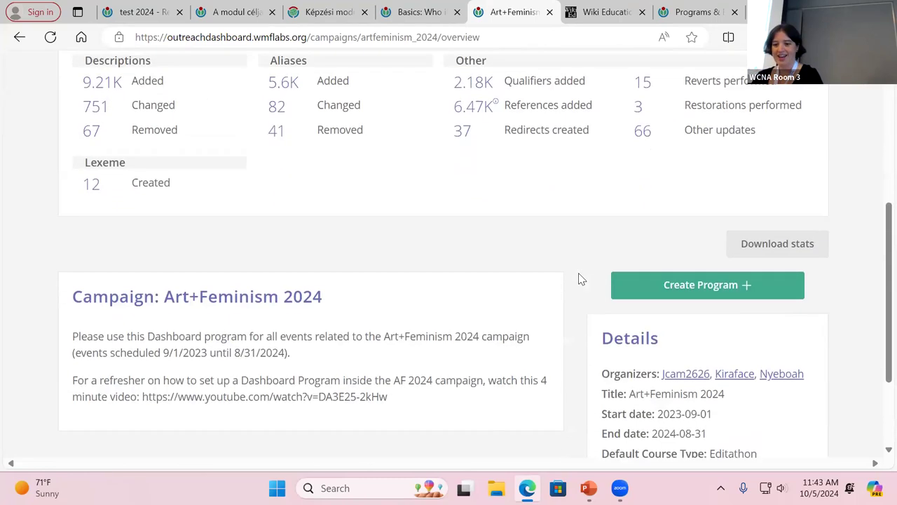
{"action": "scroll", "coordinate": [581, 279], "scroll_direction": "up", "scroll_amount": 7}
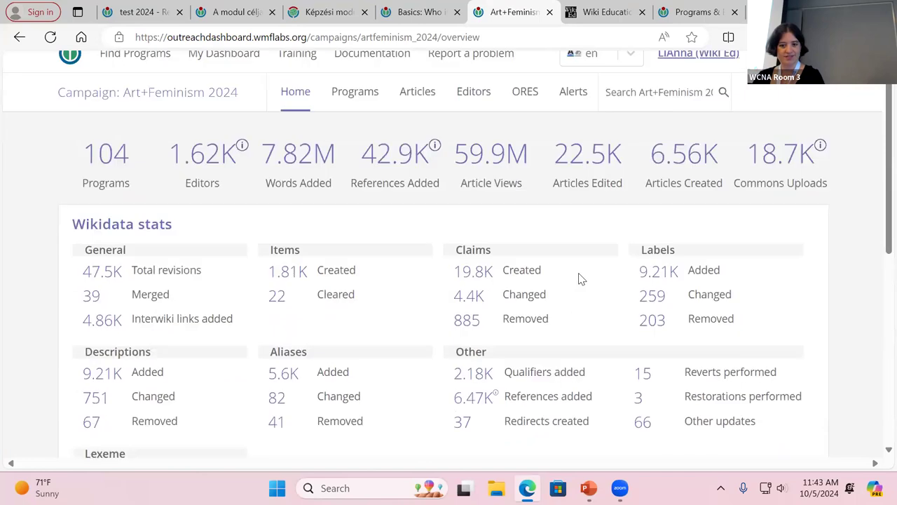
{"action": "left_click", "coordinate": [340, 113]}
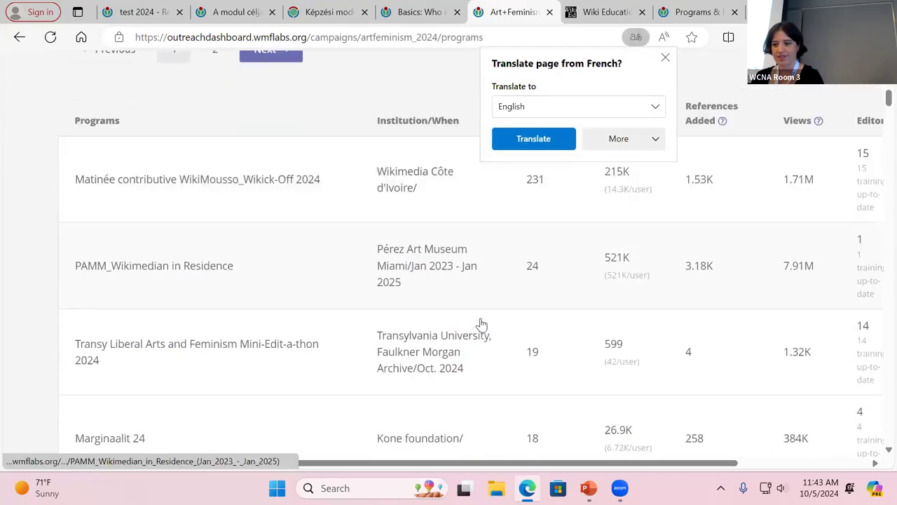
{"action": "scroll", "coordinate": [287, 89], "scroll_direction": "up", "scroll_amount": 5}
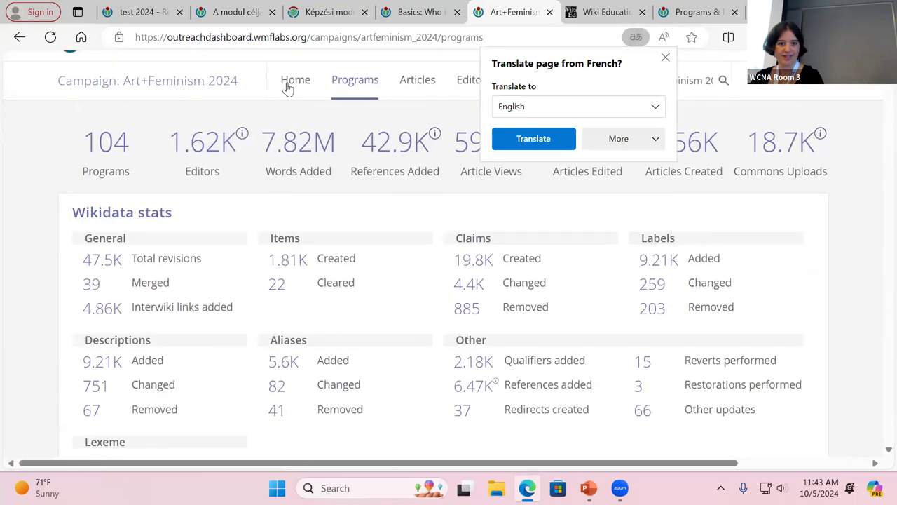
{"action": "left_click", "coordinate": [292, 125]}
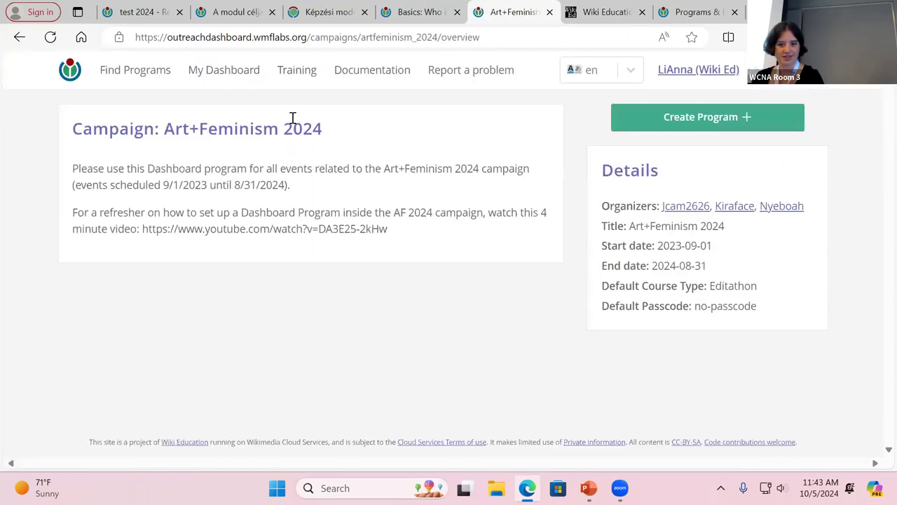
Review the CSV options for downloading the campaign's data and close them without downloading anything
{"action": "scroll", "coordinate": [337, 183], "scroll_direction": "down", "scroll_amount": 2}
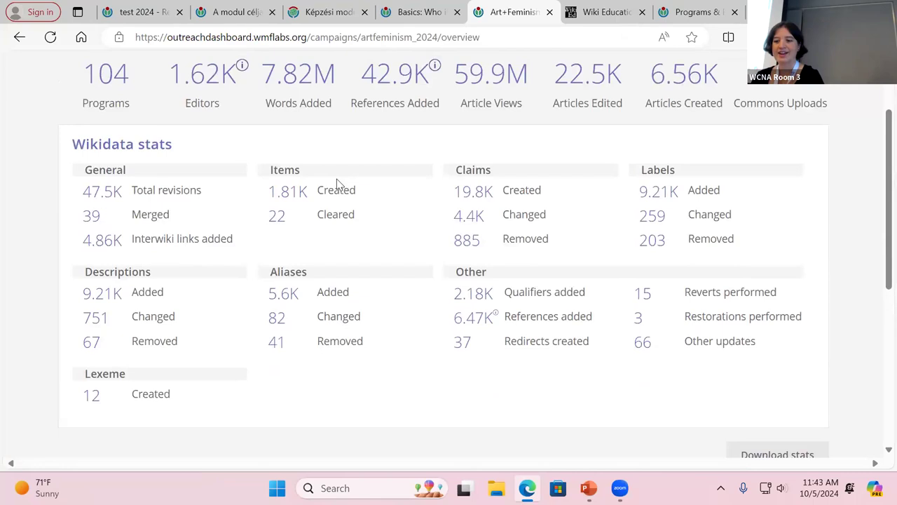
{"action": "scroll", "coordinate": [809, 351], "scroll_direction": "down", "scroll_amount": 2}
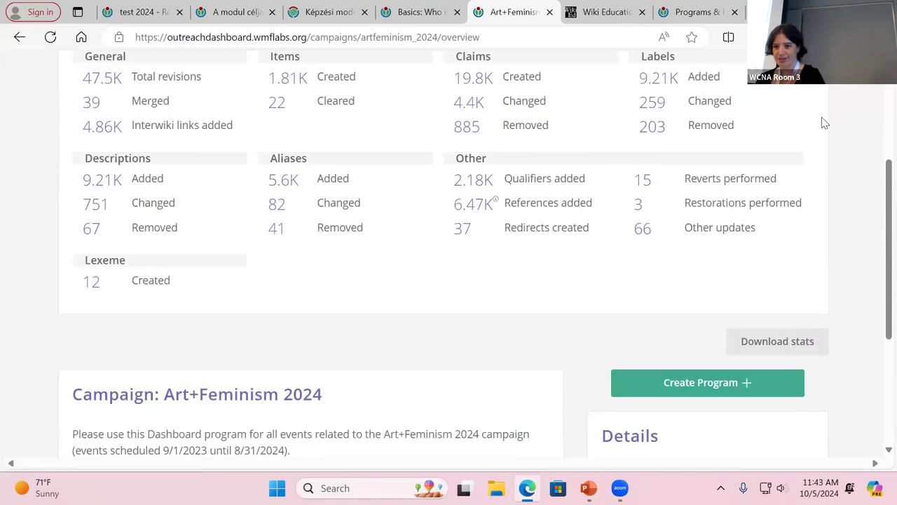
{"action": "left_click", "coordinate": [763, 344]}
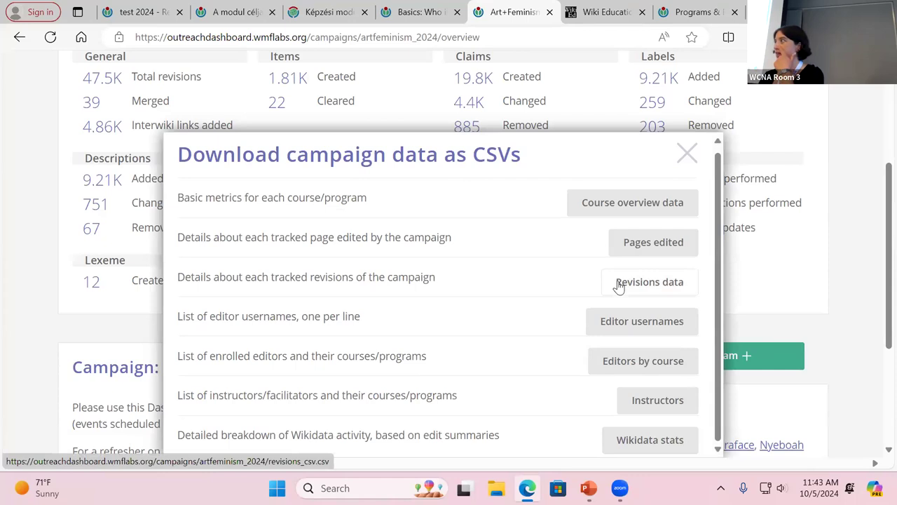
{"action": "scroll", "coordinate": [619, 284], "scroll_direction": "down", "scroll_amount": 1}
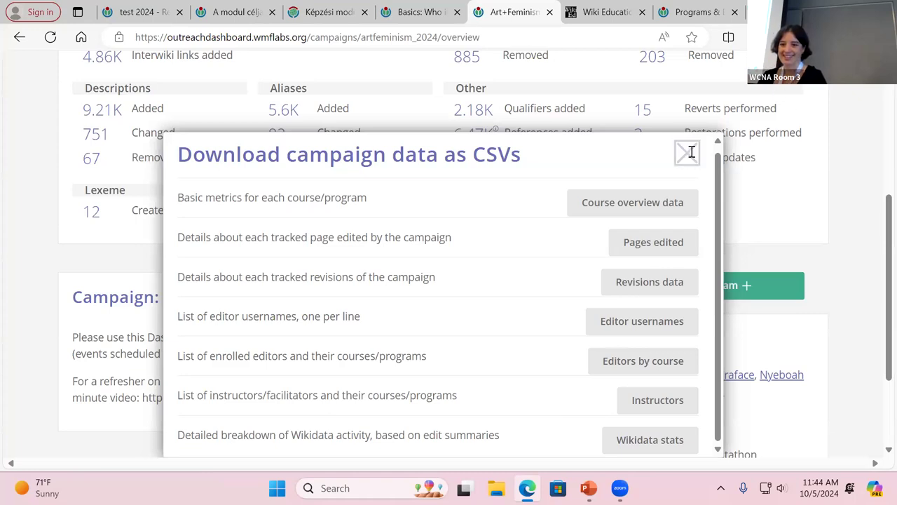
{"action": "left_click", "coordinate": [757, 222]}
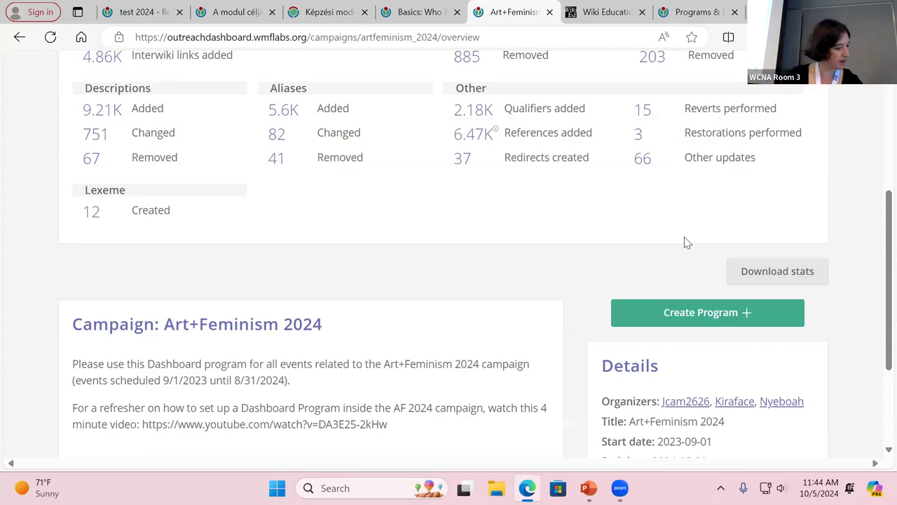
From the campaign's articles list, open the program "Creating of Female Presidents in Africa Articles in Dagbani"
{"action": "scroll", "coordinate": [516, 249], "scroll_direction": "down", "scroll_amount": 2}
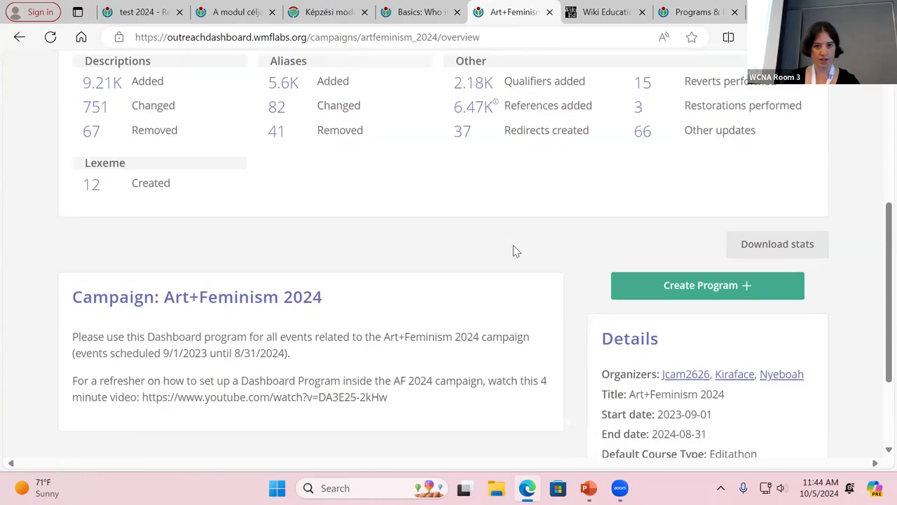
{"action": "scroll", "coordinate": [517, 251], "scroll_direction": "up", "scroll_amount": 5}
{"action": "left_click", "coordinate": [421, 113]}
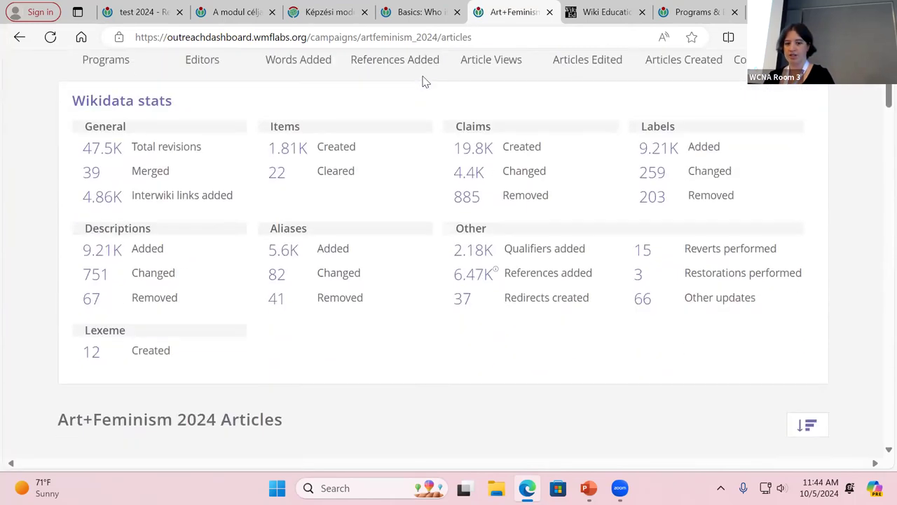
{"action": "scroll", "coordinate": [424, 82], "scroll_direction": "down", "scroll_amount": 2}
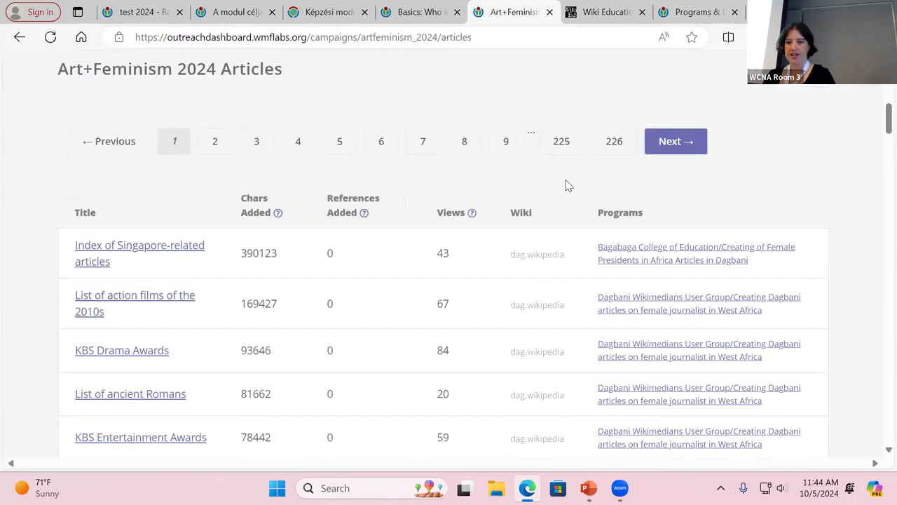
{"action": "left_click", "coordinate": [651, 251]}
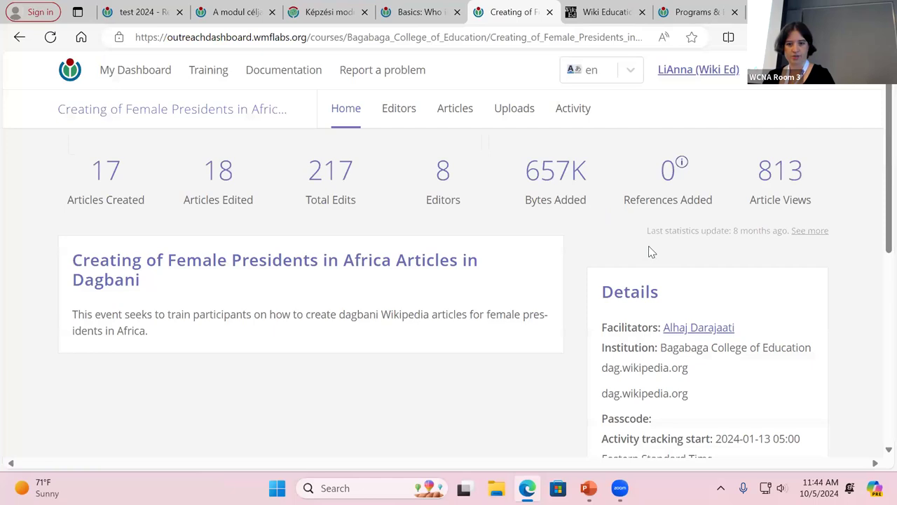
Show the program's articles and look through the list with its assessment tools
{"action": "left_click", "coordinate": [458, 112]}
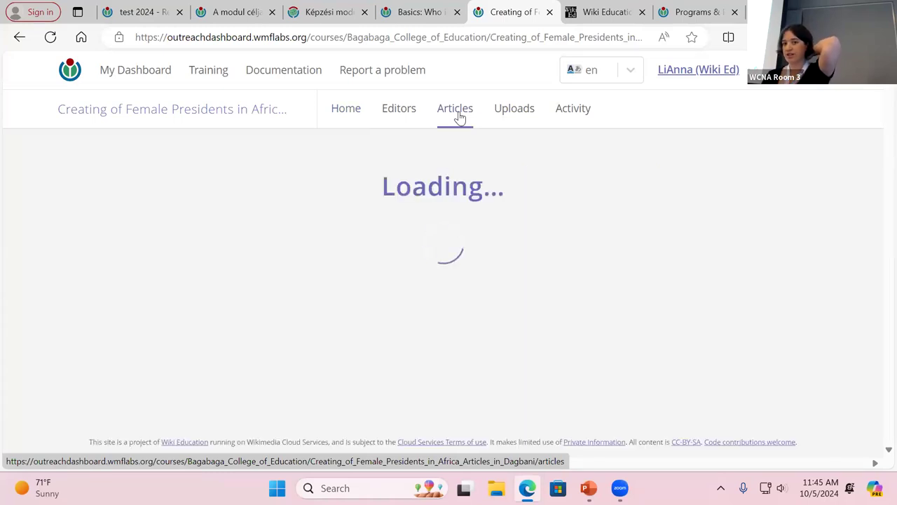
{"action": "scroll", "coordinate": [502, 192], "scroll_direction": "down", "scroll_amount": 1}
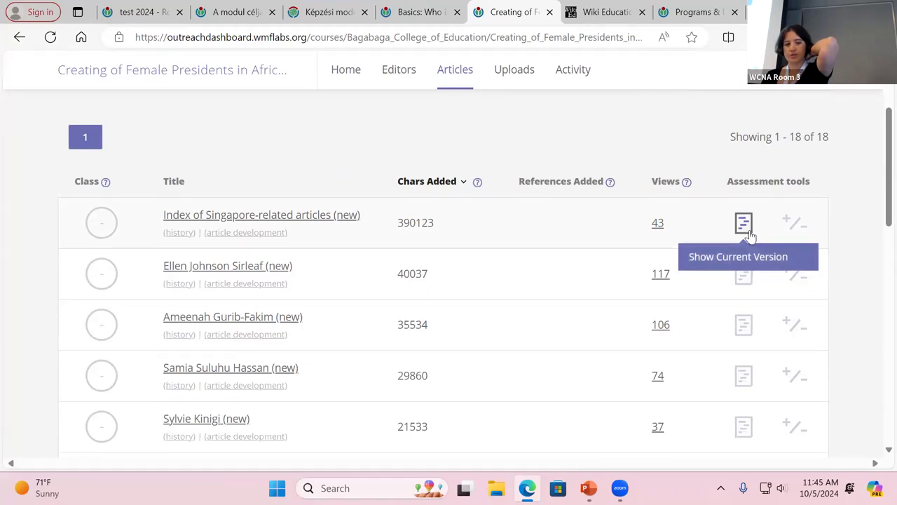
{"action": "scroll", "coordinate": [743, 274], "scroll_direction": "down", "scroll_amount": 2}
{"action": "scroll", "coordinate": [739, 278], "scroll_direction": "down", "scroll_amount": 4}
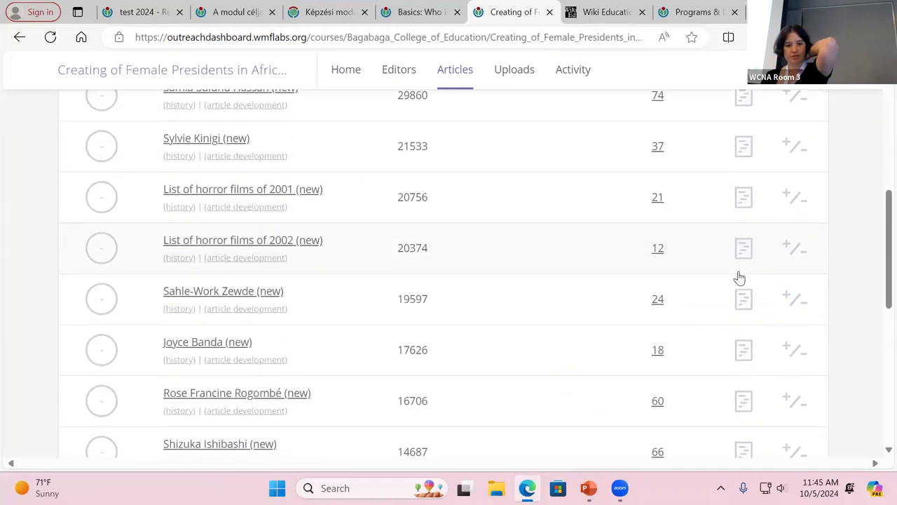
{"action": "scroll", "coordinate": [739, 275], "scroll_direction": "up", "scroll_amount": 3}
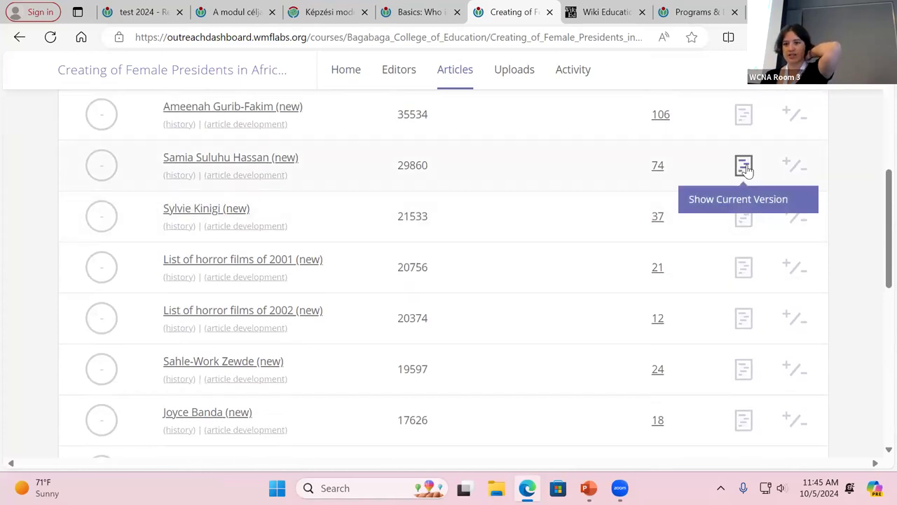
View the current version of the Samia Suluhu Hassan article, check its editor attribution and close it
{"action": "left_click", "coordinate": [745, 167]}
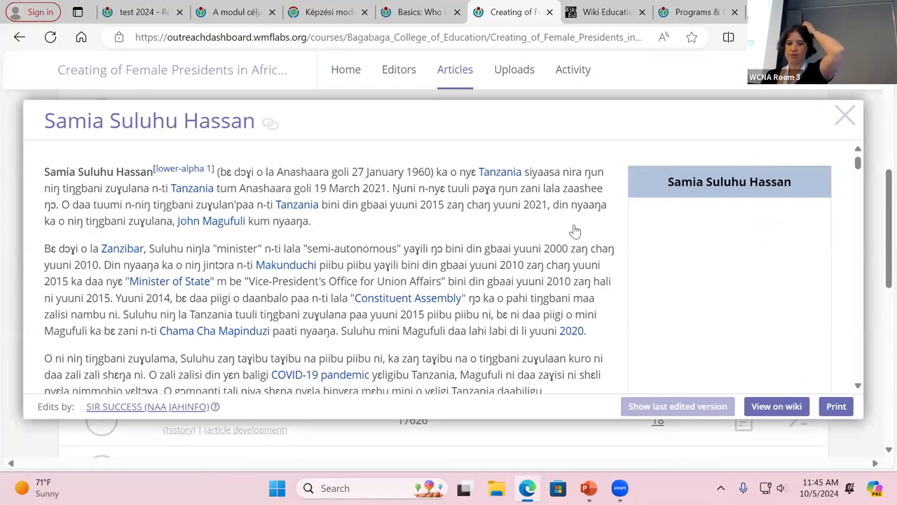
{"action": "scroll", "coordinate": [315, 340], "scroll_direction": "down", "scroll_amount": 1}
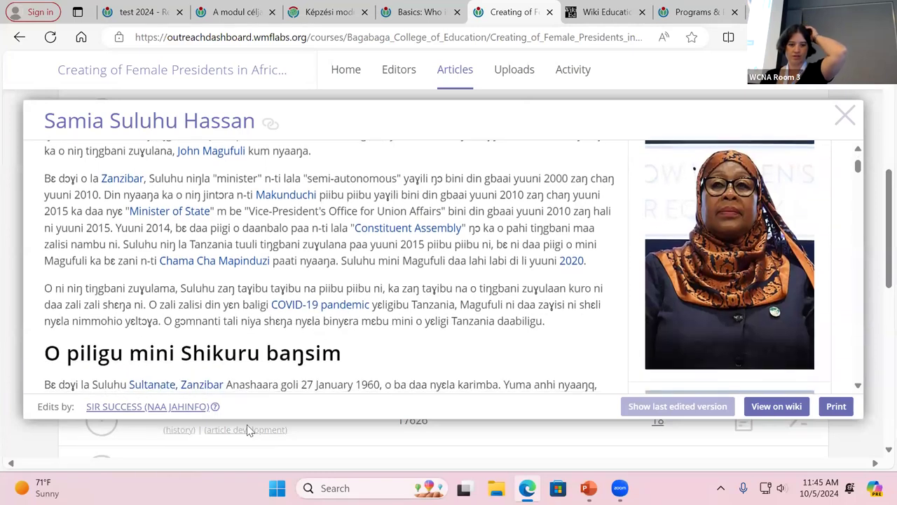
{"action": "mouse_move", "coordinate": [210, 404]}
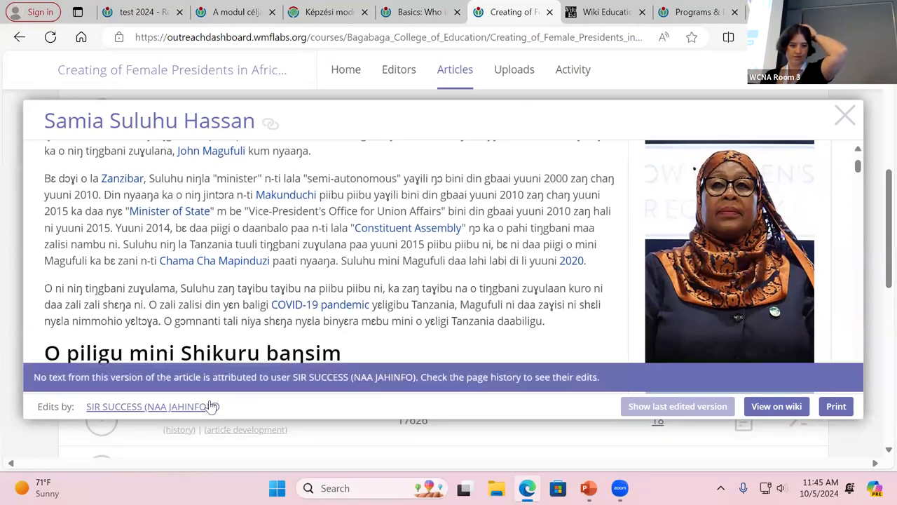
{"action": "left_click", "coordinate": [844, 121]}
View the current version of the List of horror films of 2002 article, close it and return to the list
{"action": "left_click", "coordinate": [743, 316]}
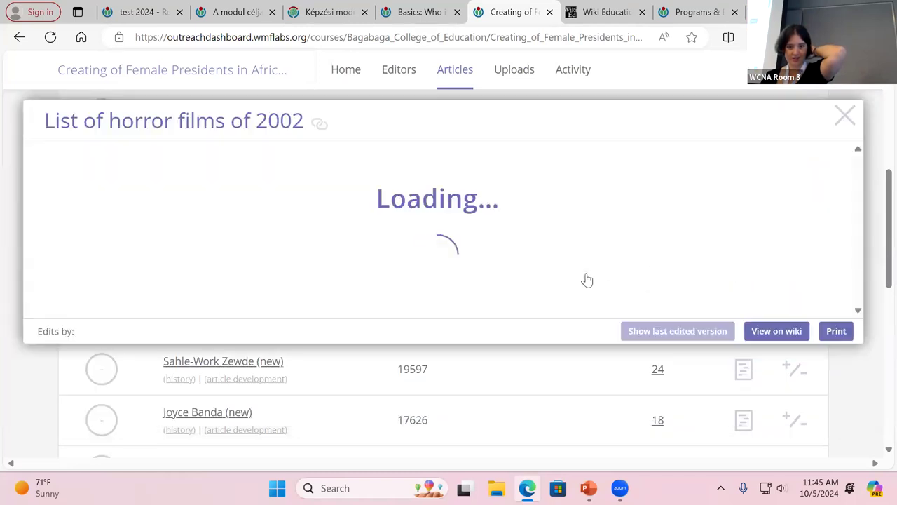
{"action": "scroll", "coordinate": [436, 283], "scroll_direction": "down", "scroll_amount": 2}
{"action": "scroll", "coordinate": [436, 283], "scroll_direction": "down", "scroll_amount": 10}
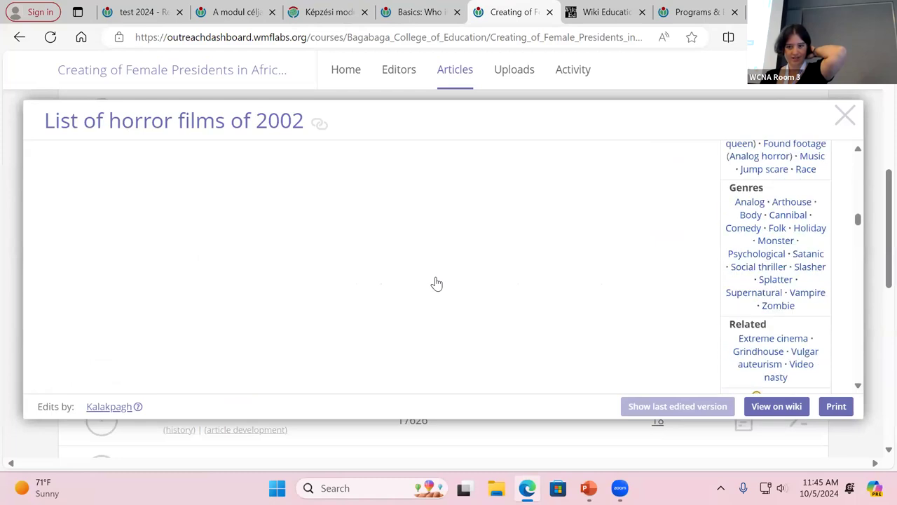
{"action": "left_click", "coordinate": [844, 116]}
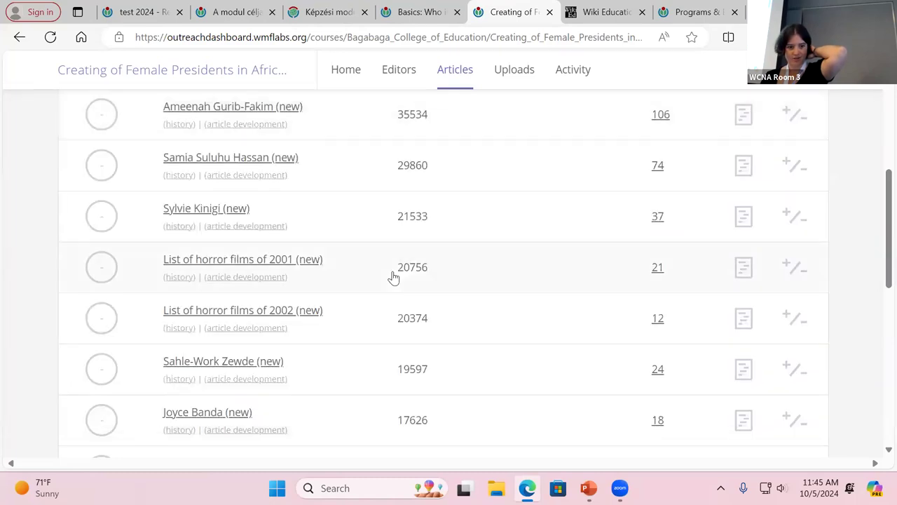
{"action": "scroll", "coordinate": [394, 276], "scroll_direction": "down", "scroll_amount": 2}
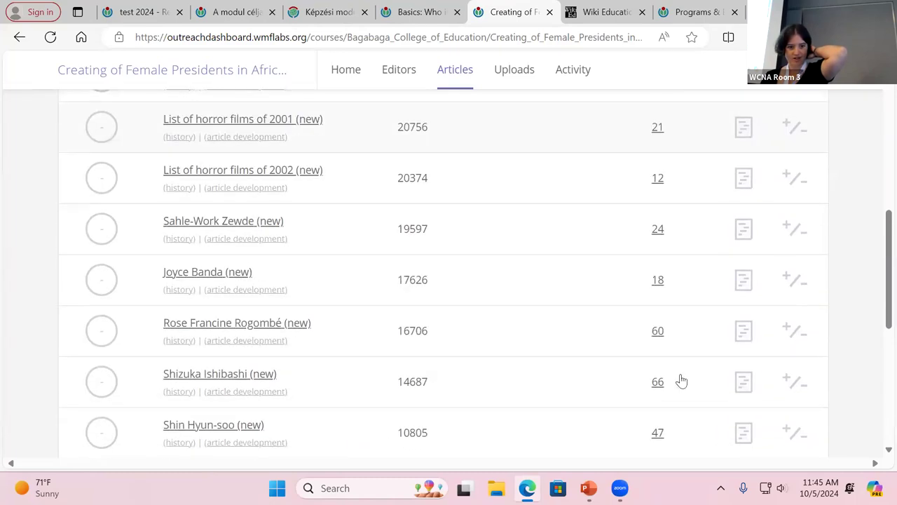
View the current version of the Joyce Banda article, close it and return to the campaign's articles list
{"action": "left_click", "coordinate": [749, 282]}
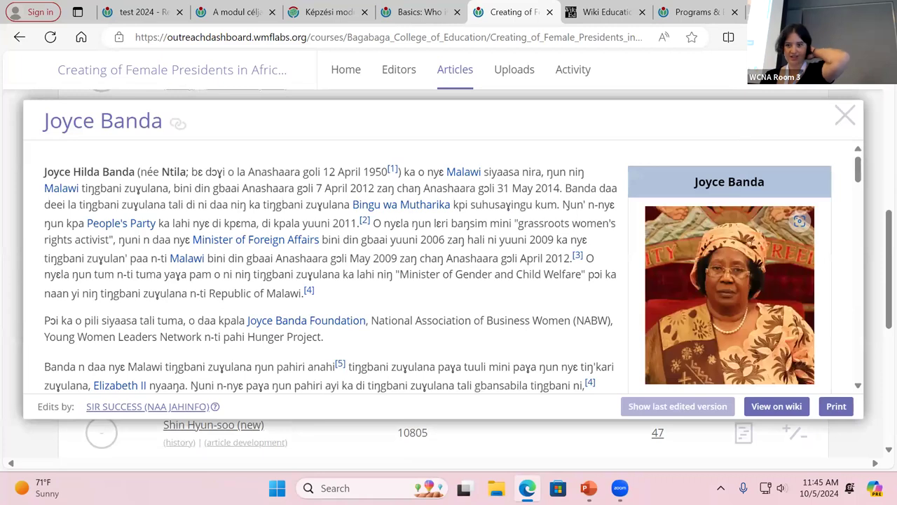
{"action": "left_click", "coordinate": [845, 116]}
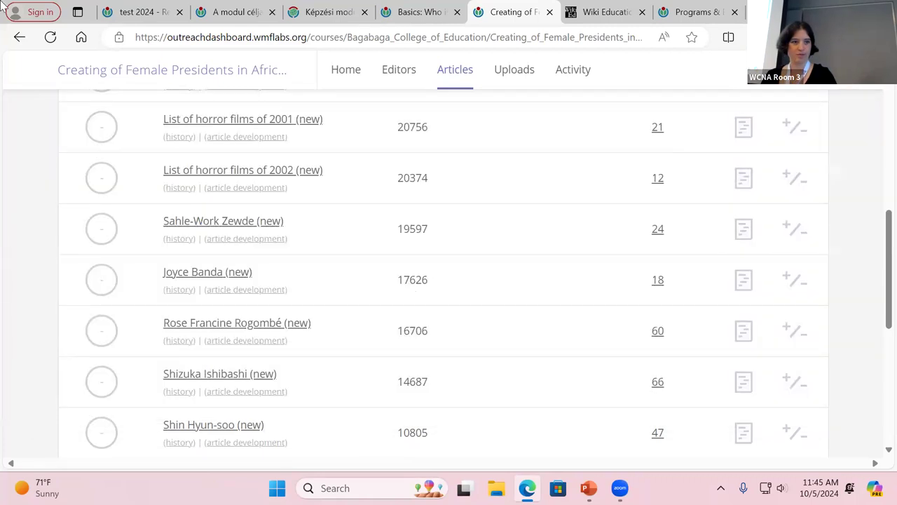
{"action": "left_click", "coordinate": [20, 39]}
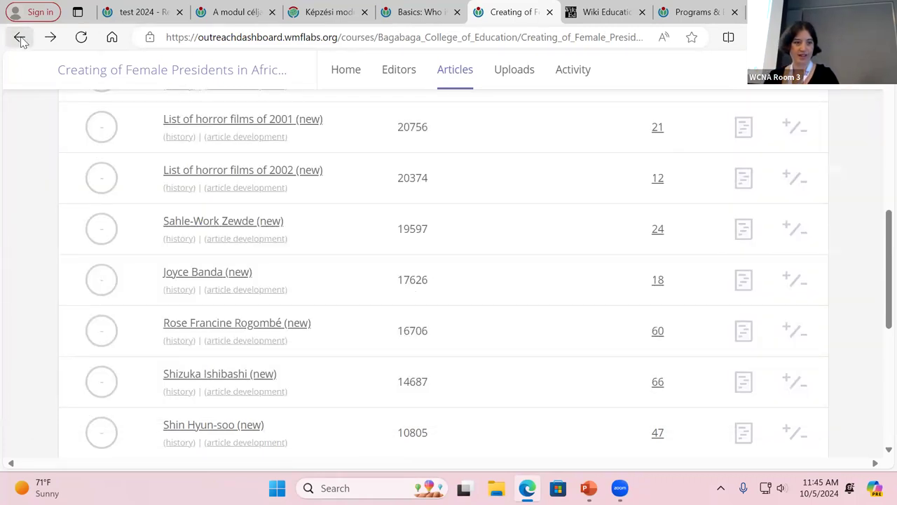
{"action": "left_click", "coordinate": [21, 39]}
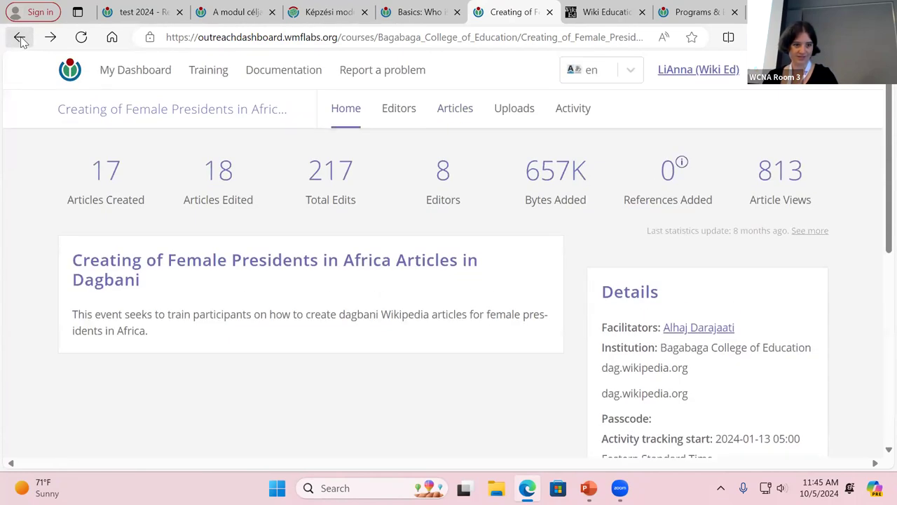
{"action": "left_click", "coordinate": [20, 38]}
Look through the articles of the Art+Feminism 2024 campaign and open the Wikidata program "Womens Art Register/Art and Feminism Vic (2024)"
{"action": "scroll", "coordinate": [334, 390], "scroll_direction": "down", "scroll_amount": 2}
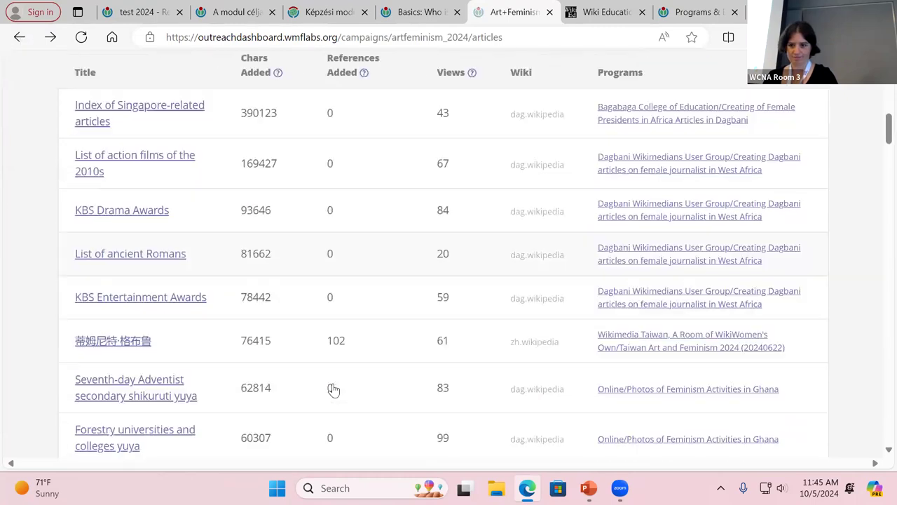
{"action": "scroll", "coordinate": [334, 390], "scroll_direction": "down", "scroll_amount": 3}
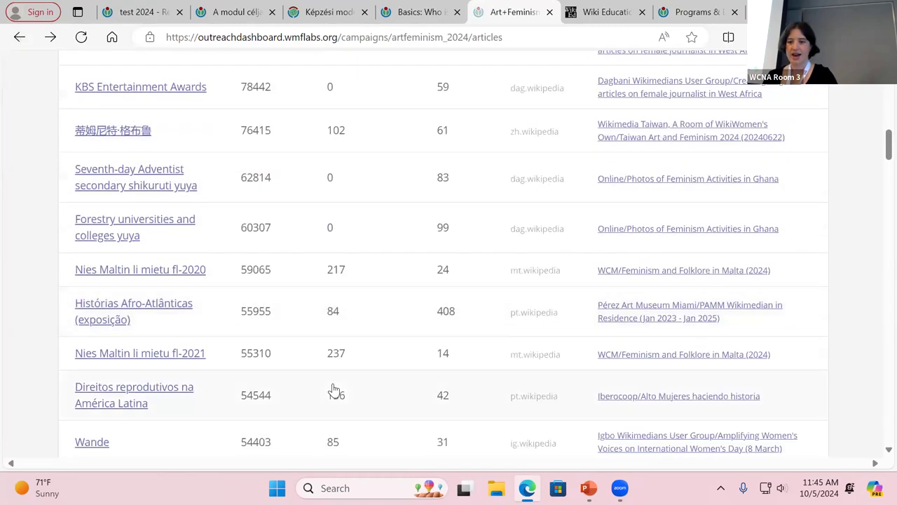
{"action": "scroll", "coordinate": [334, 389], "scroll_direction": "down", "scroll_amount": 2}
{"action": "scroll", "coordinate": [336, 388], "scroll_direction": "down", "scroll_amount": 2}
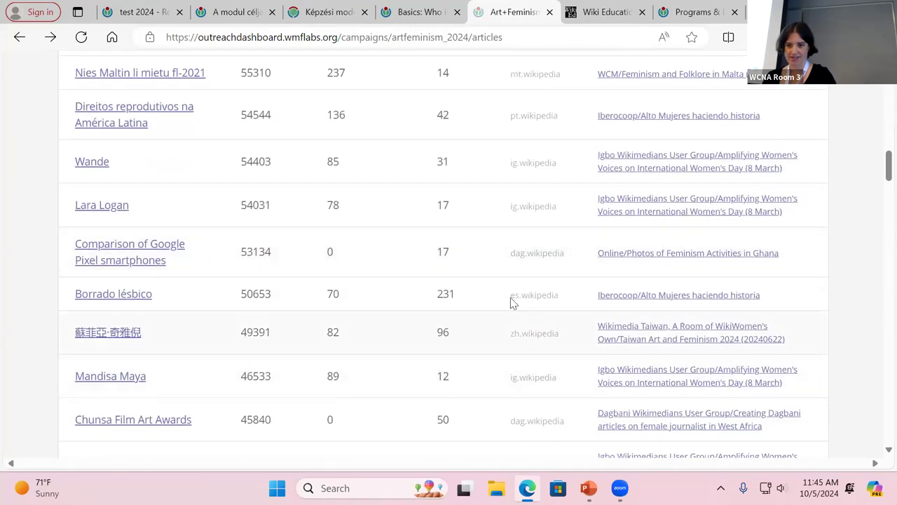
{"action": "scroll", "coordinate": [519, 295], "scroll_direction": "down", "scroll_amount": 3}
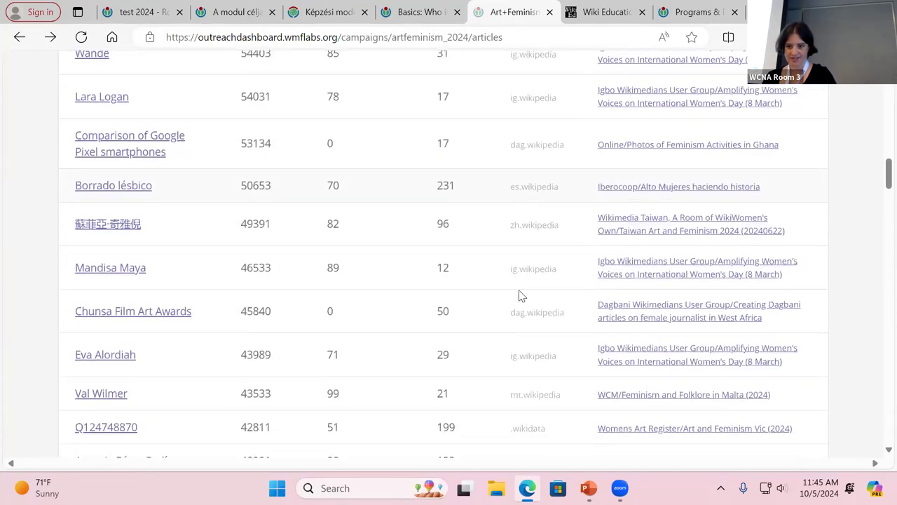
{"action": "scroll", "coordinate": [520, 295], "scroll_direction": "down", "scroll_amount": 1}
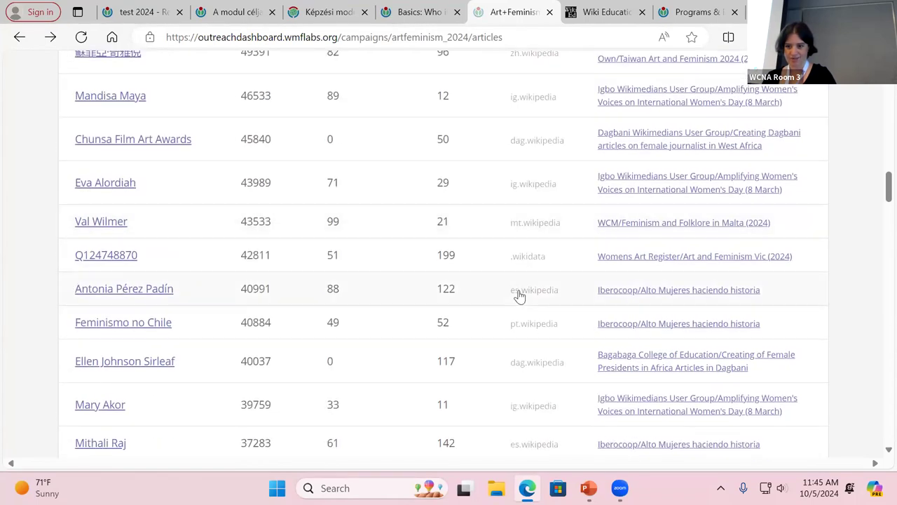
{"action": "left_click", "coordinate": [656, 259]}
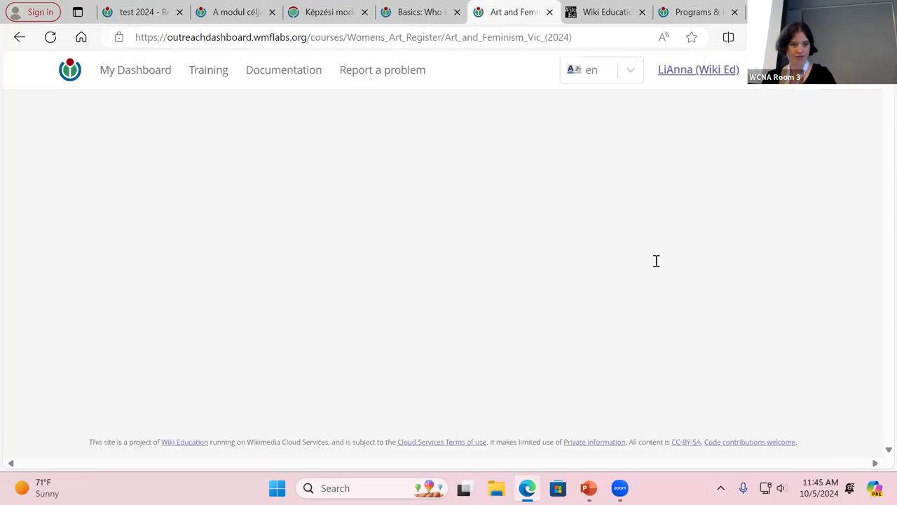
Review the Art and Feminism Vic program's Wikidata statistics, and look through its list of edited articles
{"action": "scroll", "coordinate": [621, 266], "scroll_direction": "down", "scroll_amount": 3}
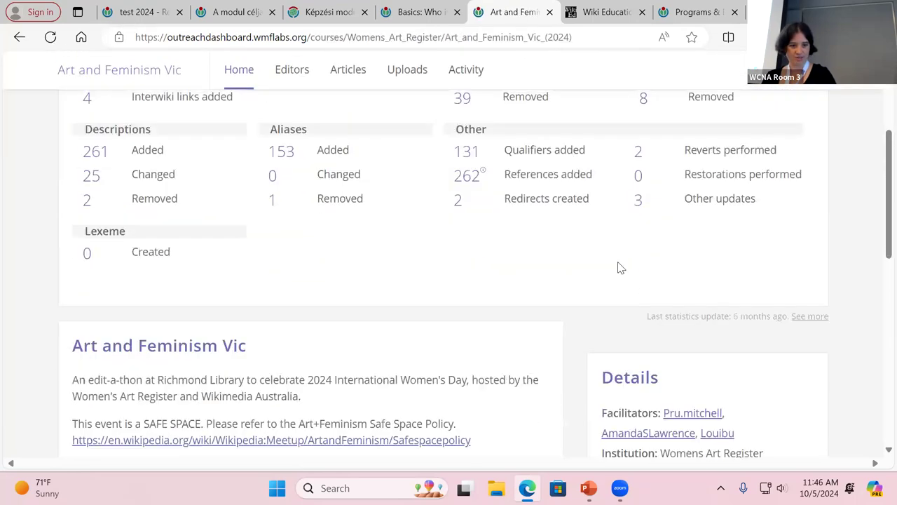
{"action": "scroll", "coordinate": [621, 266], "scroll_direction": "up", "scroll_amount": 3}
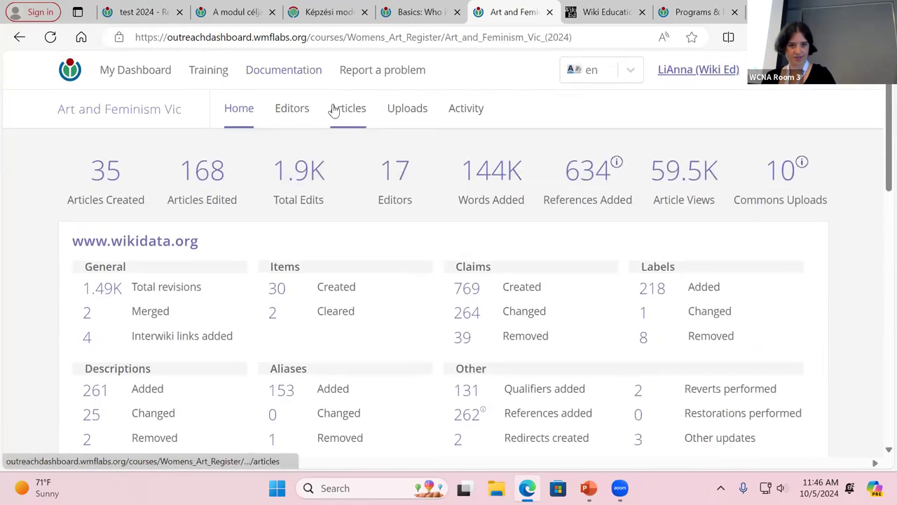
{"action": "left_click", "coordinate": [334, 110]}
{"action": "scroll", "coordinate": [610, 358], "scroll_direction": "down", "scroll_amount": 3}
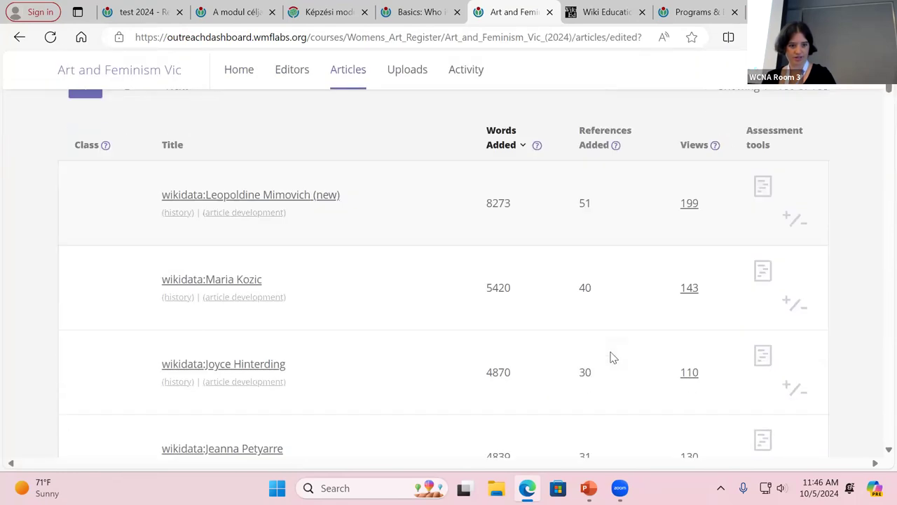
{"action": "scroll", "coordinate": [610, 357], "scroll_direction": "down", "scroll_amount": 4}
{"action": "scroll", "coordinate": [612, 359], "scroll_direction": "down", "scroll_amount": 4}
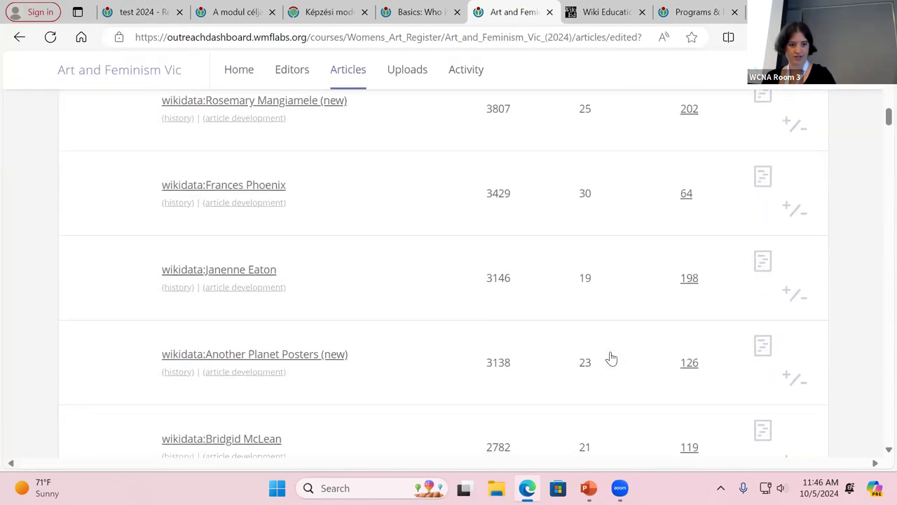
Return to the campaign's articles list and look further down it for another program
{"action": "left_click", "coordinate": [19, 39]}
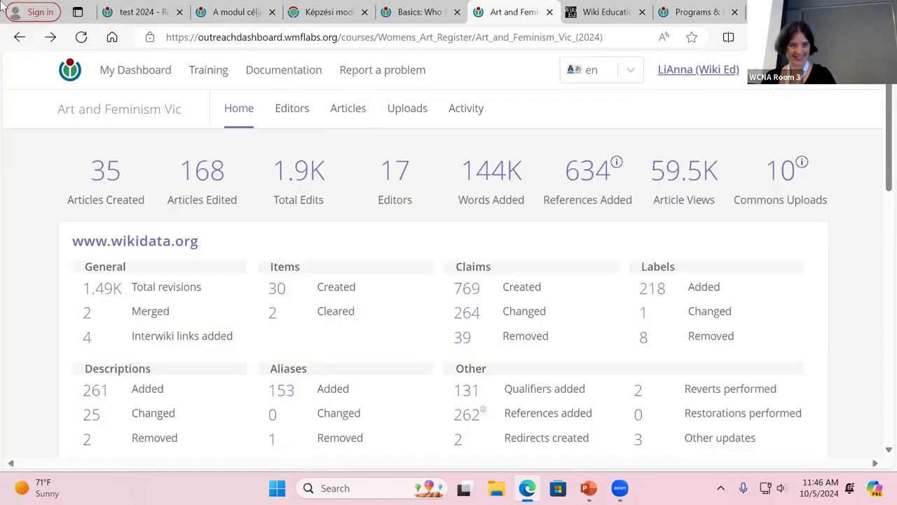
{"action": "left_click", "coordinate": [19, 37]}
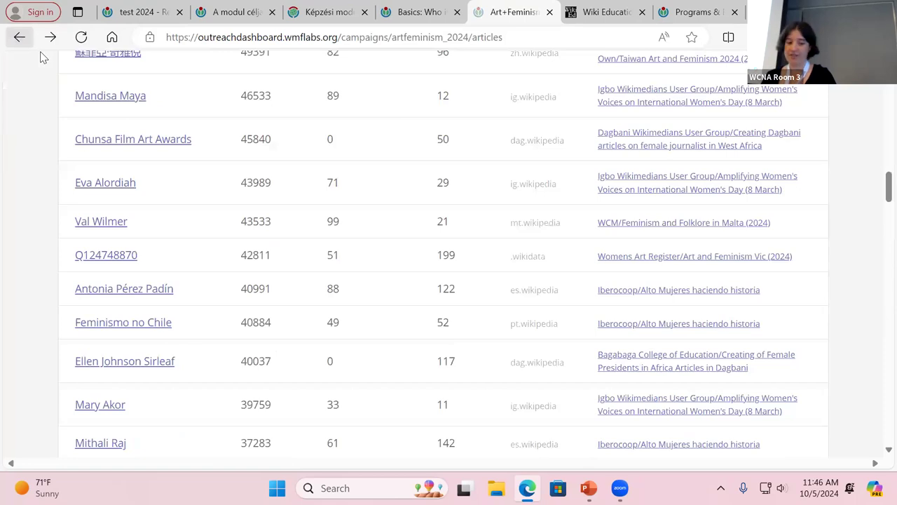
{"action": "scroll", "coordinate": [591, 381], "scroll_direction": "down", "scroll_amount": 4}
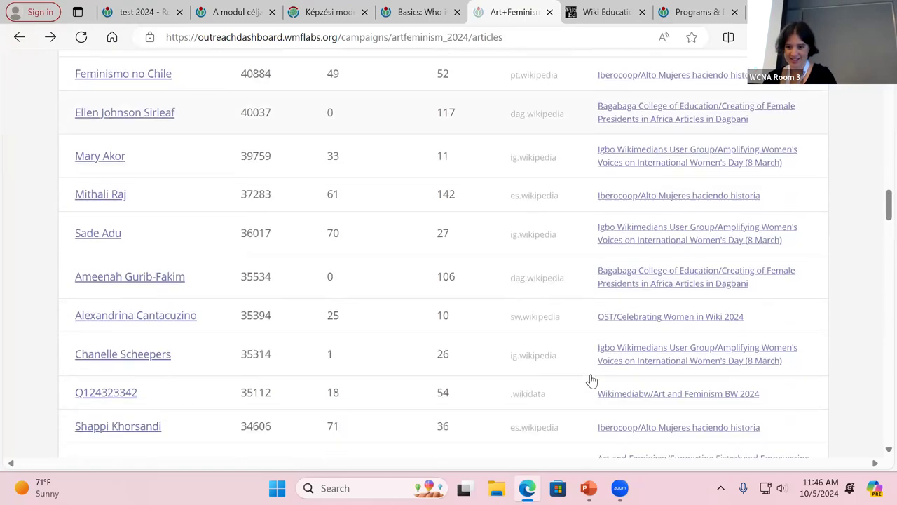
{"action": "scroll", "coordinate": [591, 381], "scroll_direction": "down", "scroll_amount": 4}
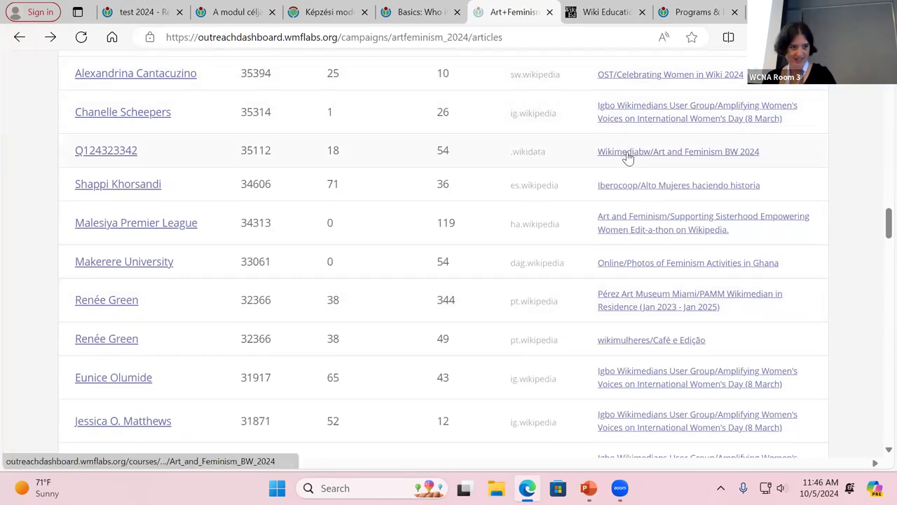
{"action": "scroll", "coordinate": [606, 265], "scroll_direction": "down", "scroll_amount": 1}
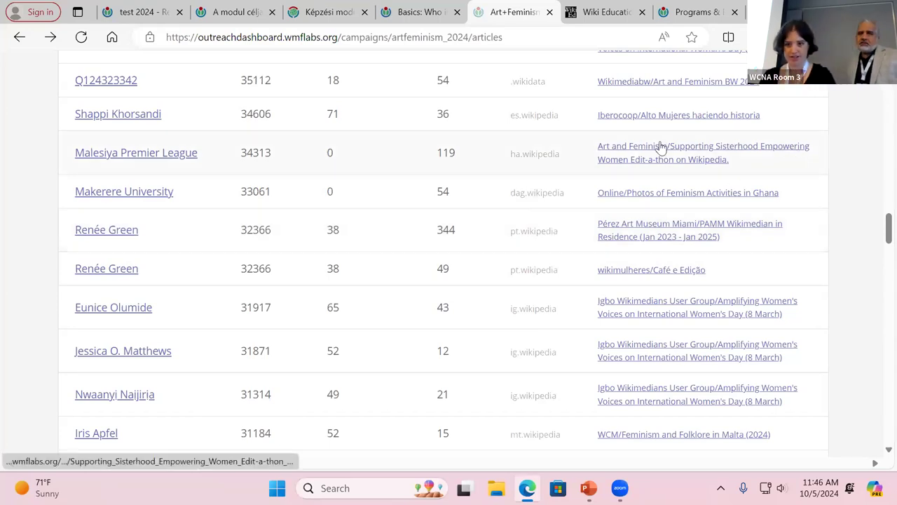
Open the program "Iberocoop/Alto Mujeres haciendo historia" and show its edited articles with their assessment tools
{"action": "left_click", "coordinate": [674, 121]}
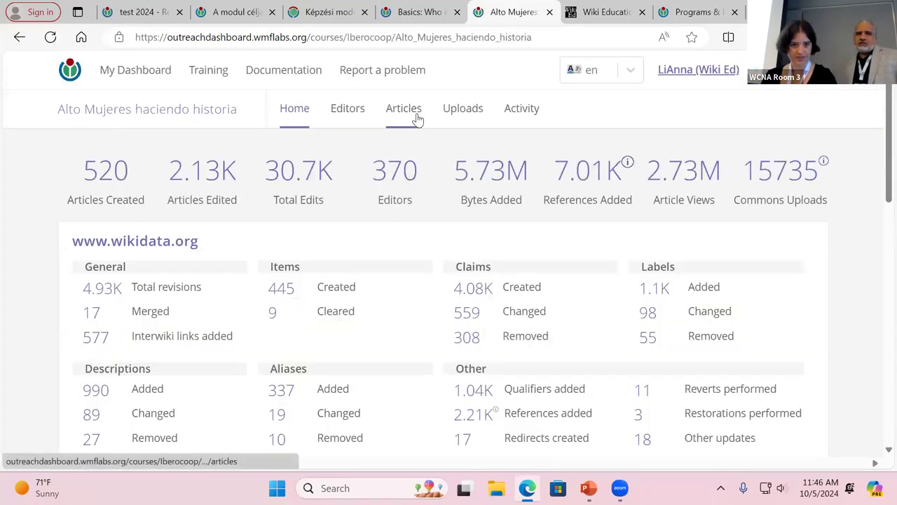
{"action": "left_click", "coordinate": [418, 119]}
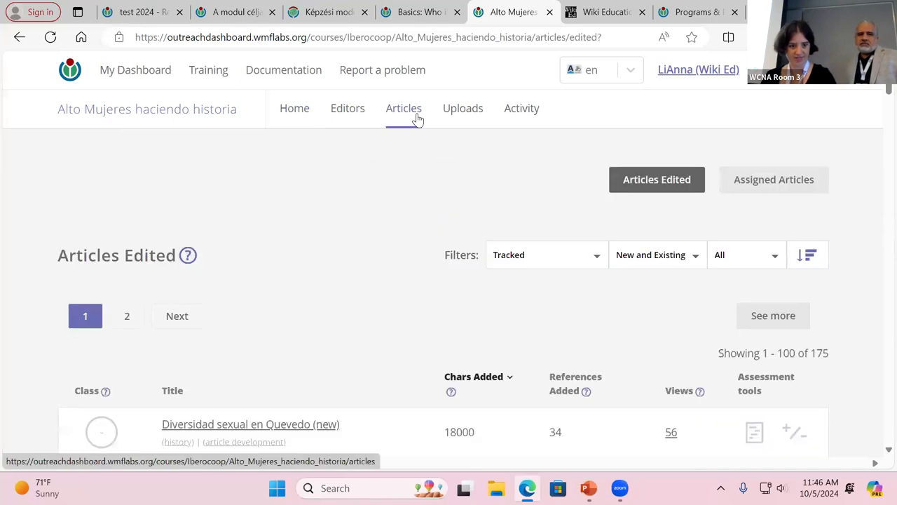
{"action": "scroll", "coordinate": [417, 119], "scroll_direction": "down", "scroll_amount": 3}
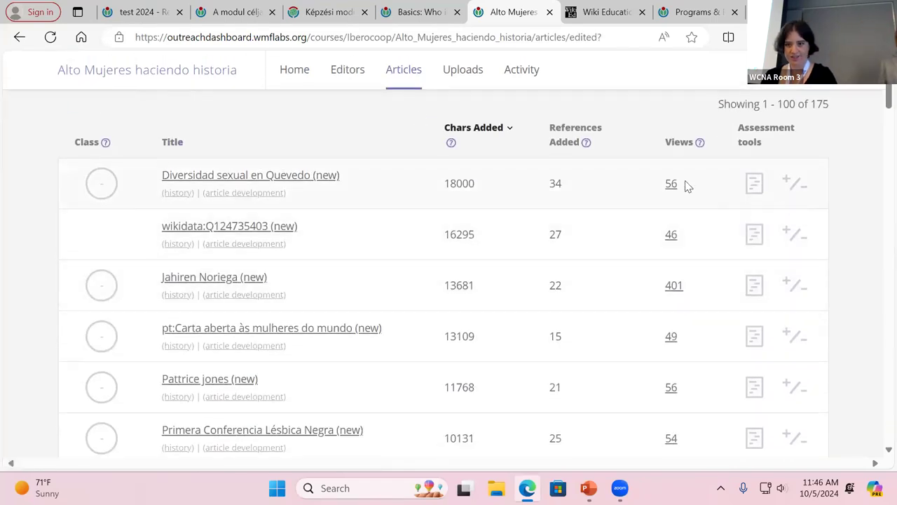
View the current version of the Diversidad sexual en Quevedo article, examine its authorship highlighting through to the references, and close it
{"action": "left_click", "coordinate": [753, 183]}
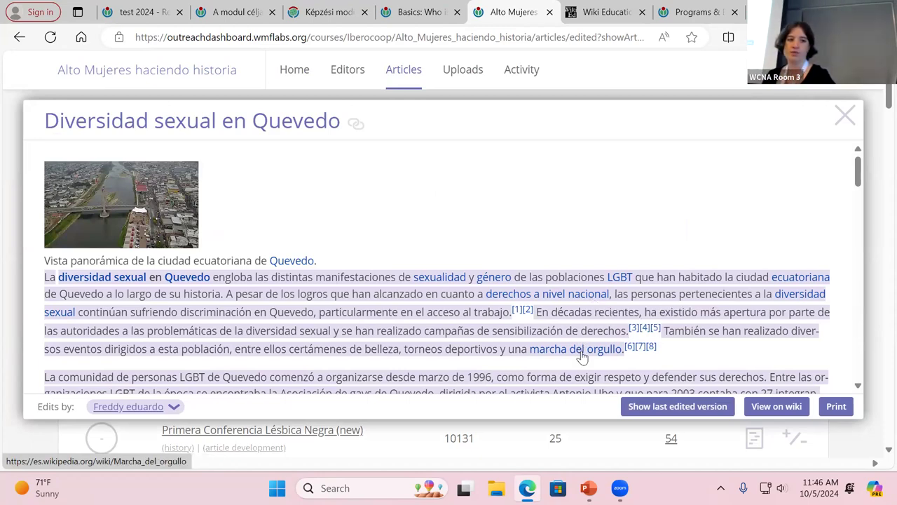
{"action": "scroll", "coordinate": [636, 289], "scroll_direction": "down", "scroll_amount": 1}
{"action": "scroll", "coordinate": [637, 289], "scroll_direction": "down", "scroll_amount": 15}
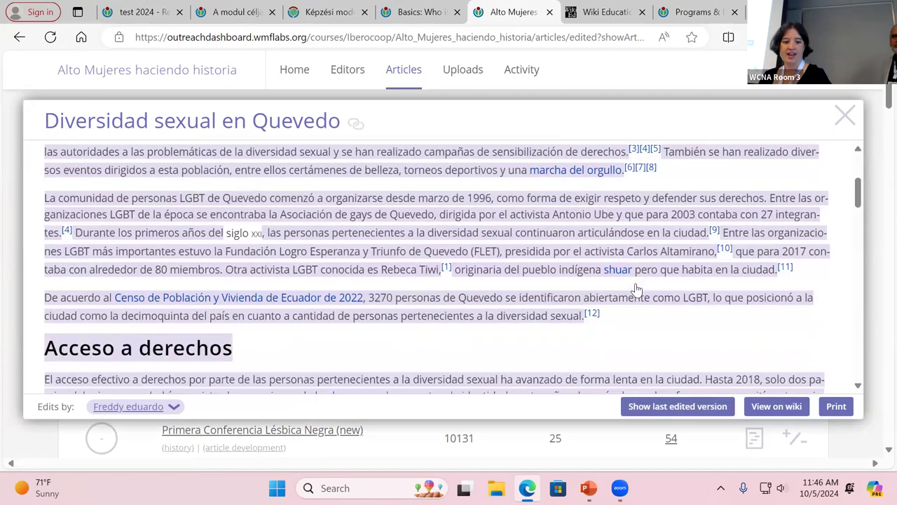
{"action": "scroll", "coordinate": [636, 289], "scroll_direction": "down", "scroll_amount": 4}
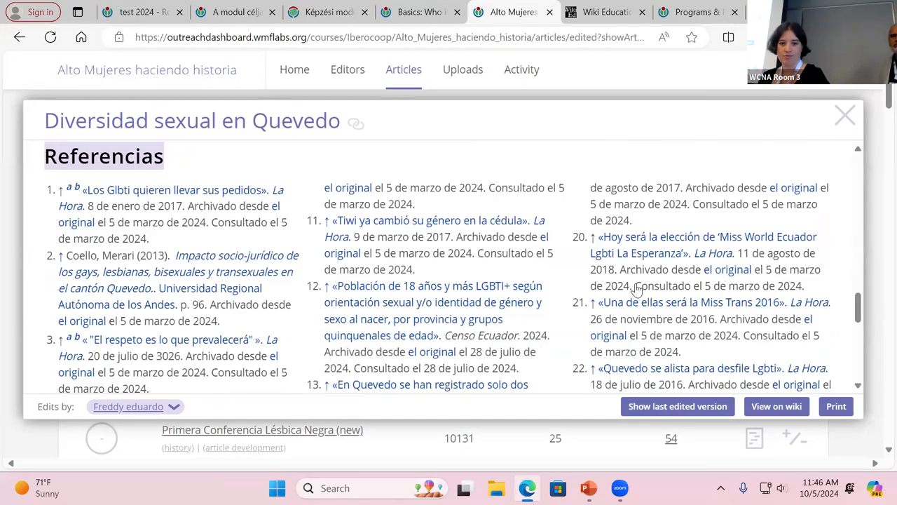
{"action": "scroll", "coordinate": [636, 289], "scroll_direction": "up", "scroll_amount": 7}
{"action": "scroll", "coordinate": [637, 289], "scroll_direction": "up", "scroll_amount": 6}
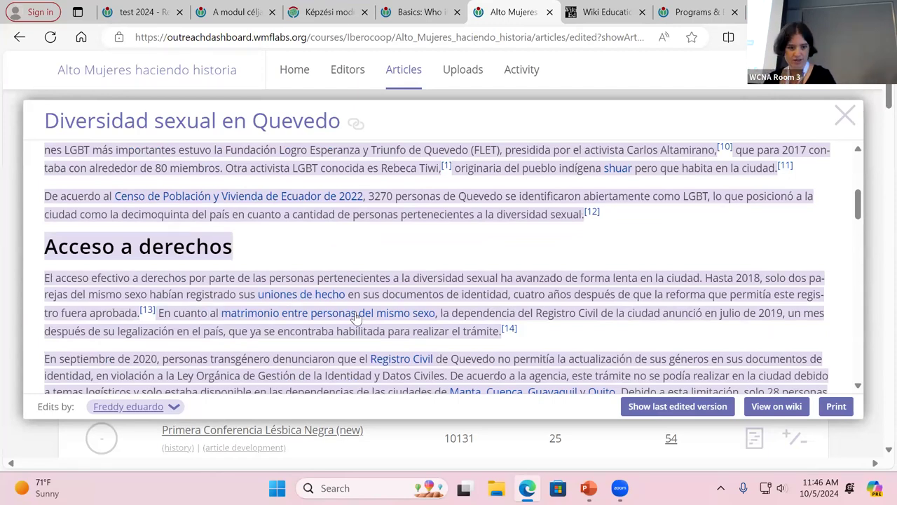
{"action": "left_click", "coordinate": [848, 114]}
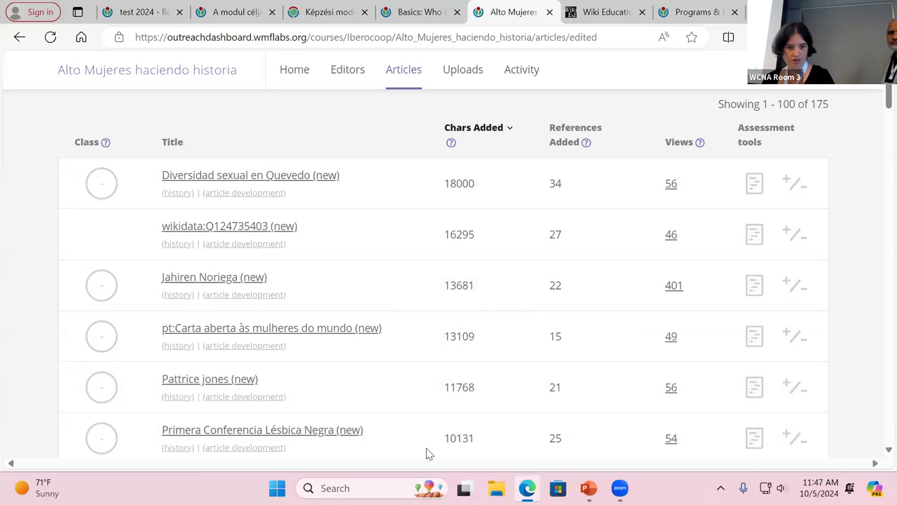
Find the existing Pilar Cornejo article further down the list, view its current version and examine which passages are highlighted per editor
{"action": "scroll", "coordinate": [495, 306], "scroll_direction": "down", "scroll_amount": 6}
{"action": "scroll", "coordinate": [495, 307], "scroll_direction": "down", "scroll_amount": 8}
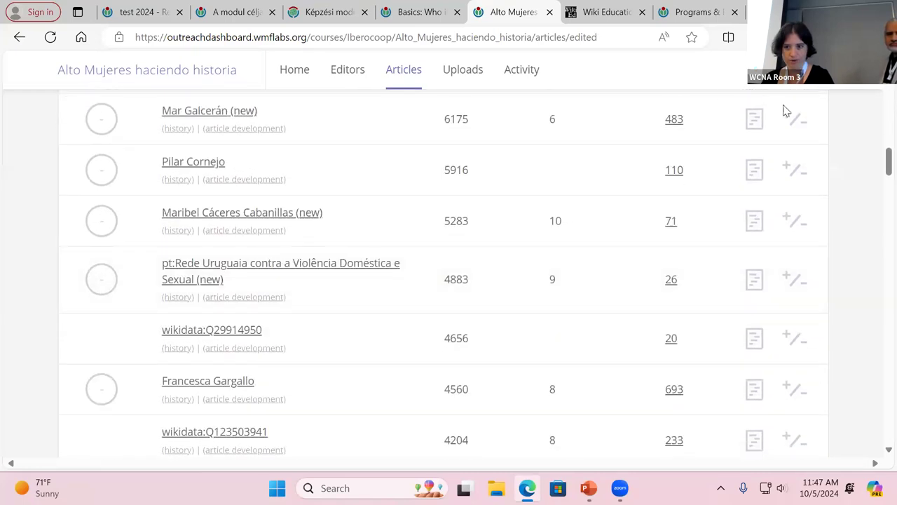
{"action": "left_click", "coordinate": [759, 174]}
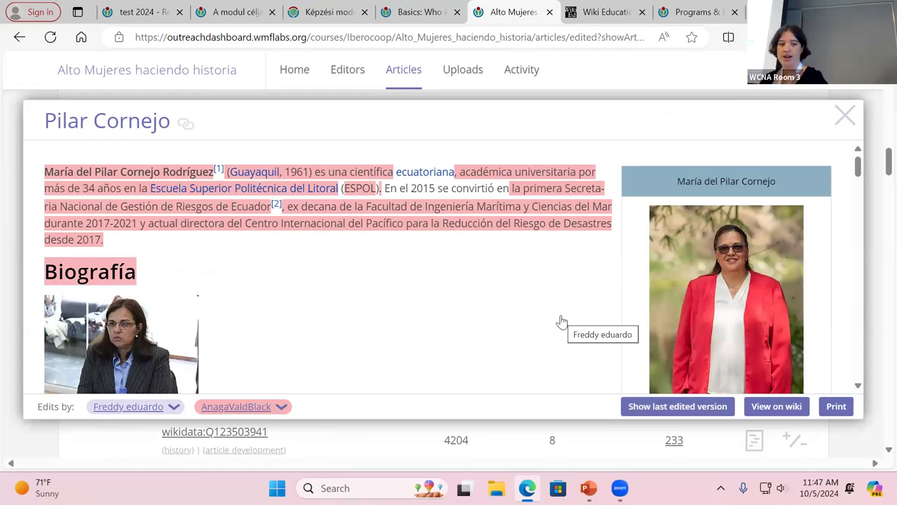
{"action": "scroll", "coordinate": [561, 321], "scroll_direction": "down", "scroll_amount": 10}
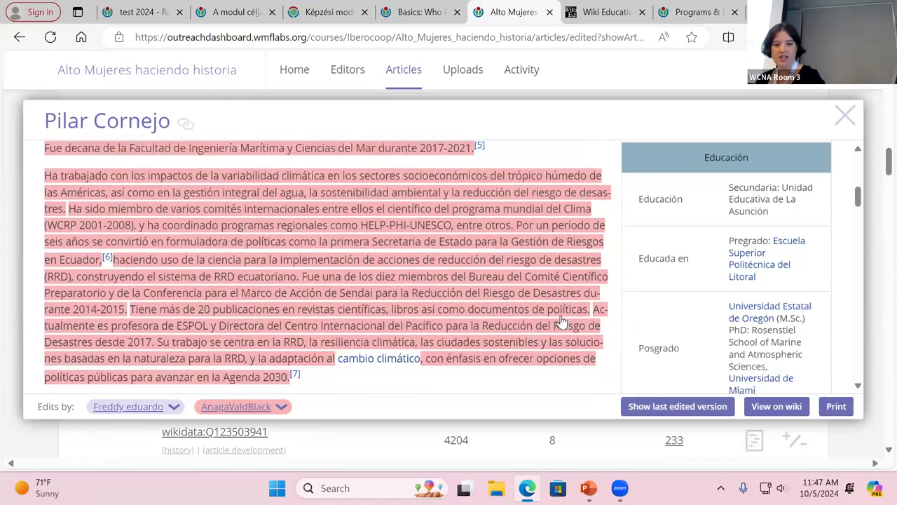
{"action": "scroll", "coordinate": [561, 321], "scroll_direction": "down", "scroll_amount": 10}
{"action": "scroll", "coordinate": [561, 321], "scroll_direction": "down", "scroll_amount": 12}
{"action": "scroll", "coordinate": [561, 321], "scroll_direction": "down", "scroll_amount": 4}
{"action": "scroll", "coordinate": [561, 321], "scroll_direction": "up", "scroll_amount": 10}
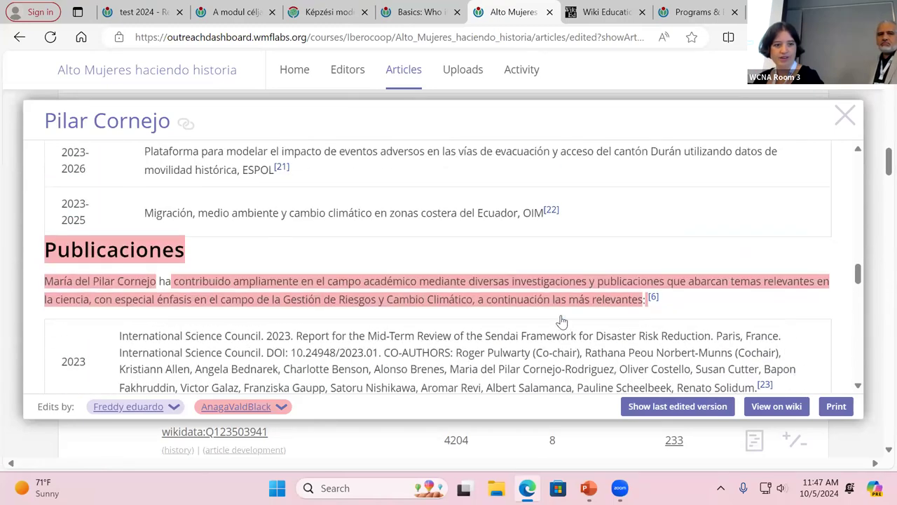
{"action": "scroll", "coordinate": [560, 321], "scroll_direction": "up", "scroll_amount": 1}
{"action": "scroll", "coordinate": [561, 321], "scroll_direction": "up", "scroll_amount": 15}
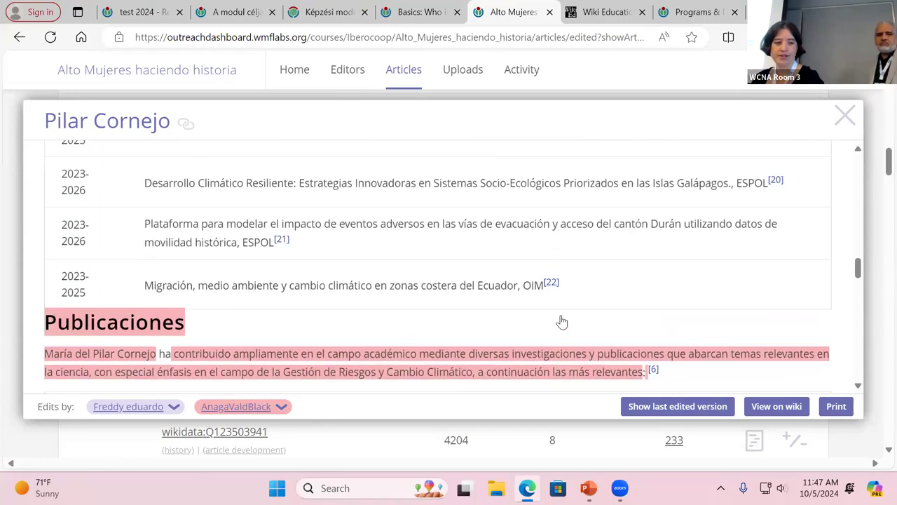
{"action": "scroll", "coordinate": [562, 321], "scroll_direction": "up", "scroll_amount": 10}
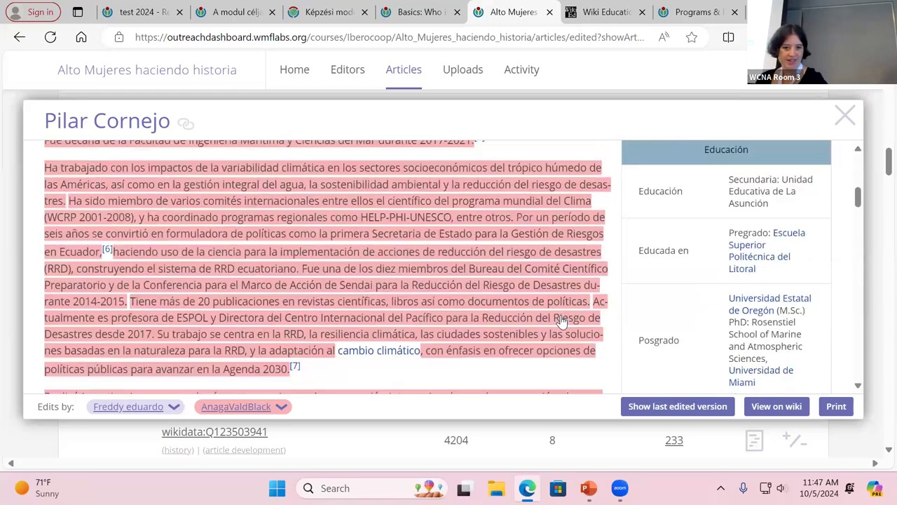
{"action": "scroll", "coordinate": [561, 321], "scroll_direction": "down", "scroll_amount": 5}
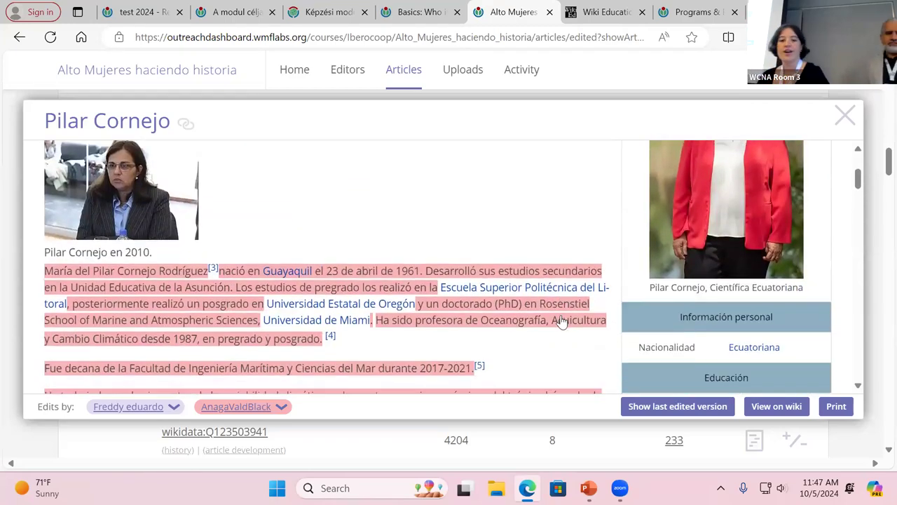
{"action": "scroll", "coordinate": [561, 321], "scroll_direction": "down", "scroll_amount": 3}
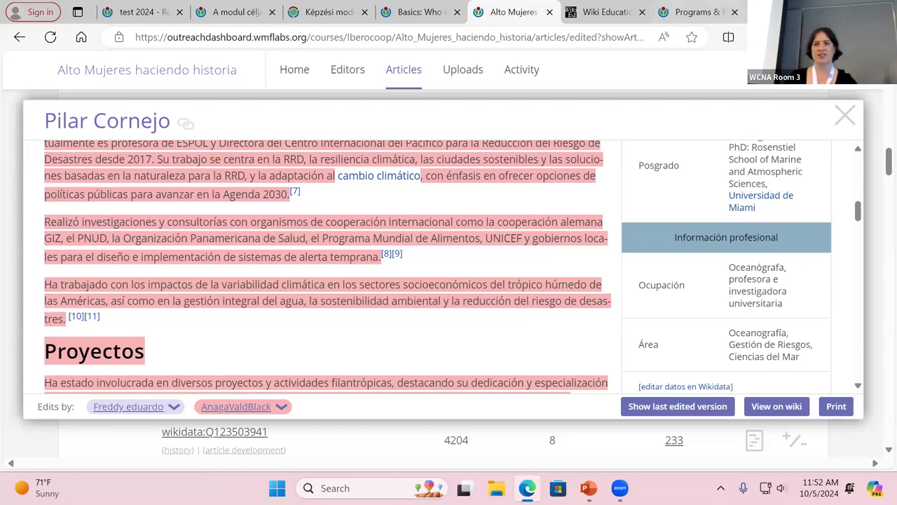
Open the site impact.wikiedu.org in a new browser tab
{"action": "key", "text": "ctrl+t"}
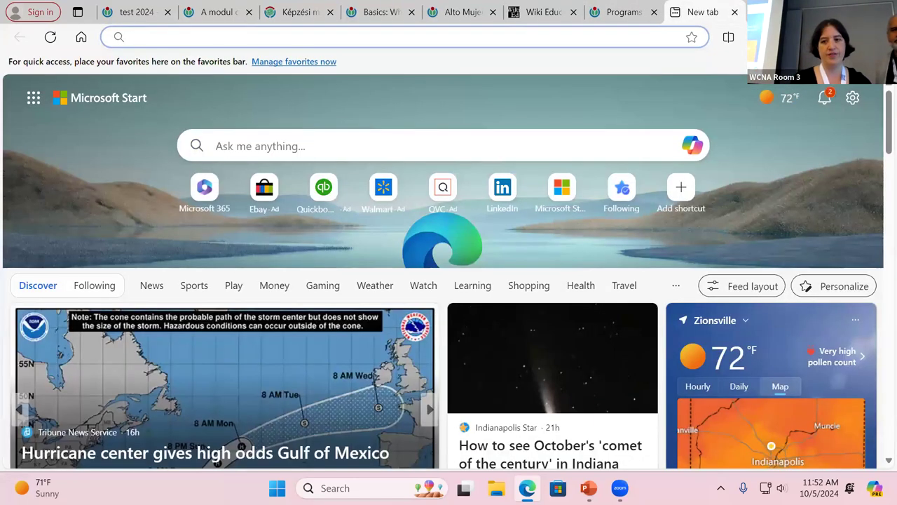
{"action": "type", "text": "impact.wikiedu.org"}
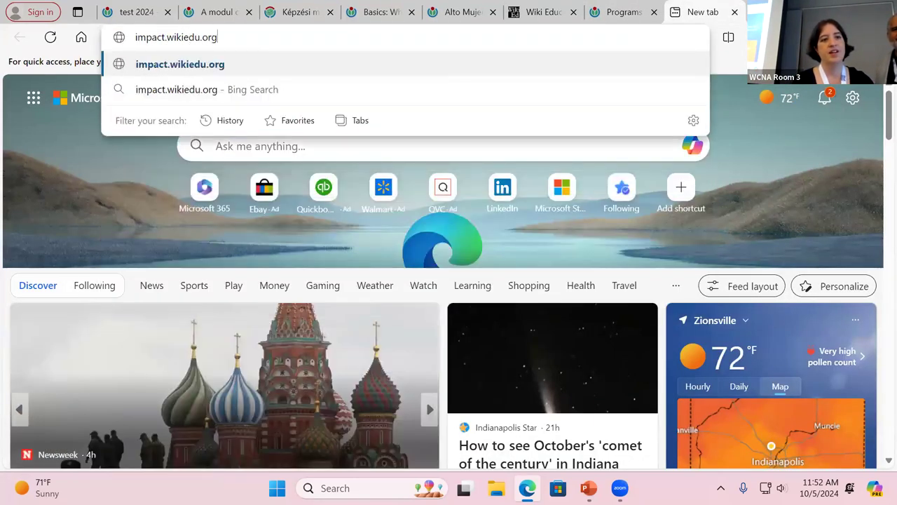
{"action": "key", "text": "Return"}
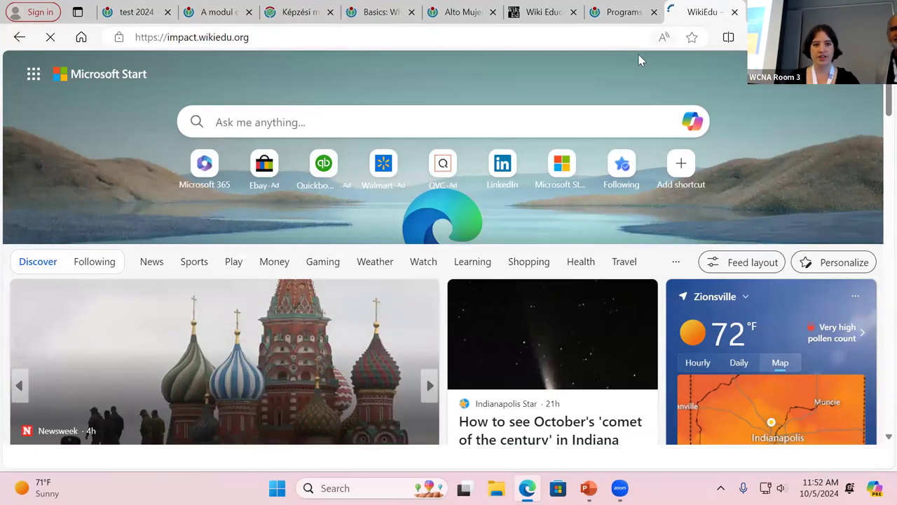
Open the topic "African-Americans in the Manhattan Project" and examine its statistics and the chart of articles created at each timepoint
{"action": "scroll", "coordinate": [565, 102], "scroll_direction": "down", "scroll_amount": 5}
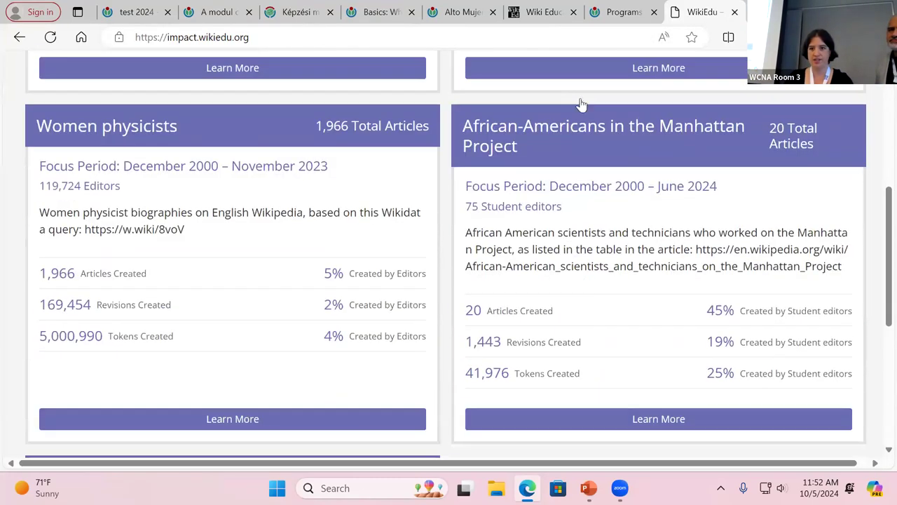
{"action": "left_click", "coordinate": [578, 133]}
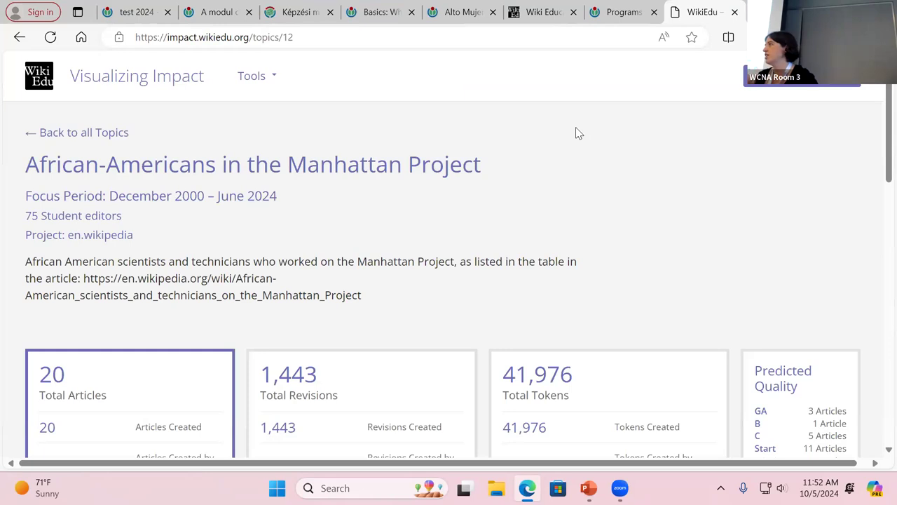
{"action": "scroll", "coordinate": [533, 237], "scroll_direction": "down", "scroll_amount": 6}
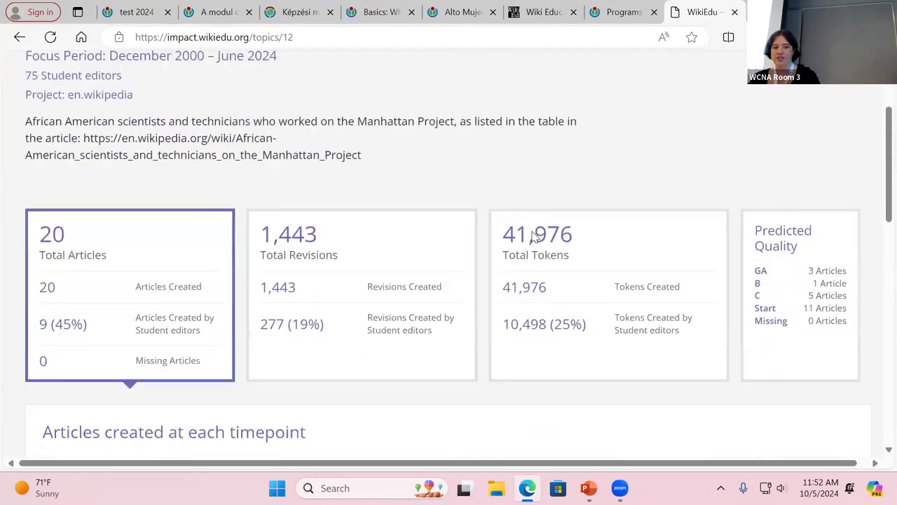
{"action": "scroll", "coordinate": [533, 237], "scroll_direction": "down", "scroll_amount": 2}
{"action": "scroll", "coordinate": [533, 237], "scroll_direction": "up", "scroll_amount": 1}
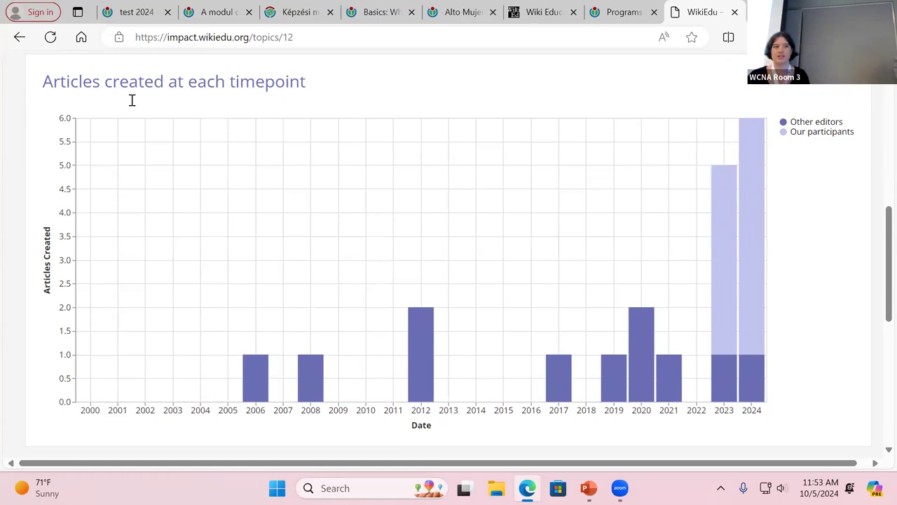
Return to the topics overview, open the Women geologists topic and examine its chart of articles created at each timepoint
{"action": "left_click", "coordinate": [20, 38]}
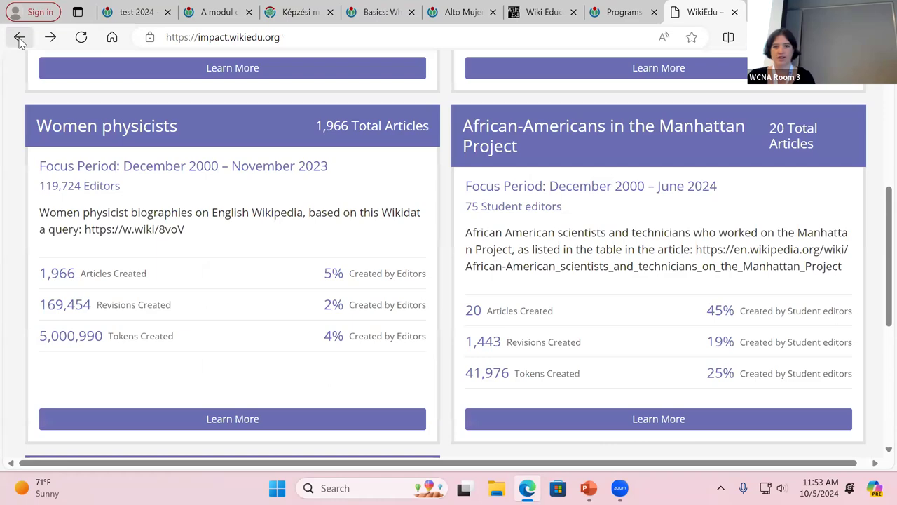
{"action": "scroll", "coordinate": [430, 344], "scroll_direction": "down", "scroll_amount": 2}
{"action": "scroll", "coordinate": [214, 333], "scroll_direction": "down", "scroll_amount": 4}
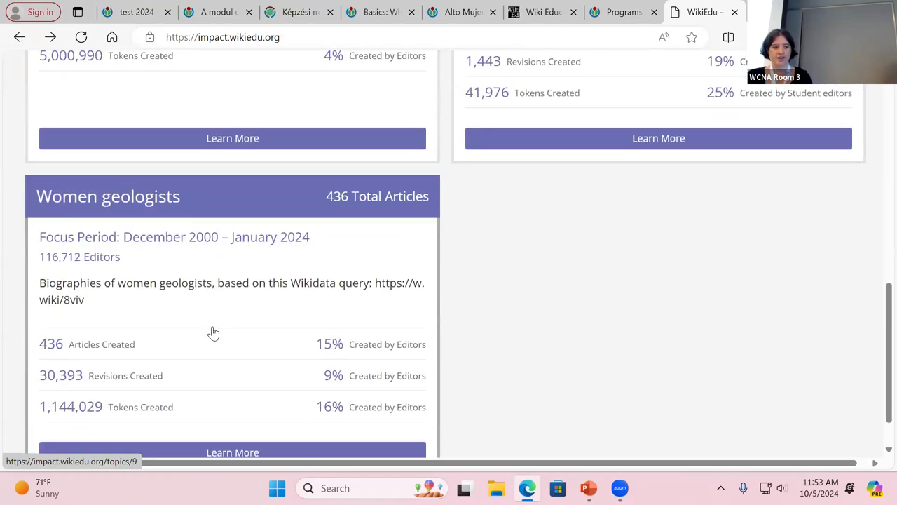
{"action": "left_click", "coordinate": [213, 333]}
{"action": "scroll", "coordinate": [267, 371], "scroll_direction": "down", "scroll_amount": 5}
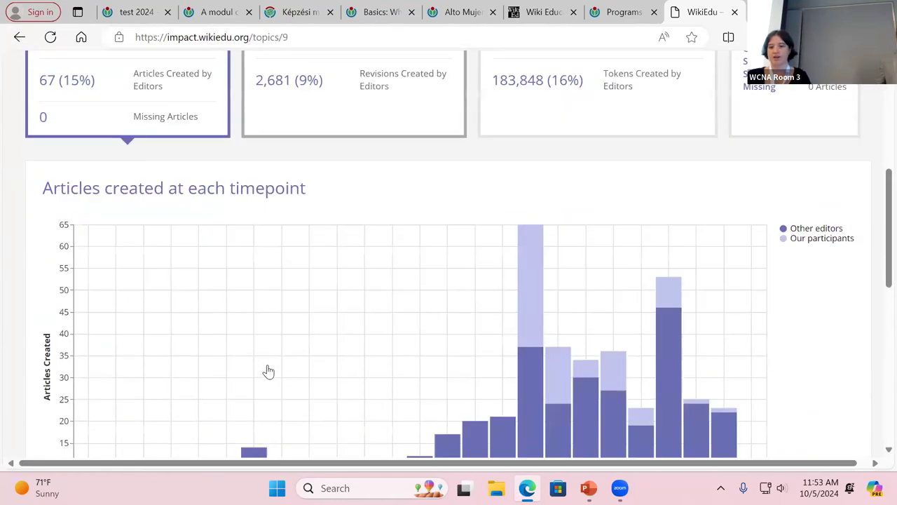
{"action": "scroll", "coordinate": [267, 371], "scroll_direction": "down", "scroll_amount": 2}
{"action": "scroll", "coordinate": [281, 354], "scroll_direction": "up", "scroll_amount": 1}
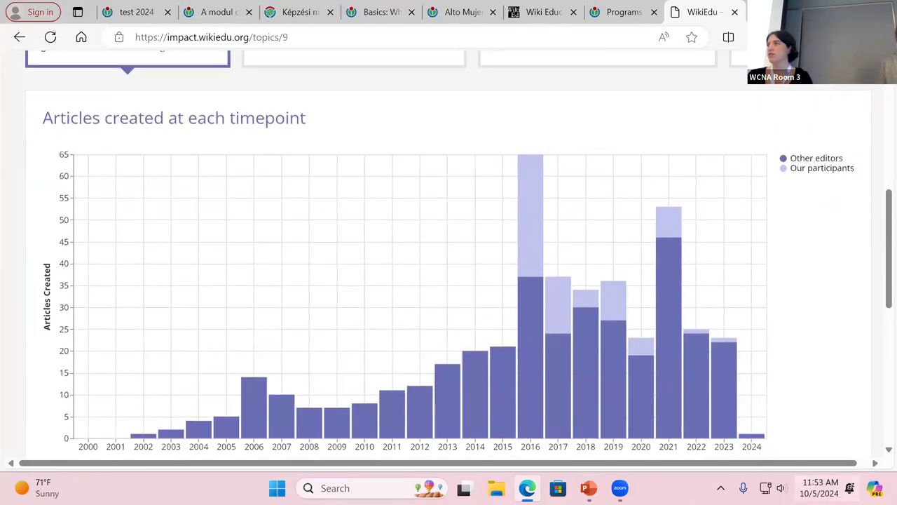
{"action": "mouse_move", "coordinate": [379, 418]}
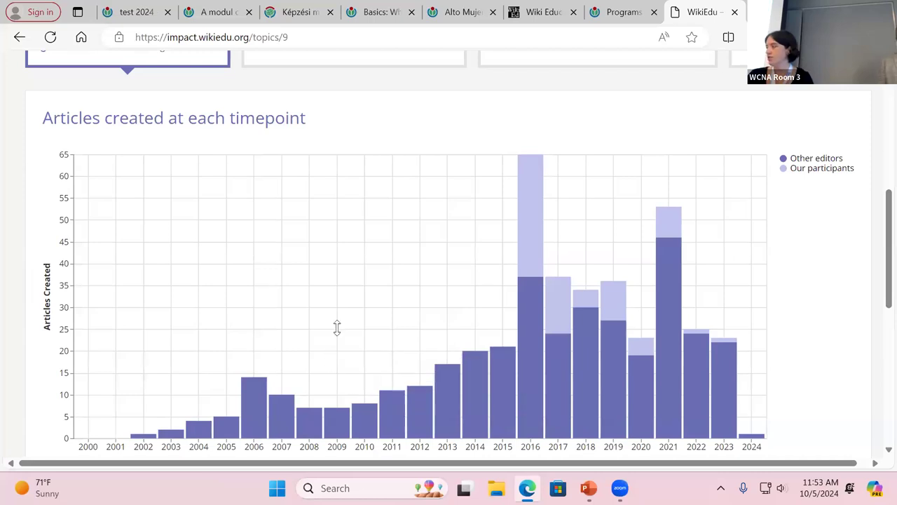
Return to the topics overview, open the Rana (frogs) topic and examine its totals and articles chart
{"action": "left_click", "coordinate": [21, 36]}
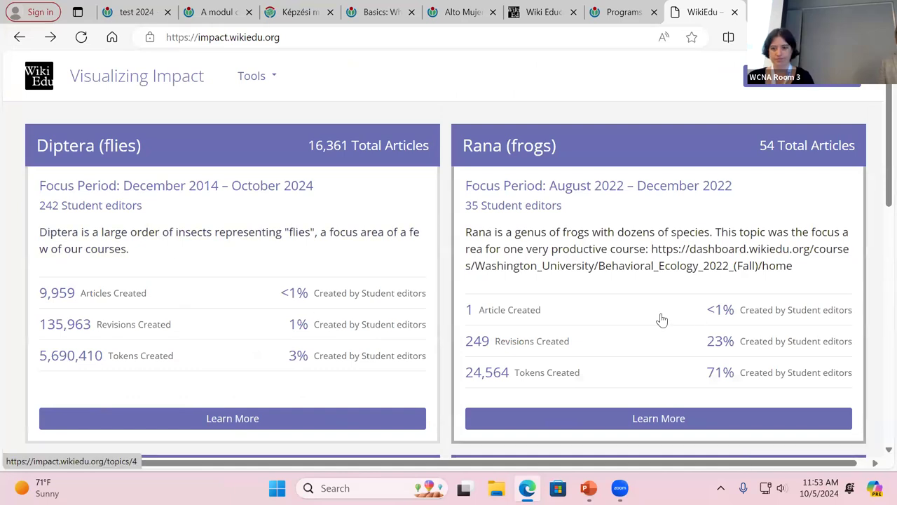
{"action": "left_click", "coordinate": [663, 319]}
{"action": "scroll", "coordinate": [605, 340], "scroll_direction": "down", "scroll_amount": 2}
{"action": "scroll", "coordinate": [604, 339], "scroll_direction": "down", "scroll_amount": 1}
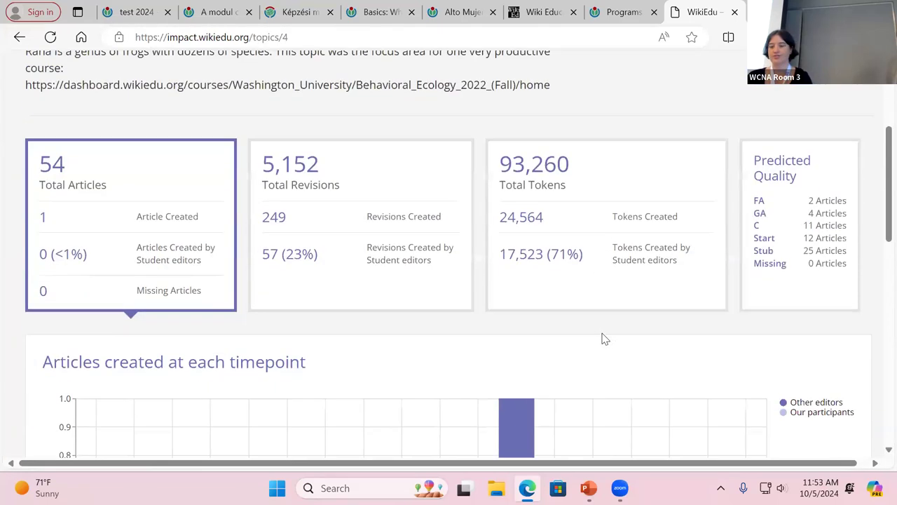
{"action": "scroll", "coordinate": [604, 339], "scroll_direction": "down", "scroll_amount": 5}
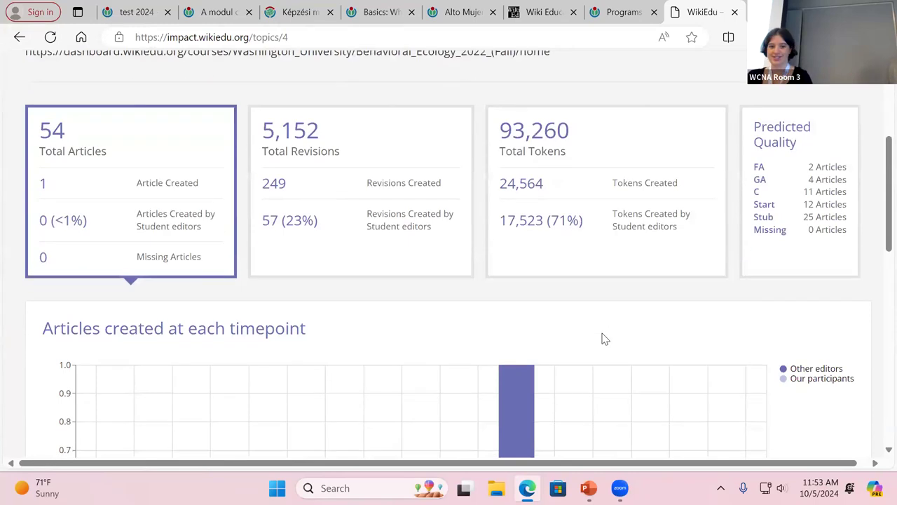
{"action": "scroll", "coordinate": [604, 339], "scroll_direction": "up", "scroll_amount": 3}
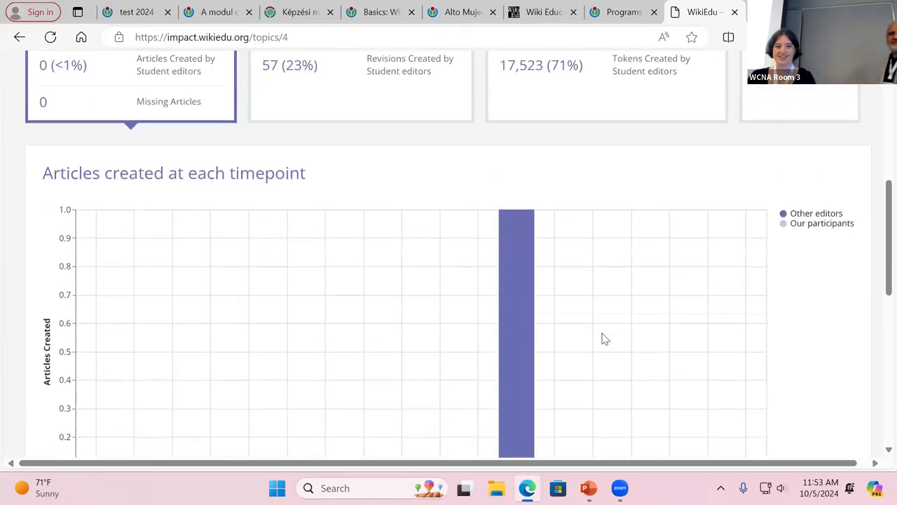
{"action": "scroll", "coordinate": [601, 337], "scroll_direction": "up", "scroll_amount": 3}
Show the token statistics of the Rana (frogs) topic and examine the charts of tokens created and cumulative change to token count
{"action": "left_click", "coordinate": [567, 181]}
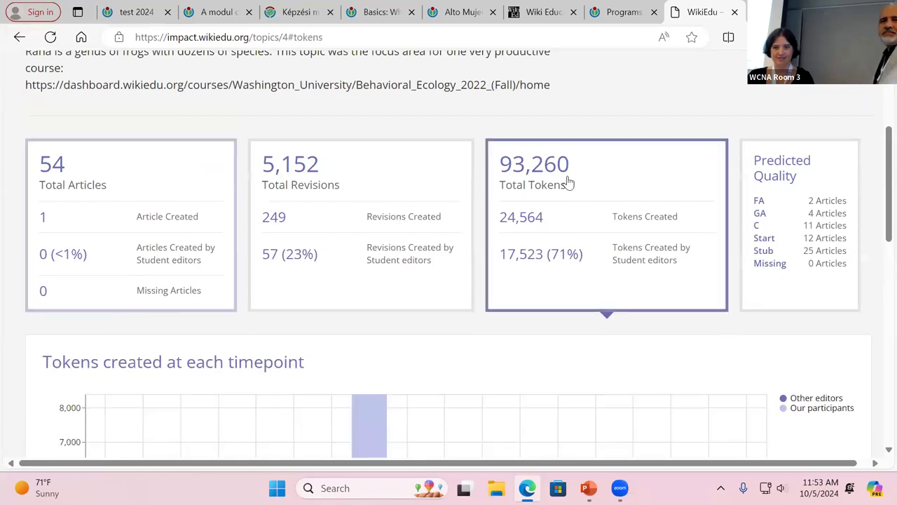
{"action": "scroll", "coordinate": [561, 353], "scroll_direction": "down", "scroll_amount": 6}
{"action": "scroll", "coordinate": [561, 353], "scroll_direction": "up", "scroll_amount": 2}
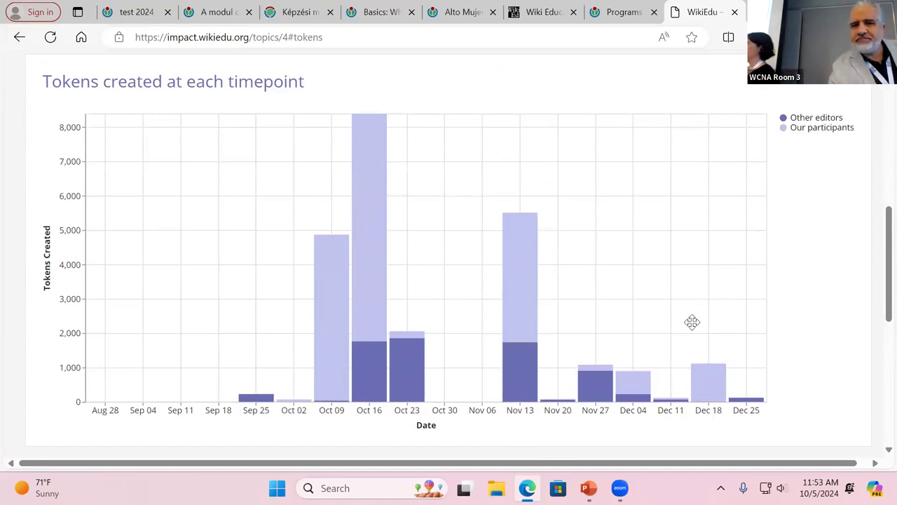
{"action": "scroll", "coordinate": [692, 322], "scroll_direction": "down", "scroll_amount": 6}
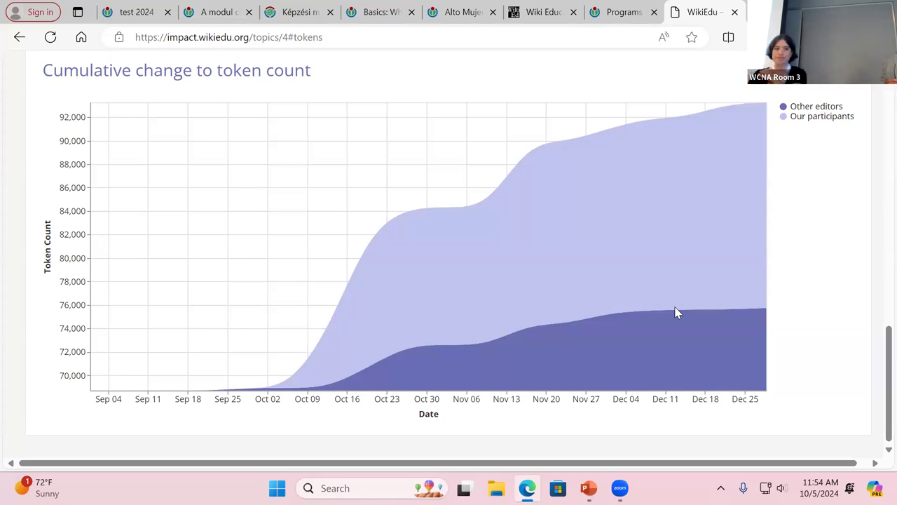
{"action": "scroll", "coordinate": [615, 284], "scroll_direction": "up", "scroll_amount": 2}
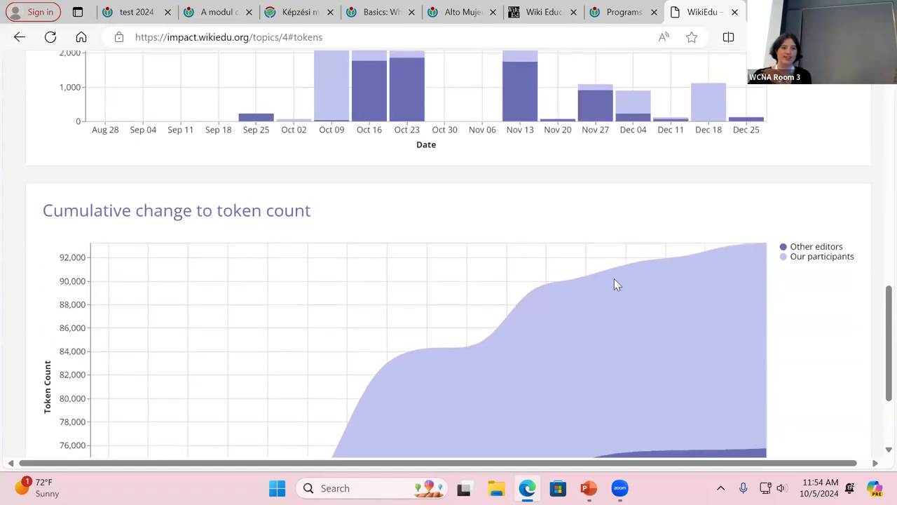
{"action": "scroll", "coordinate": [615, 284], "scroll_direction": "up", "scroll_amount": 6}
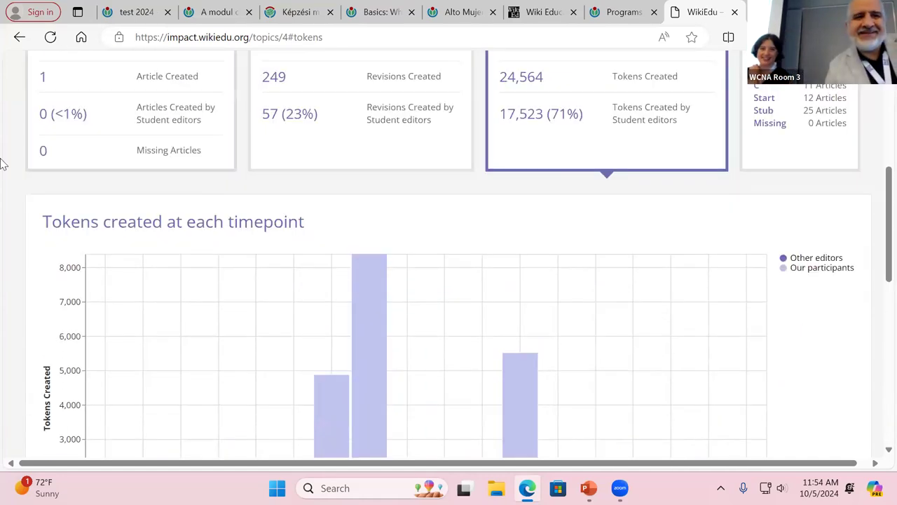
Switch back to the test 2024 program on the Outreach Dashboard and open its home page
{"action": "left_click", "coordinate": [130, 12]}
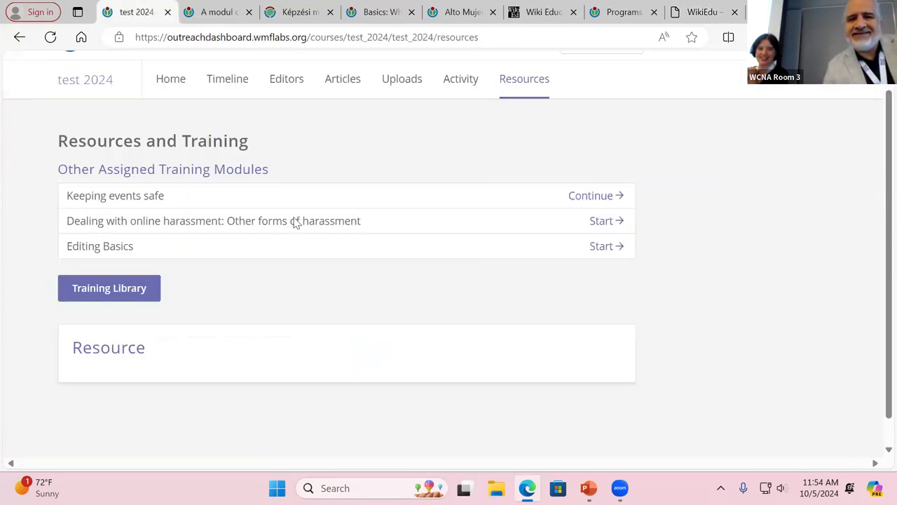
{"action": "scroll", "coordinate": [158, 136], "scroll_direction": "up", "scroll_amount": 1}
{"action": "left_click", "coordinate": [171, 112]}
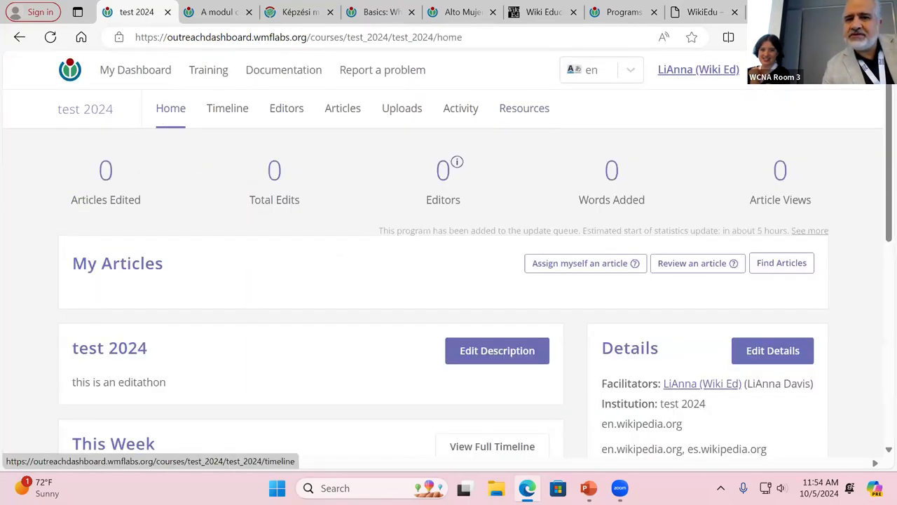
Edit the program's details to set its type to Article Scoped Program, and save the change
{"action": "left_click", "coordinate": [769, 352]}
{"action": "scroll", "coordinate": [448, 284], "scroll_direction": "down", "scroll_amount": 3}
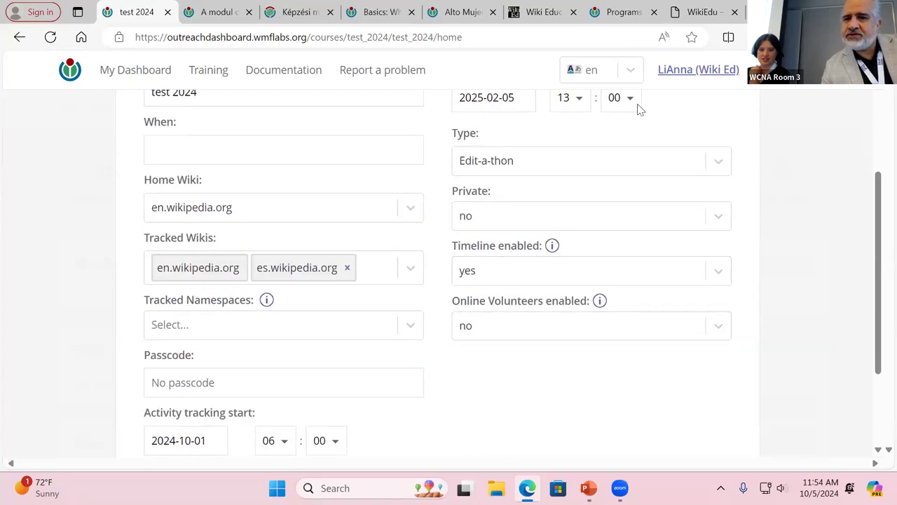
{"action": "left_click", "coordinate": [639, 171]}
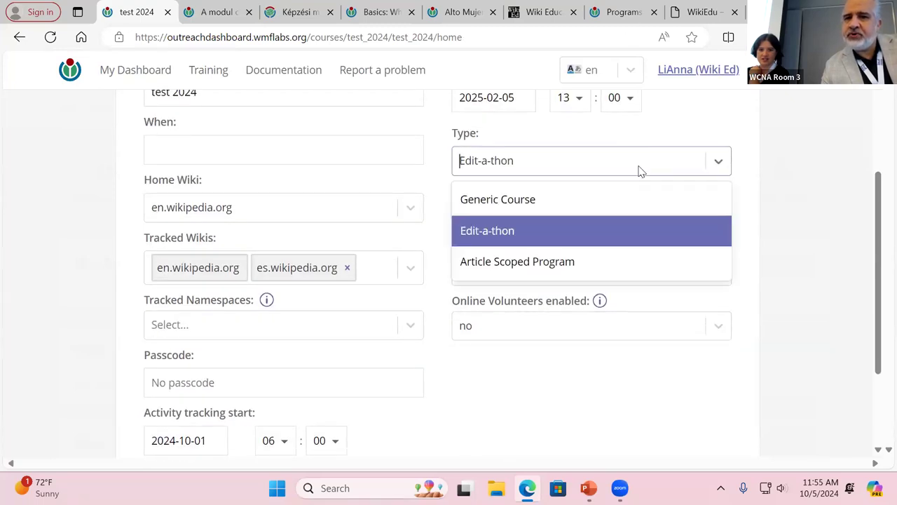
{"action": "left_click", "coordinate": [634, 259]}
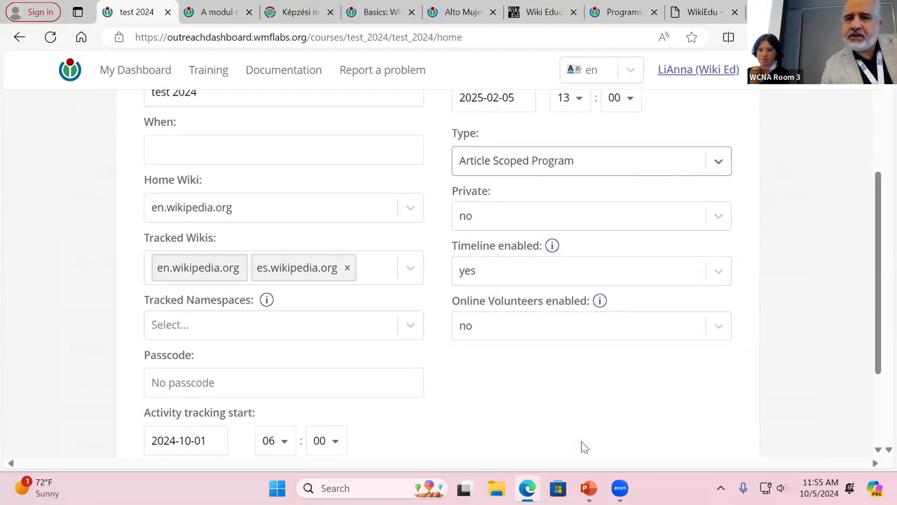
{"action": "scroll", "coordinate": [575, 424], "scroll_direction": "down", "scroll_amount": 2}
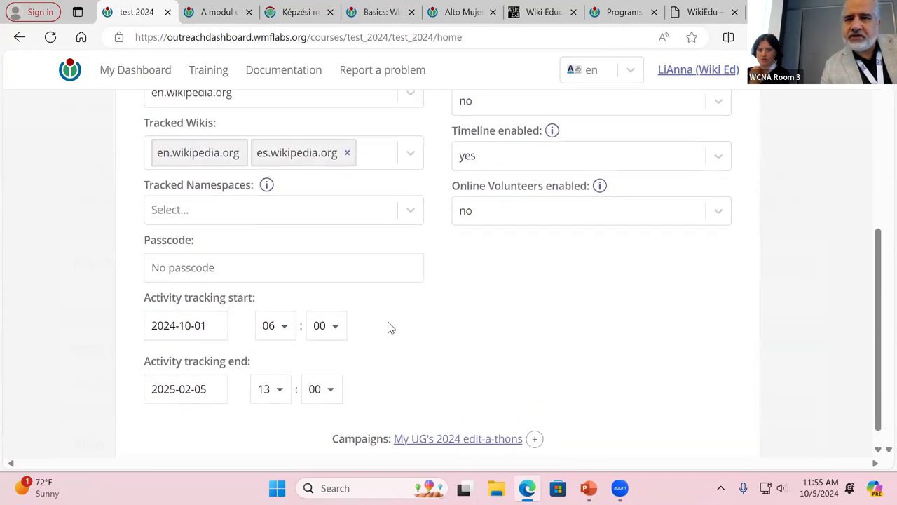
{"action": "scroll", "coordinate": [391, 328], "scroll_direction": "up", "scroll_amount": 5}
{"action": "left_click", "coordinate": [722, 151]}
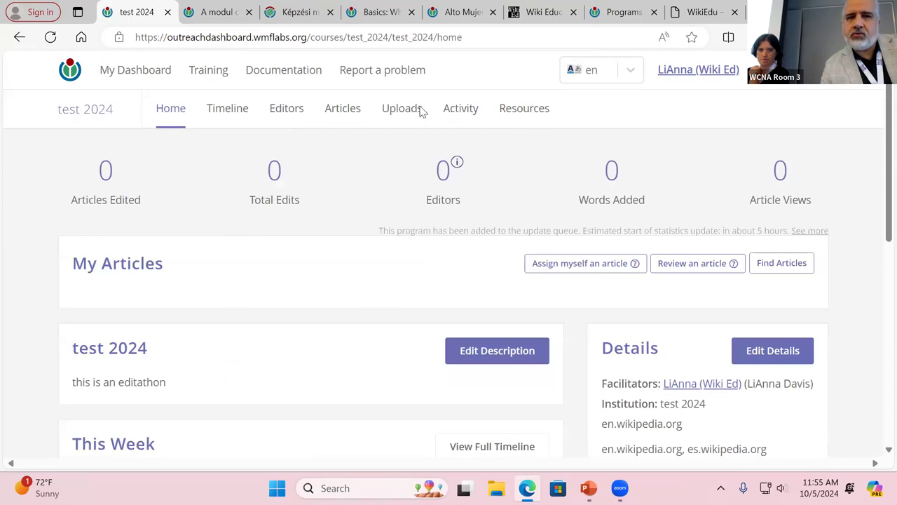
Show the program's available articles and look at the section for tracked categories, PSID, PagePile id and templates
{"action": "left_click", "coordinate": [341, 111]}
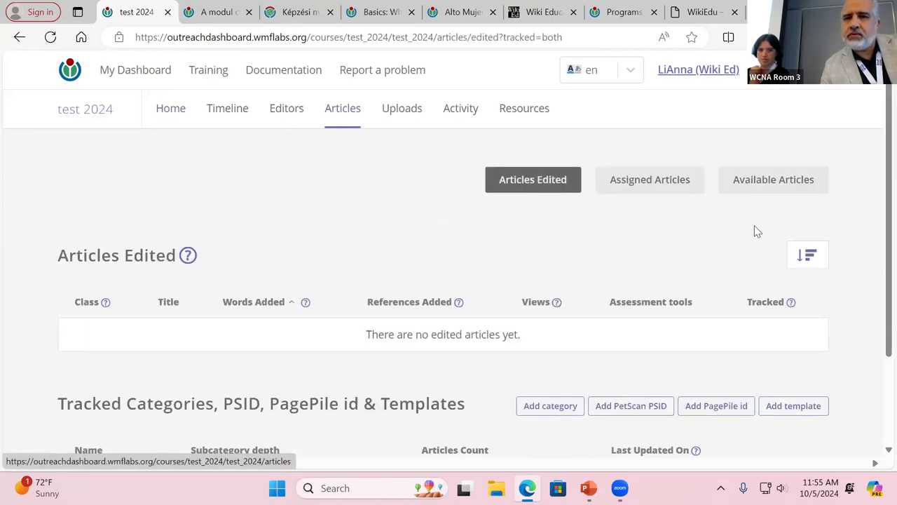
{"action": "left_click", "coordinate": [783, 180]}
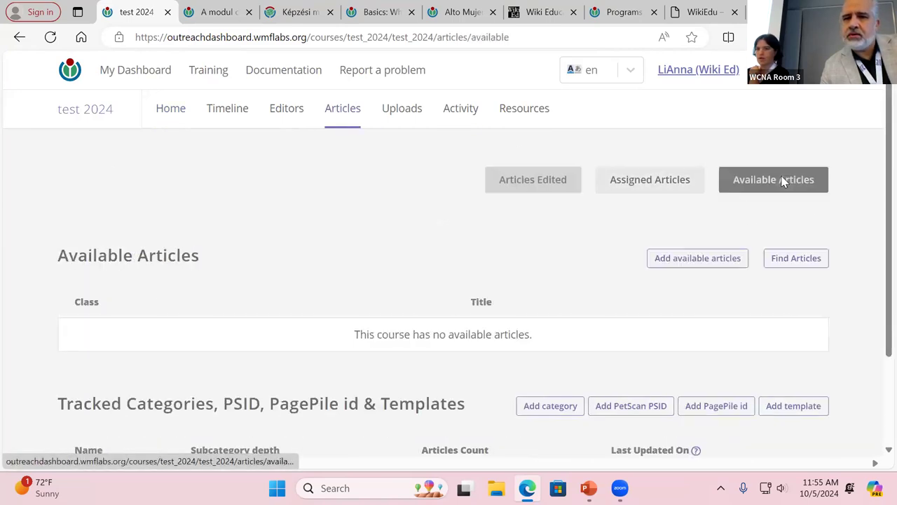
{"action": "scroll", "coordinate": [320, 313], "scroll_direction": "down", "scroll_amount": 3}
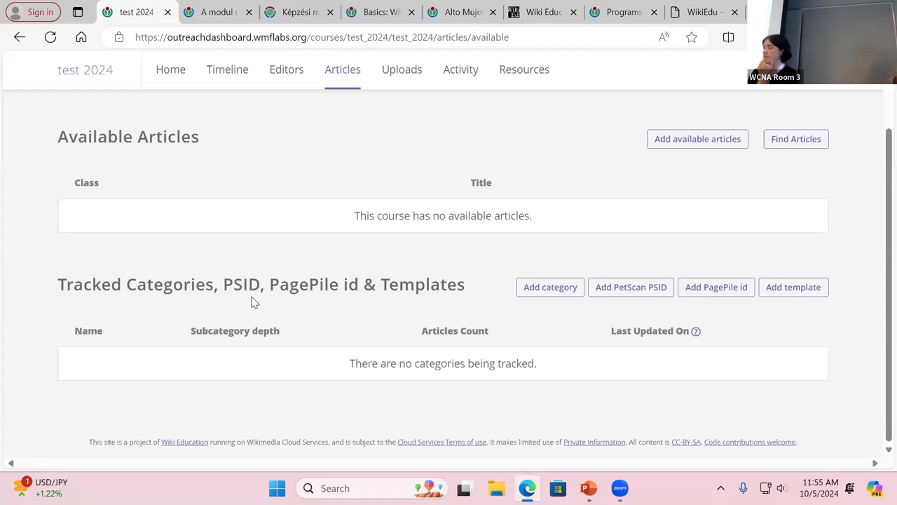
Add the en.wikipedia.org articles Indianapolis and Frogs to the program's available articles
{"action": "left_click", "coordinate": [668, 145]}
{"action": "left_click", "coordinate": [696, 232]}
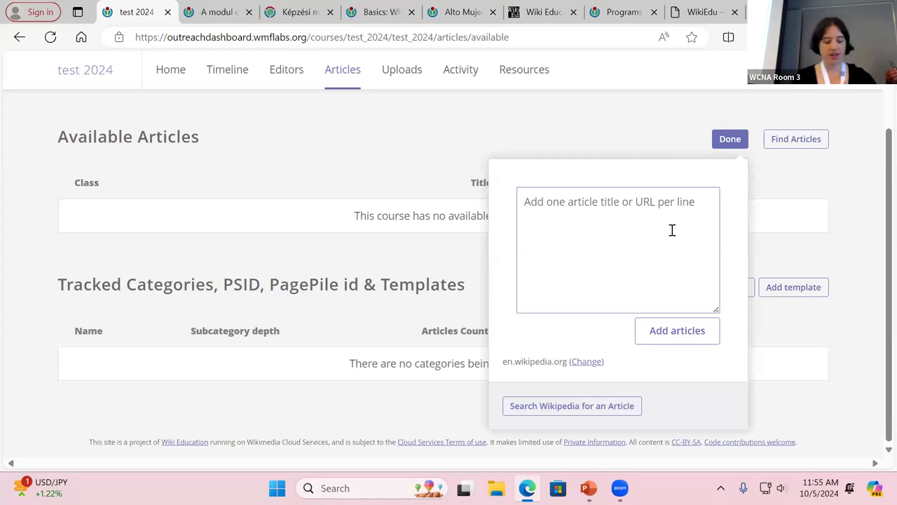
{"action": "type", "text": "Indianap"}
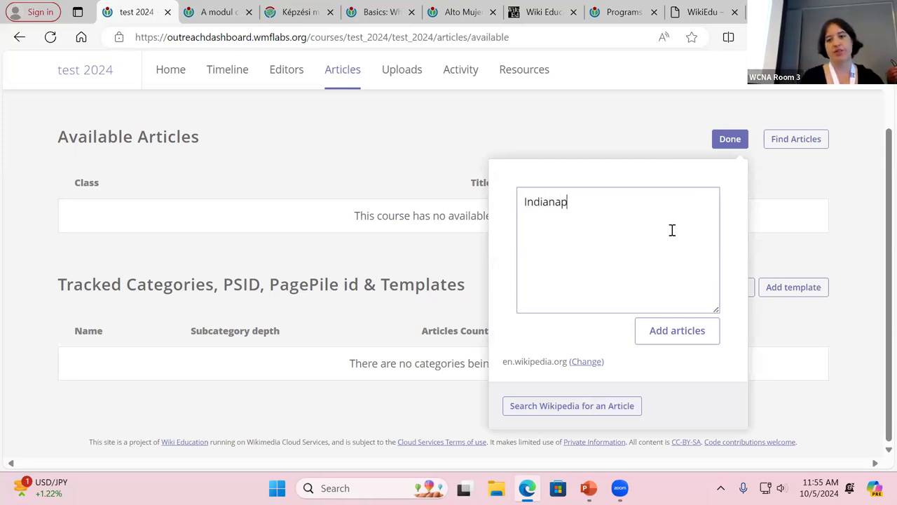
{"action": "type", "text": "olis"}
{"action": "key", "text": "Return"}
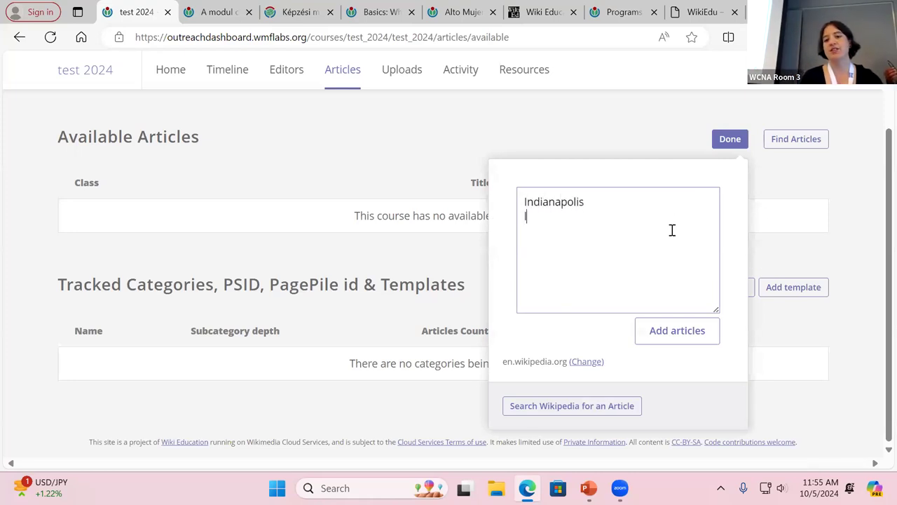
{"action": "type", "text": "Frogs"}
{"action": "key", "text": "Return"}
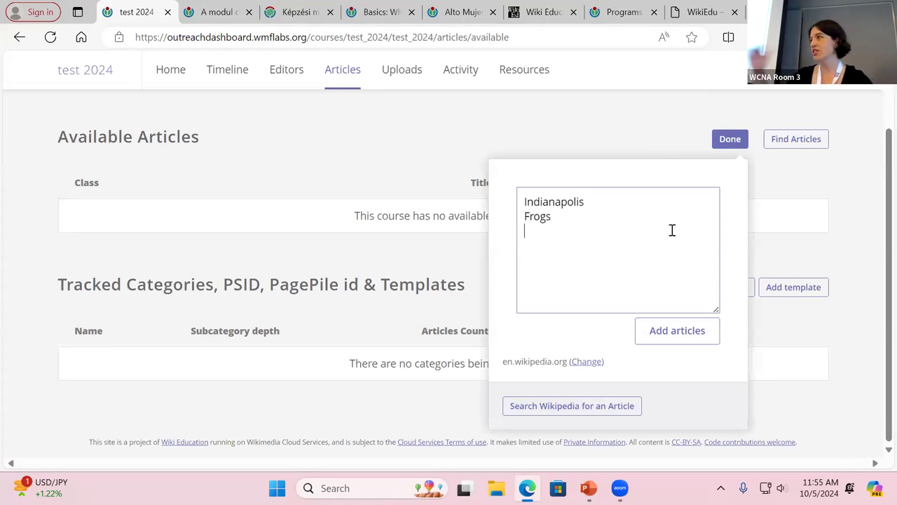
{"action": "left_click", "coordinate": [708, 331]}
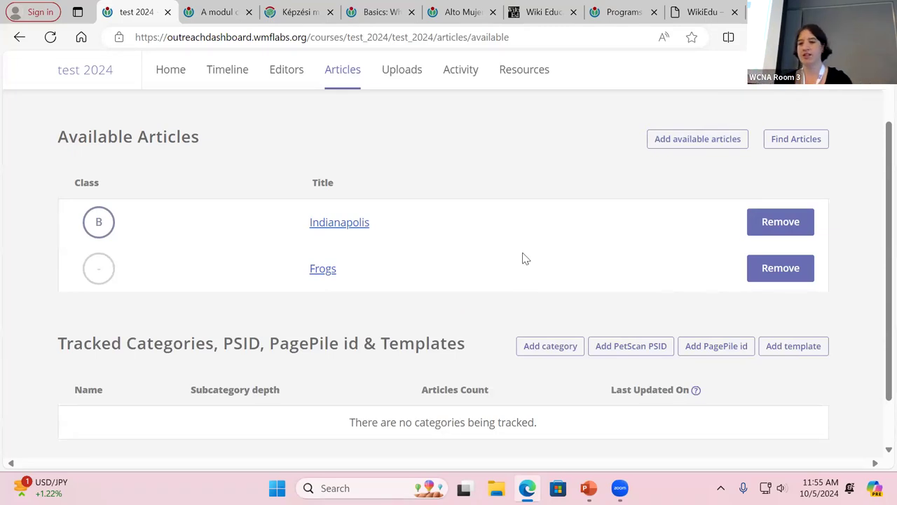
Look over the available articles list and the options for tracking categories, PetScan, PagePile and templates below it
{"action": "scroll", "coordinate": [497, 253], "scroll_direction": "up", "scroll_amount": 1}
{"action": "scroll", "coordinate": [496, 252], "scroll_direction": "up", "scroll_amount": 3}
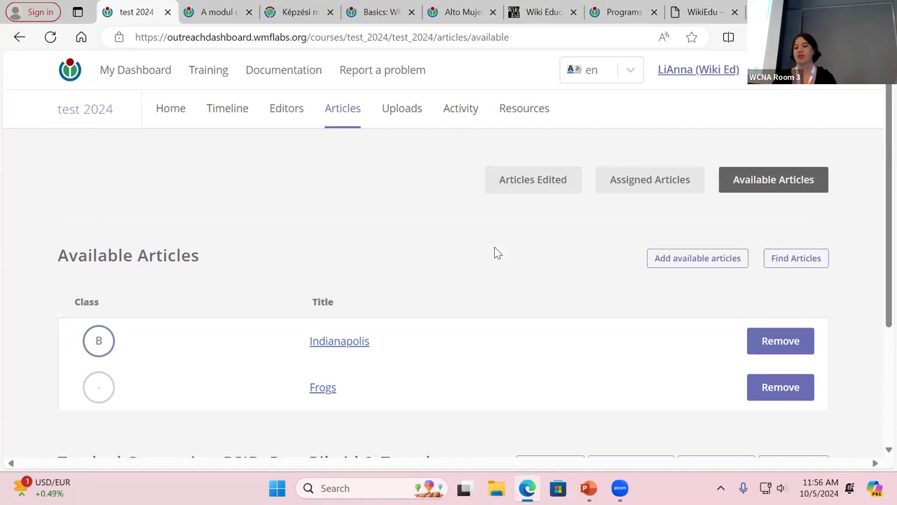
{"action": "scroll", "coordinate": [496, 252], "scroll_direction": "down", "scroll_amount": 3}
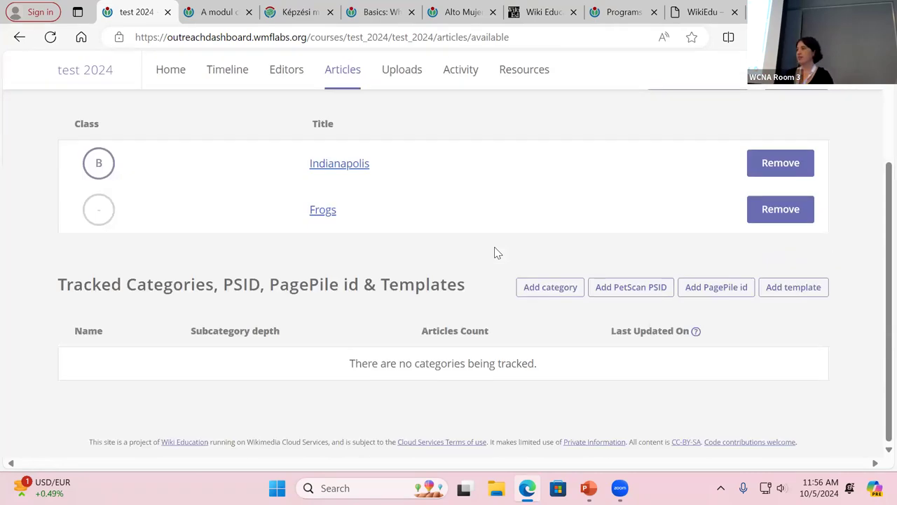